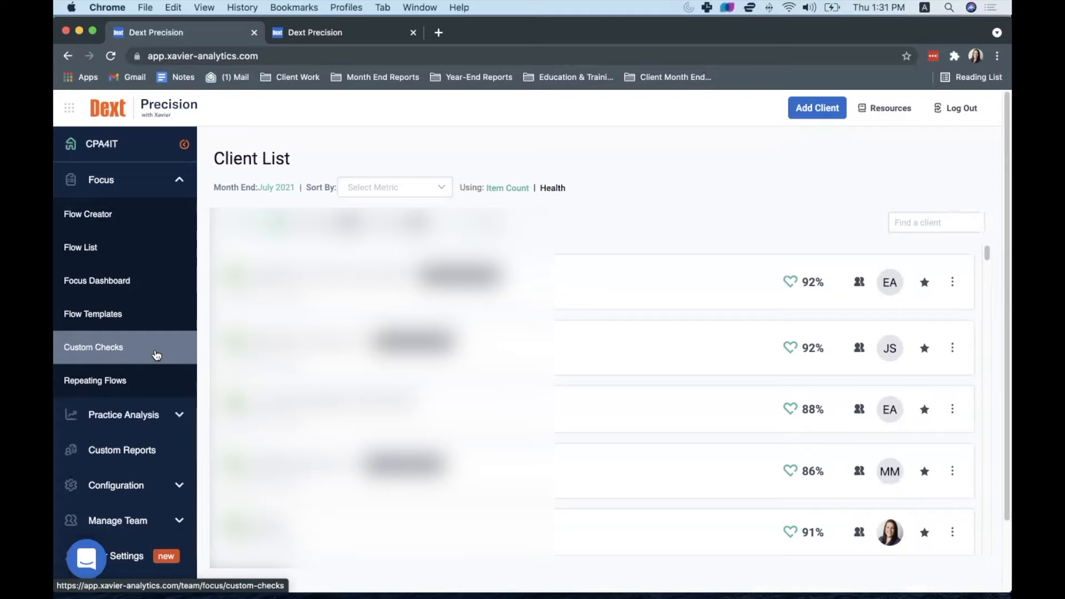
Step: Start a new flow template and name it "QBO Year-End Cleanup"
click(95, 314)
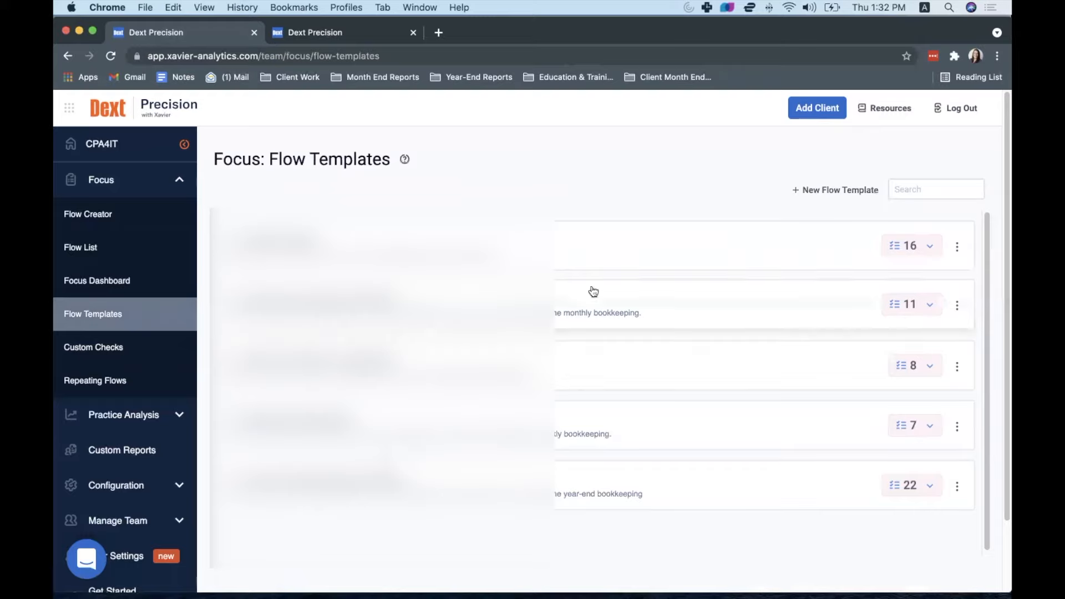
click(825, 191)
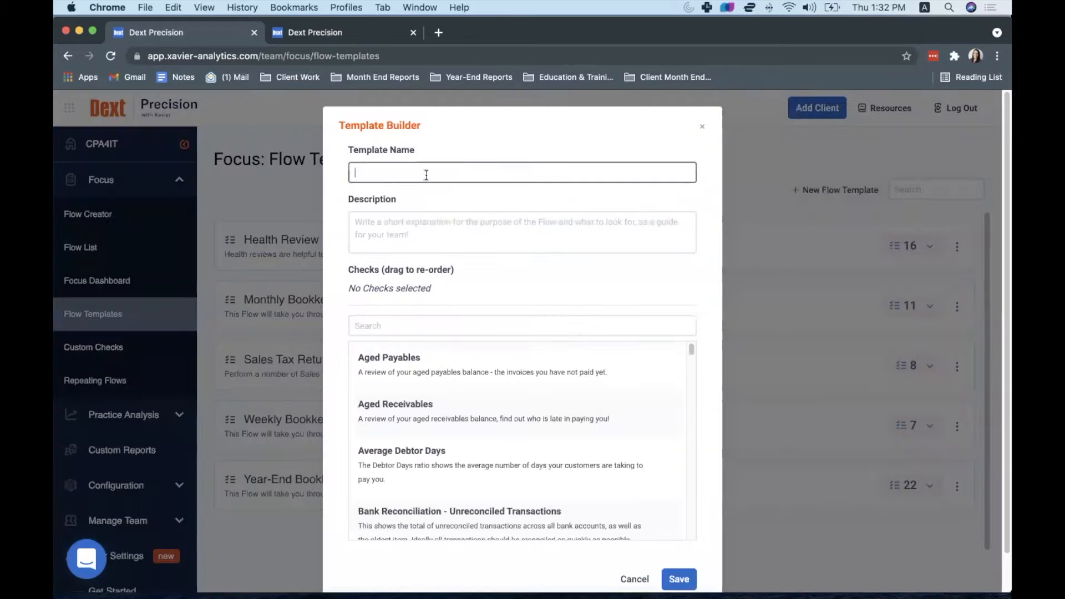
text(QBO YE)
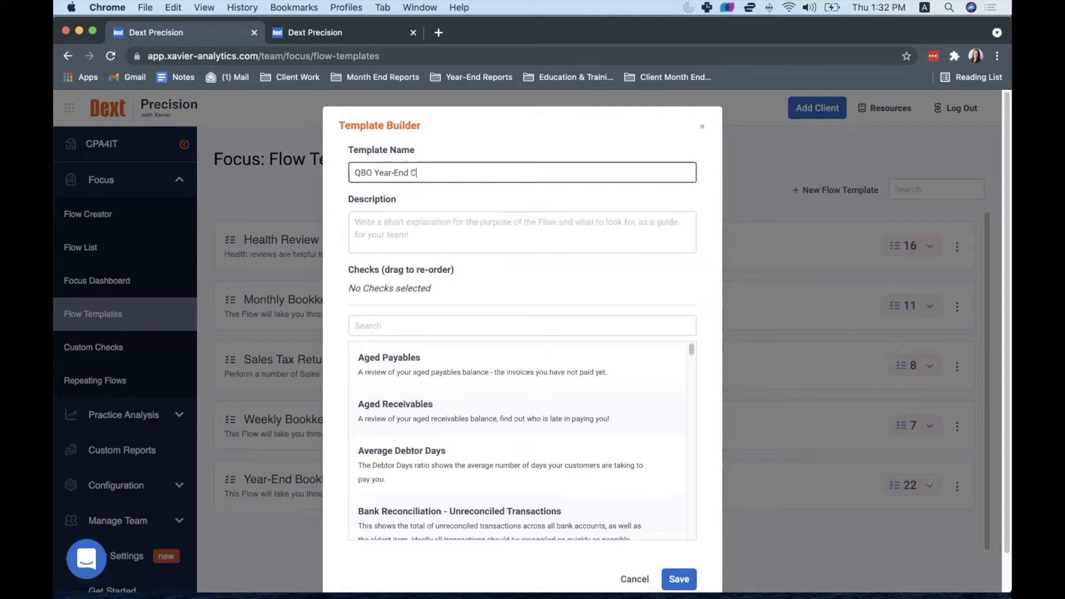
text(eanup)
click(473, 226)
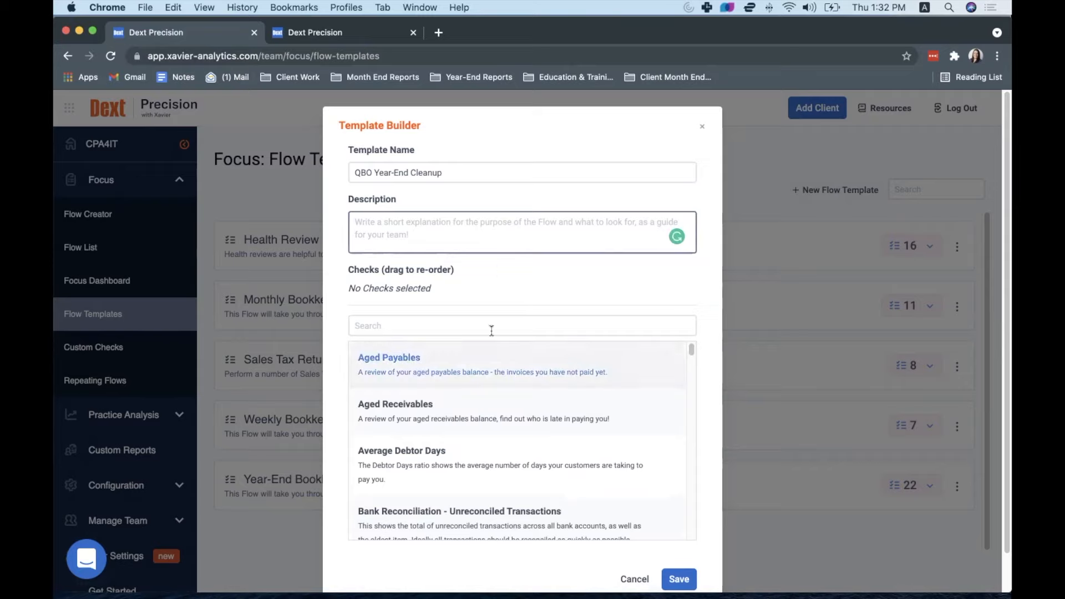
Step: Add the Aged Payables, Aged Receivables and Bank Reconciliation - Unreconciled Transactions checks to the template
scroll(448, 428, down, 1)
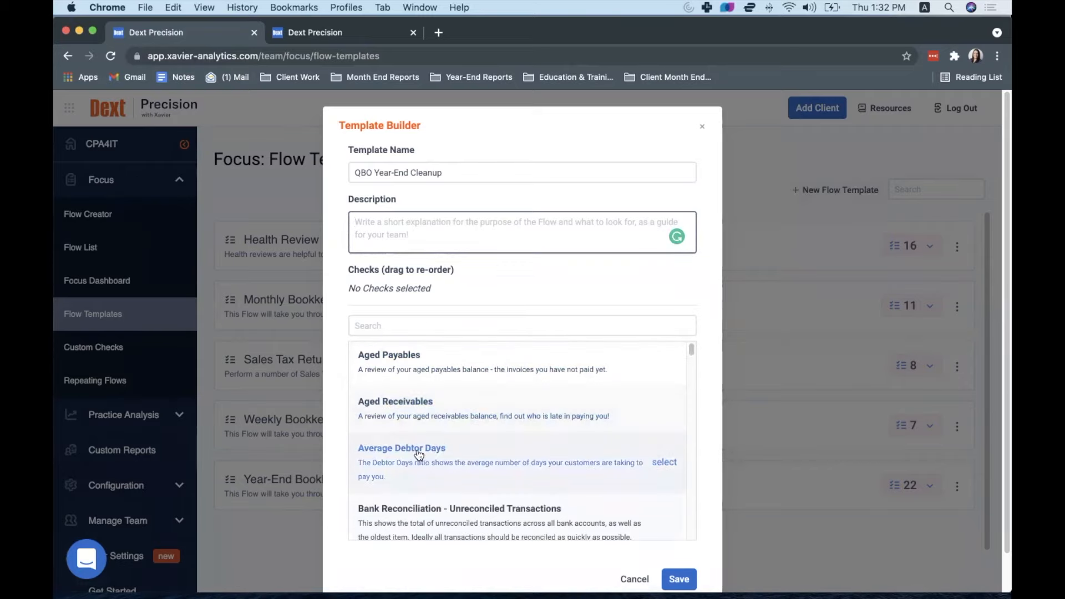
scroll(478, 432, up, 1)
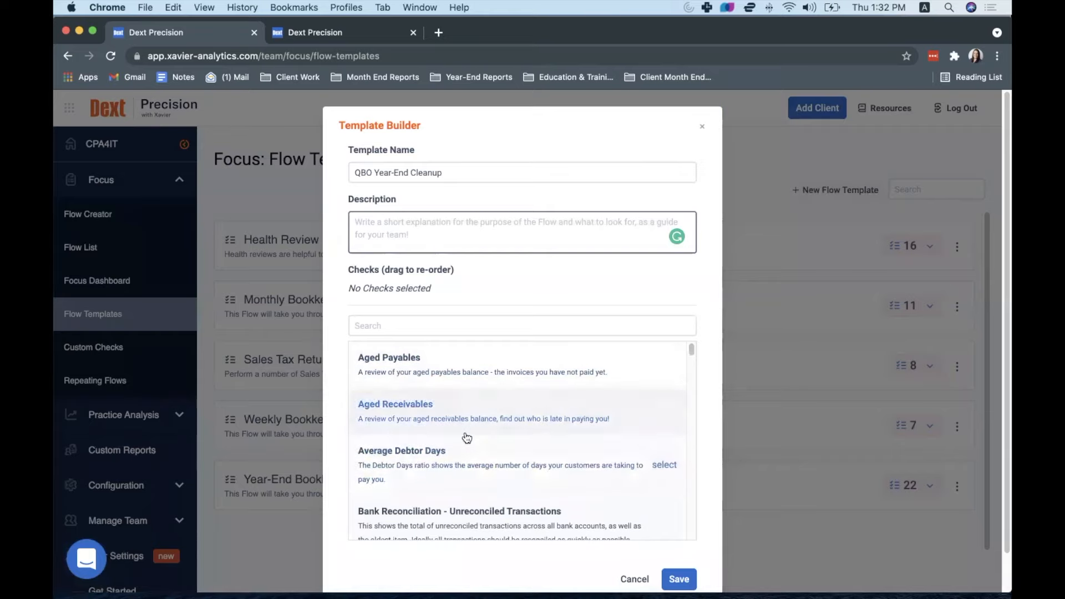
scroll(516, 455, down, 10)
scroll(516, 464, down, 10)
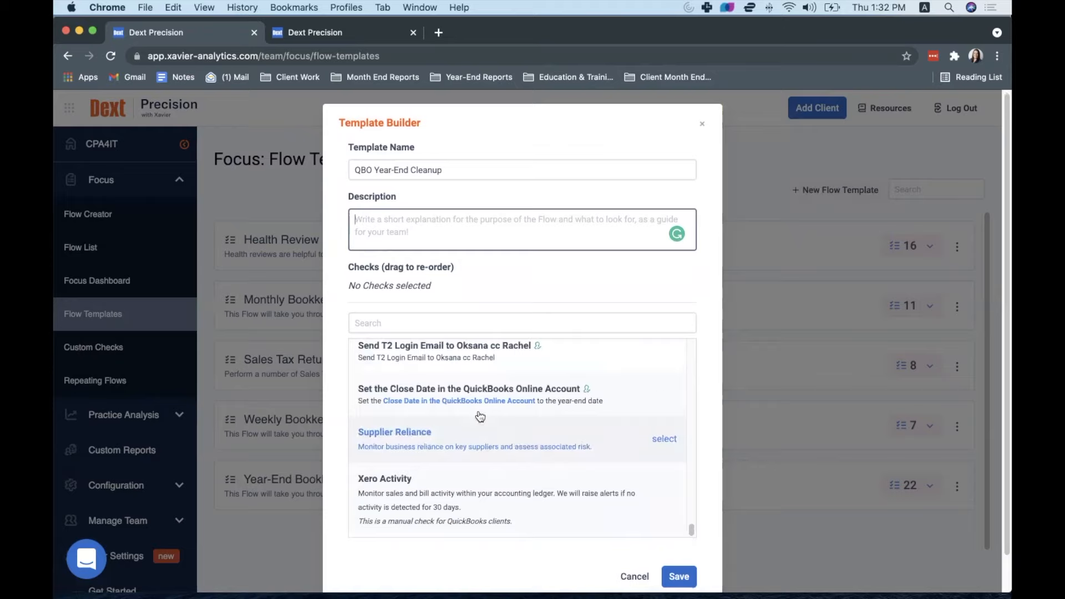
scroll(480, 428, up, 20)
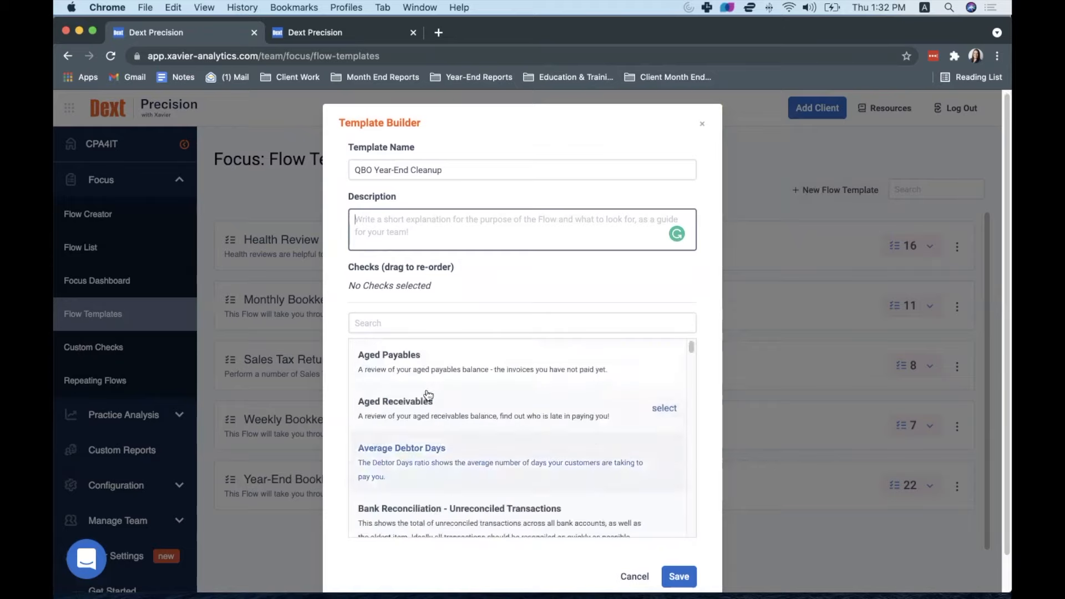
scroll(554, 422, up, 1)
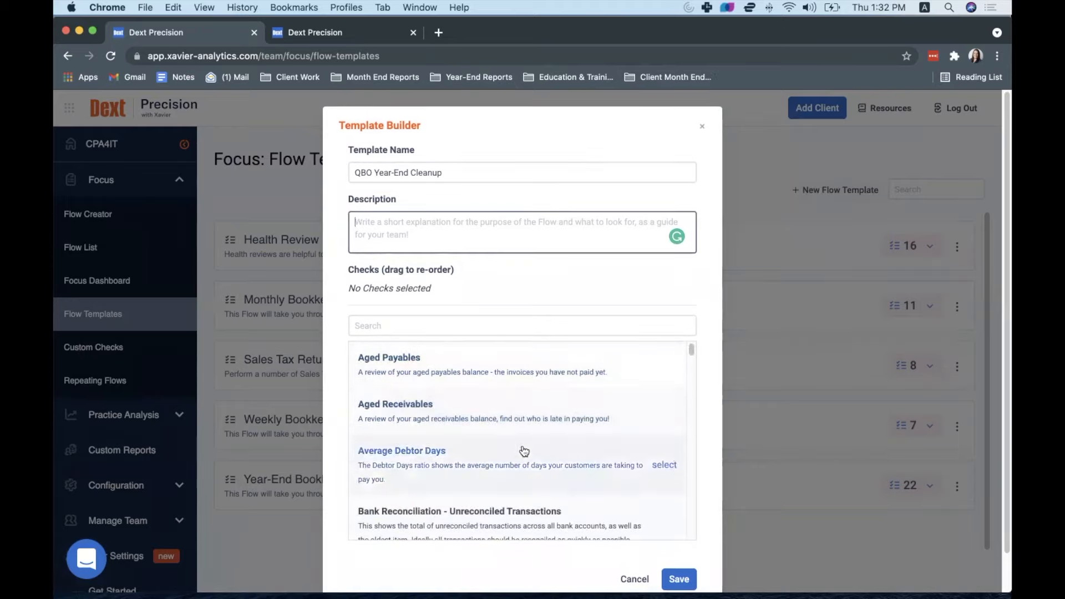
click(666, 365)
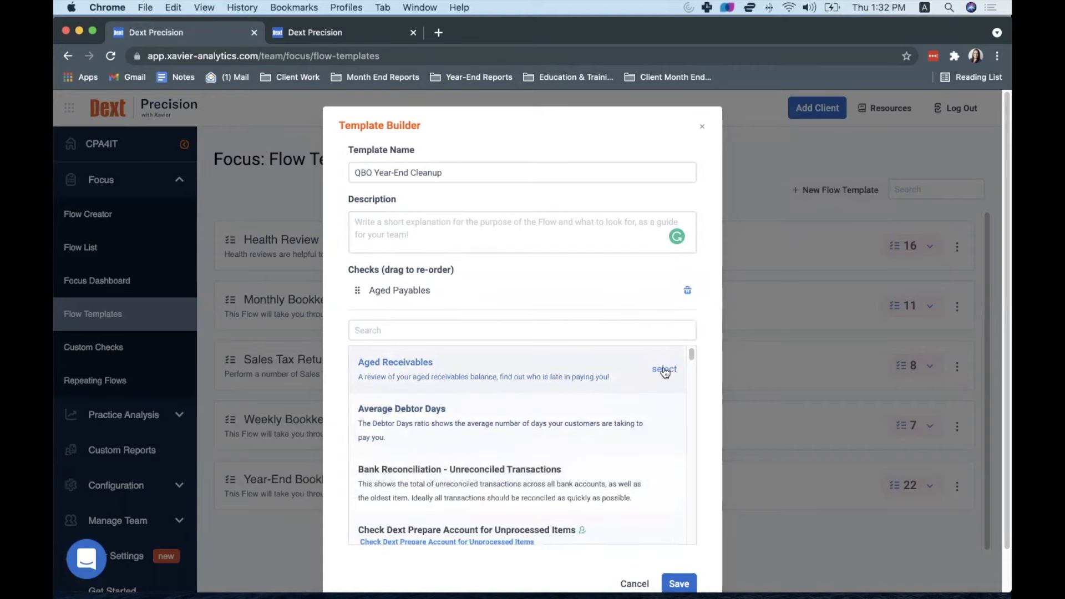
click(664, 370)
scroll(638, 422, down, 1)
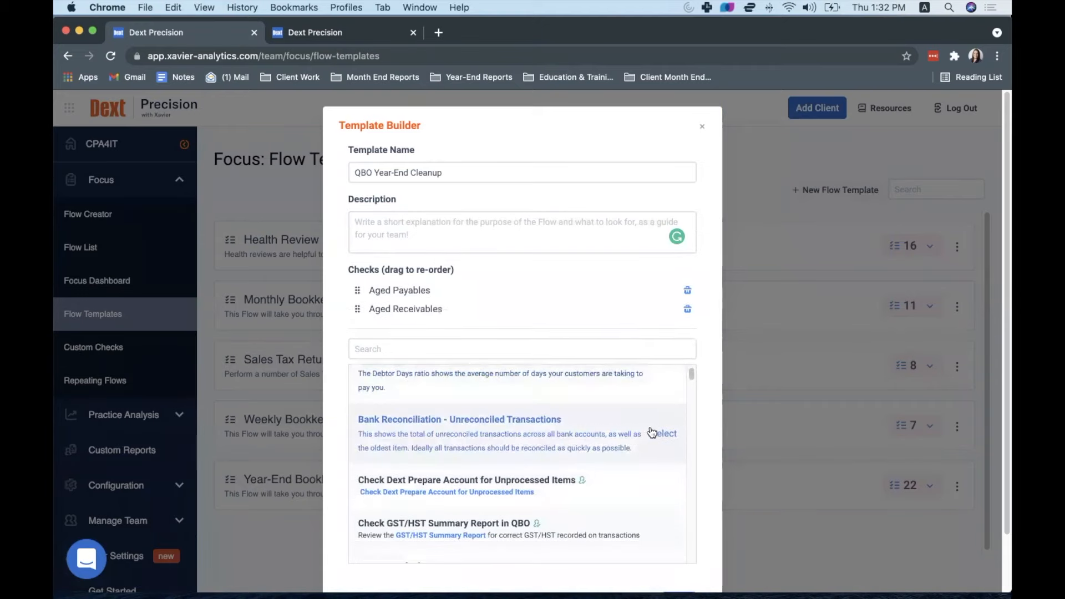
click(665, 436)
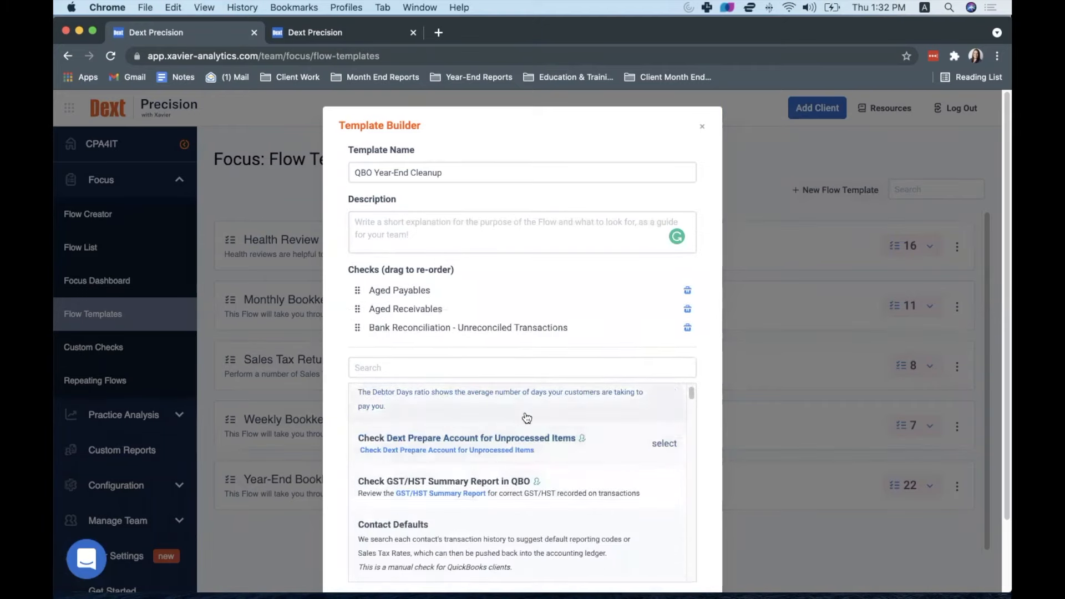
Step: Add the Directors Loan Accounts, Duplicate Transactions and Duplicate Contacts checks to the template
scroll(583, 407, down, 2)
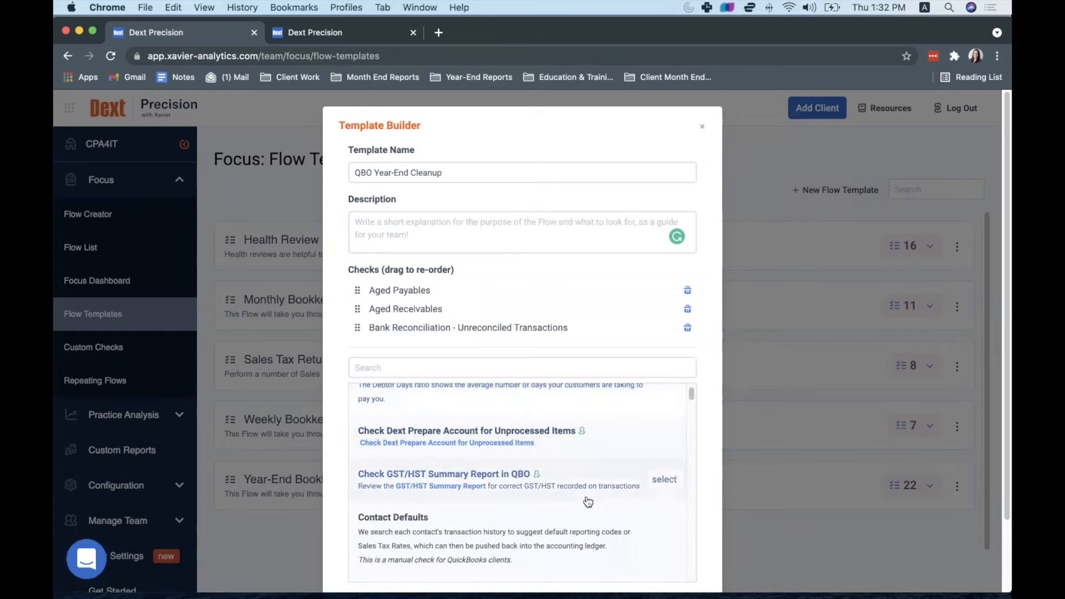
scroll(588, 502, down, 5)
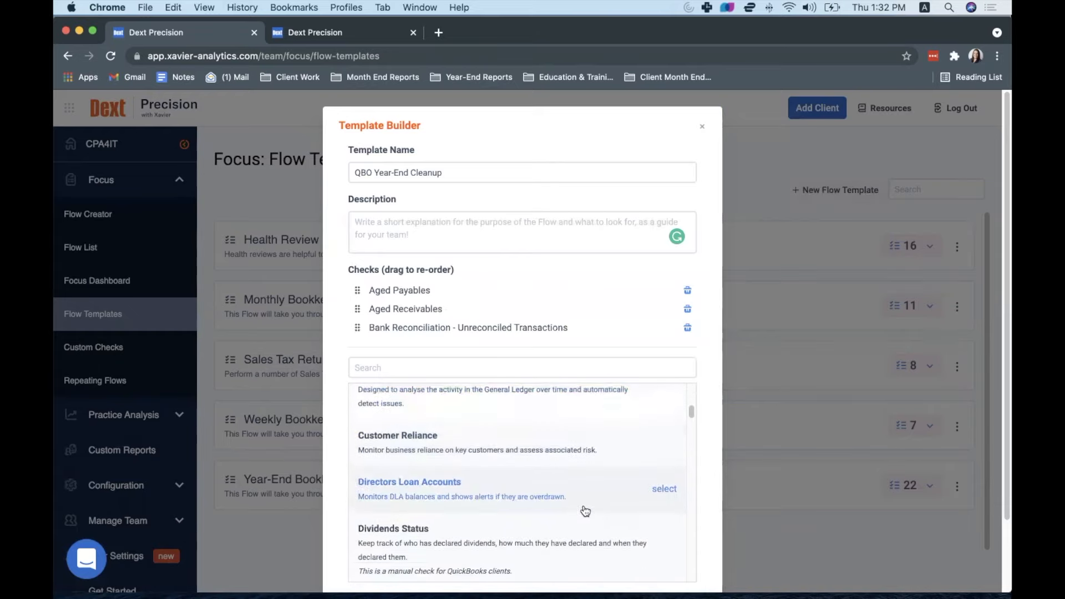
scroll(603, 508, down, 3)
scroll(616, 444, up, 2)
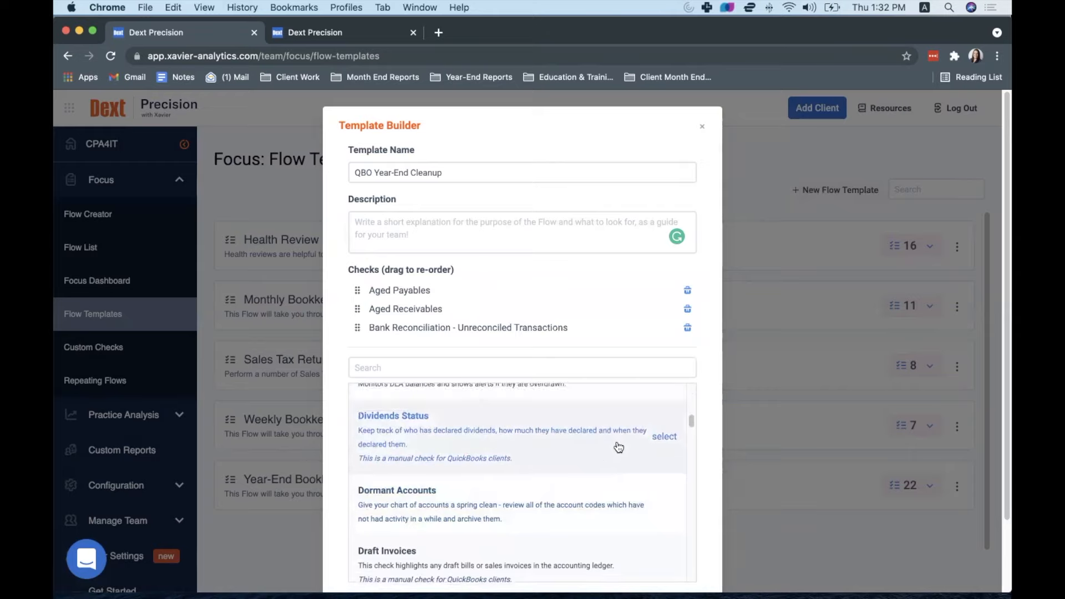
click(661, 403)
scroll(611, 478, down, 4)
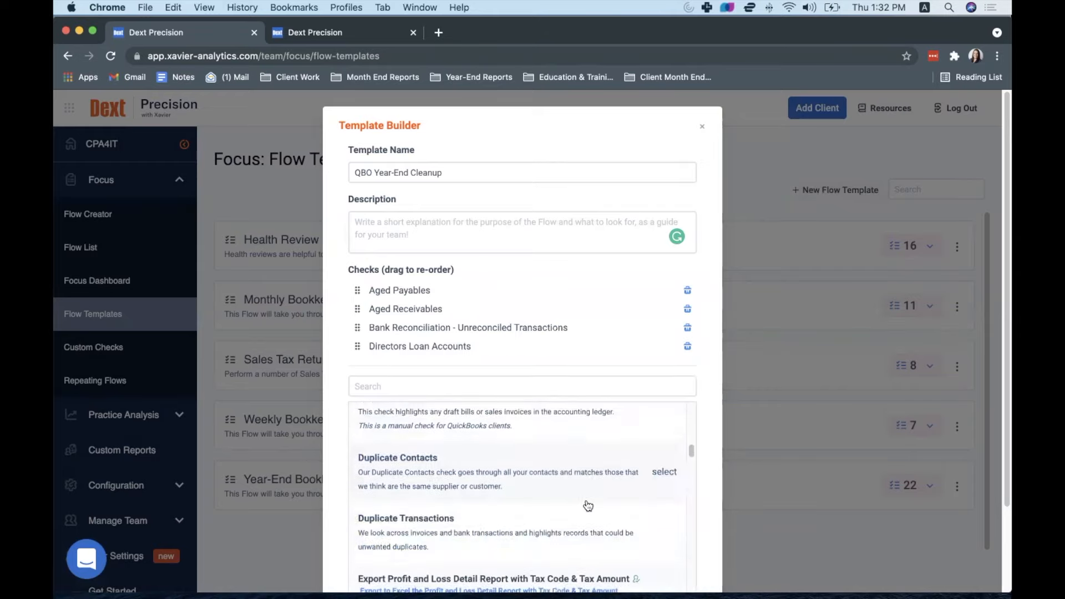
click(666, 502)
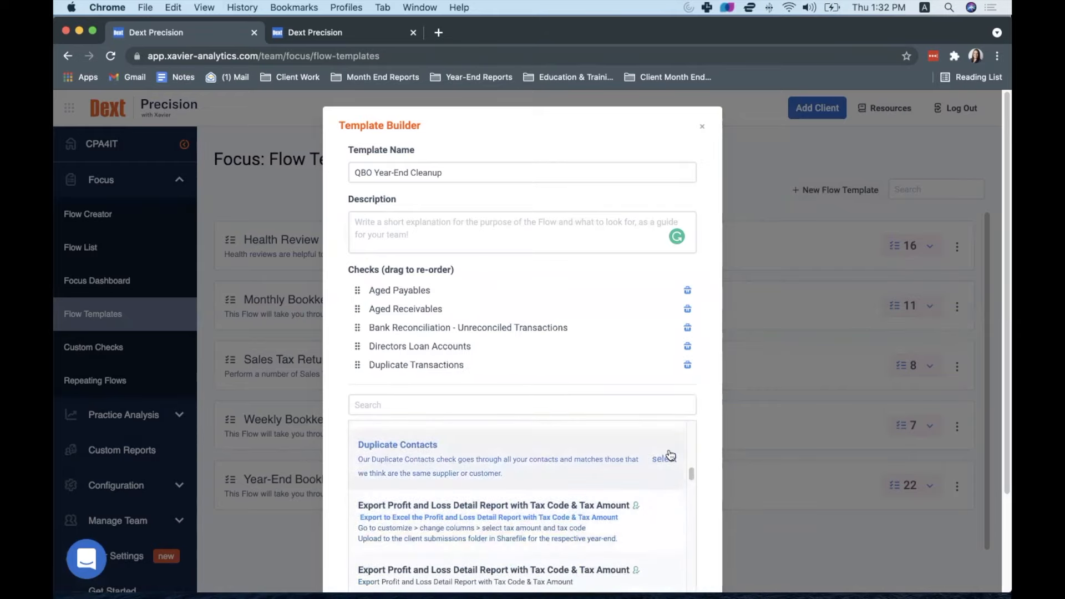
click(666, 460)
Step: Add the Lock Dates Status check to the template
scroll(639, 511, down, 5)
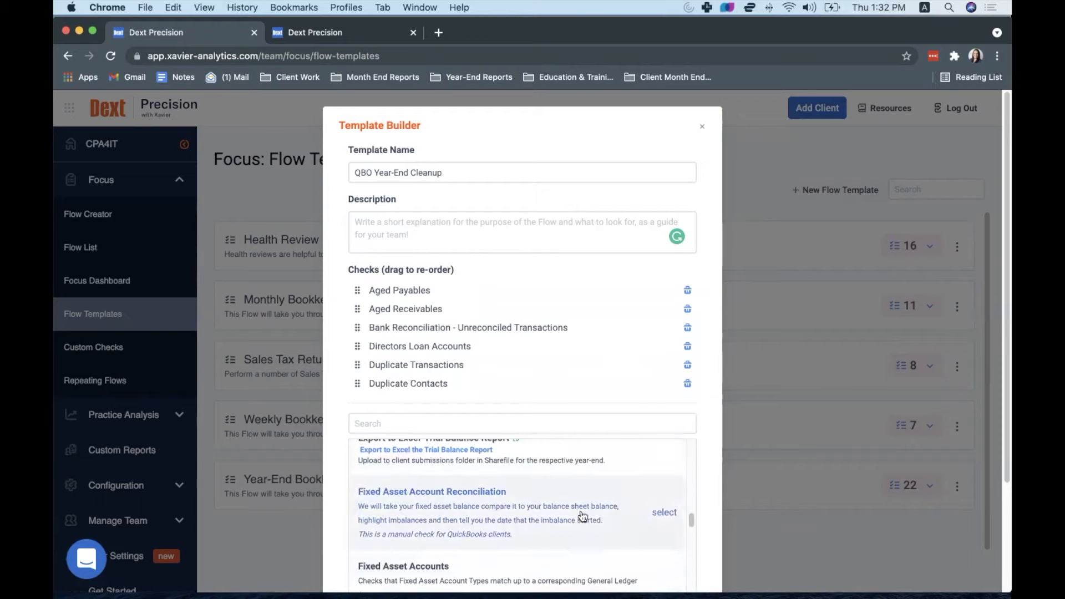
scroll(608, 284, down, 3)
scroll(574, 383, down, 4)
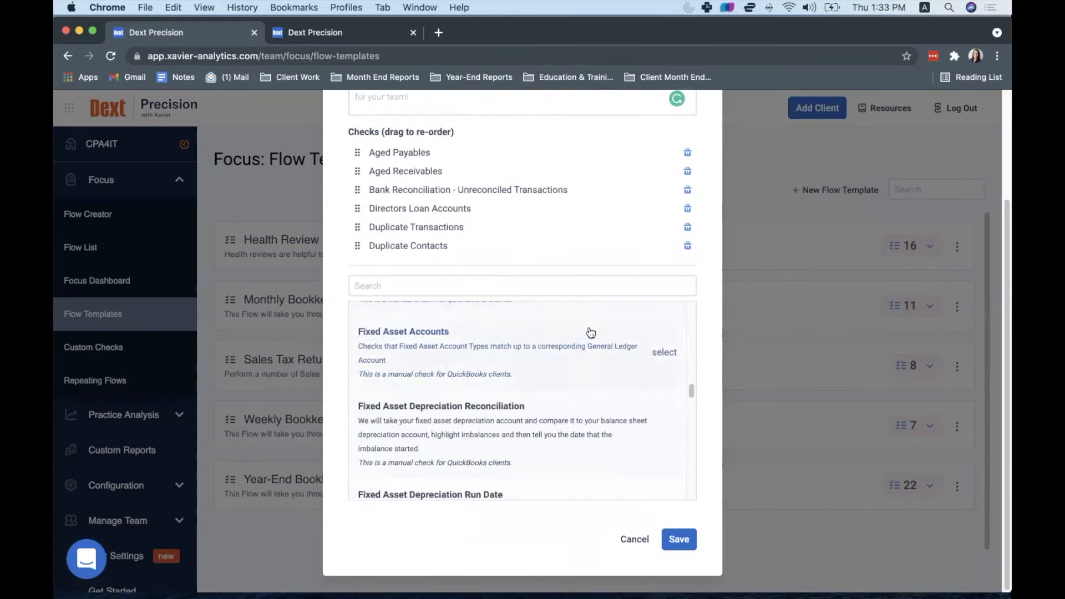
scroll(554, 425, down, 4)
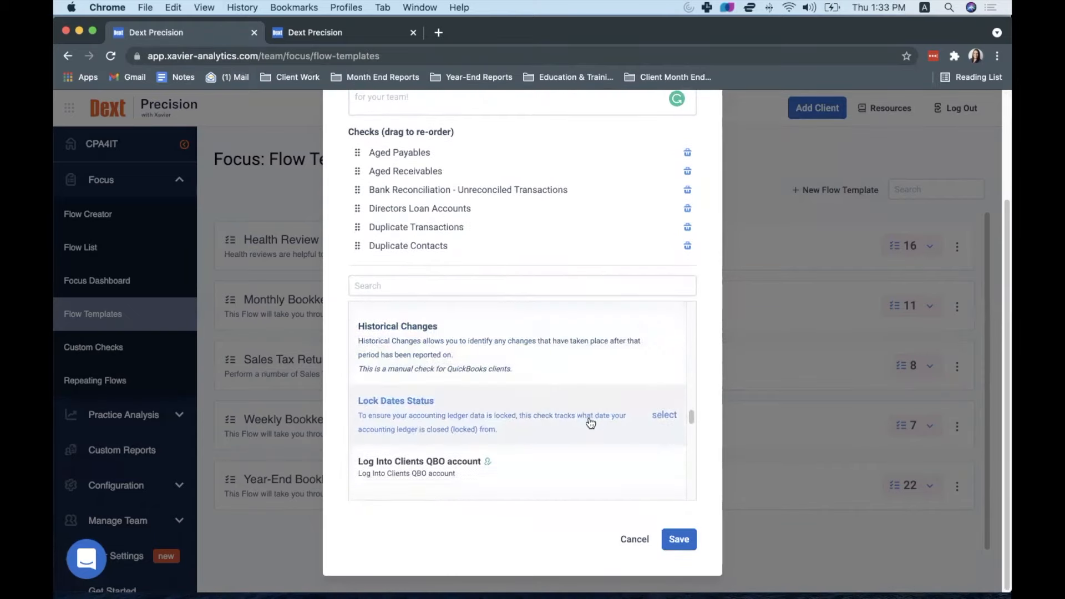
click(664, 409)
Step: Look through the remaining available checks and add Regular Suppliers to the template
scroll(602, 444, down, 1)
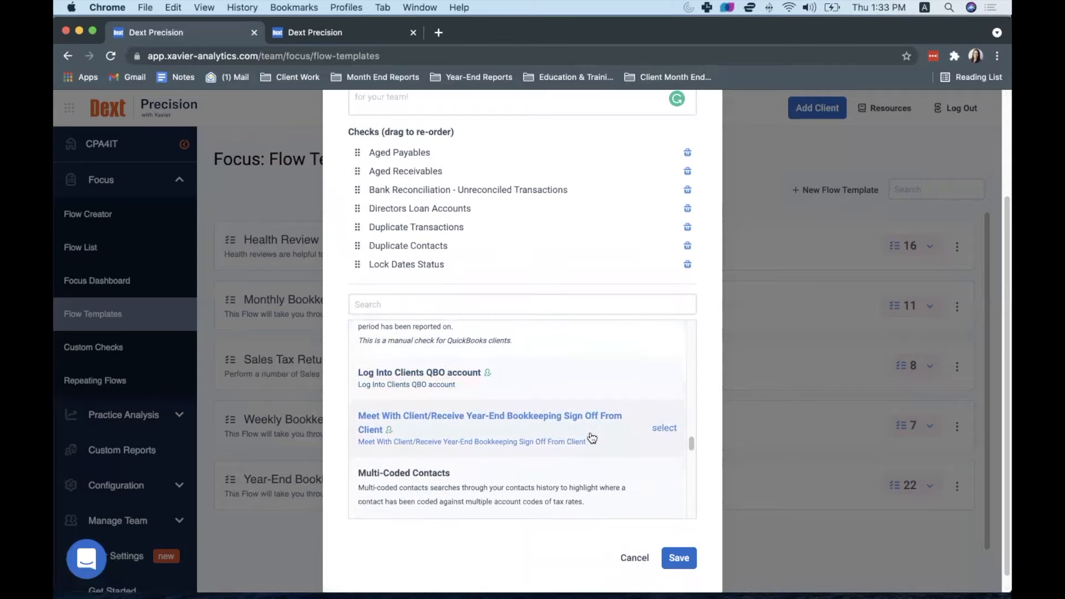
scroll(594, 440, down, 8)
scroll(604, 447, down, 8)
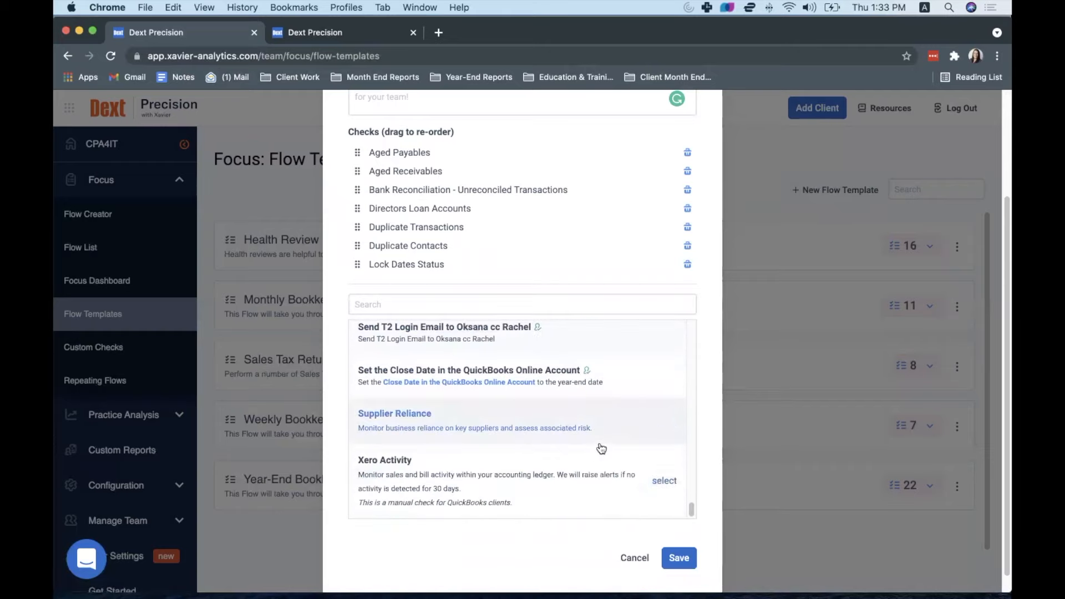
scroll(597, 439, down, 1)
scroll(594, 427, up, 5)
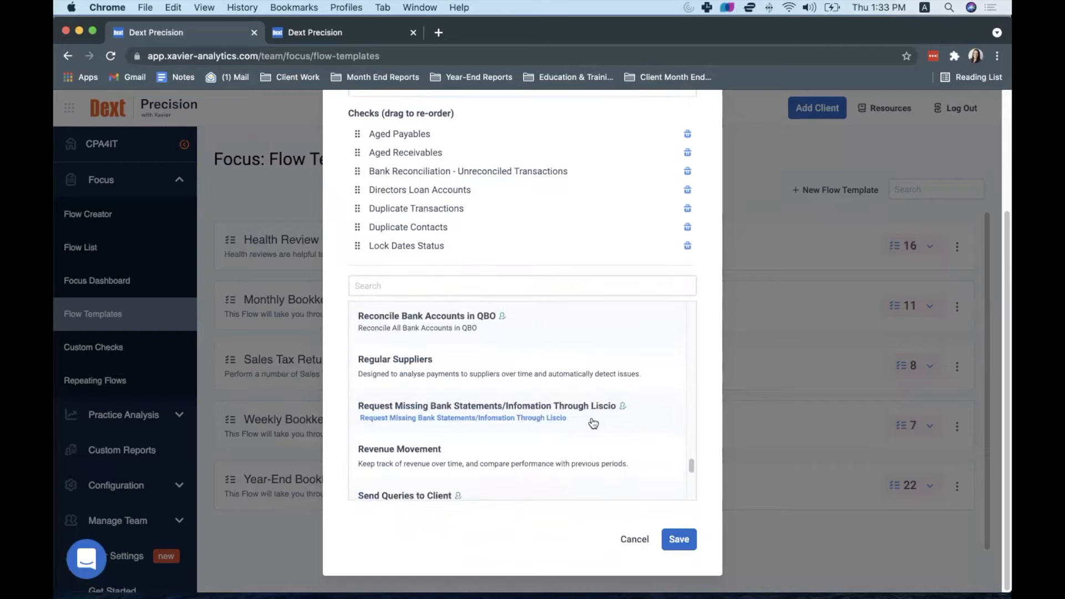
scroll(595, 424, up, 1)
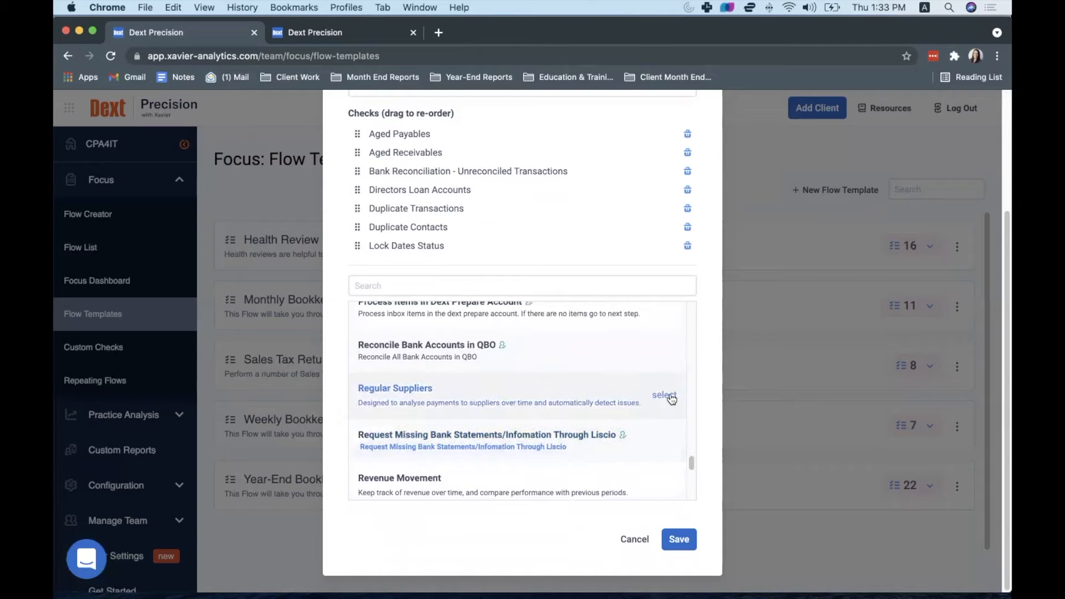
click(668, 395)
Step: Move the Bank Reconciliation - Unreconciled Transactions check to first place, above Aged Payables
scroll(615, 409, up, 3)
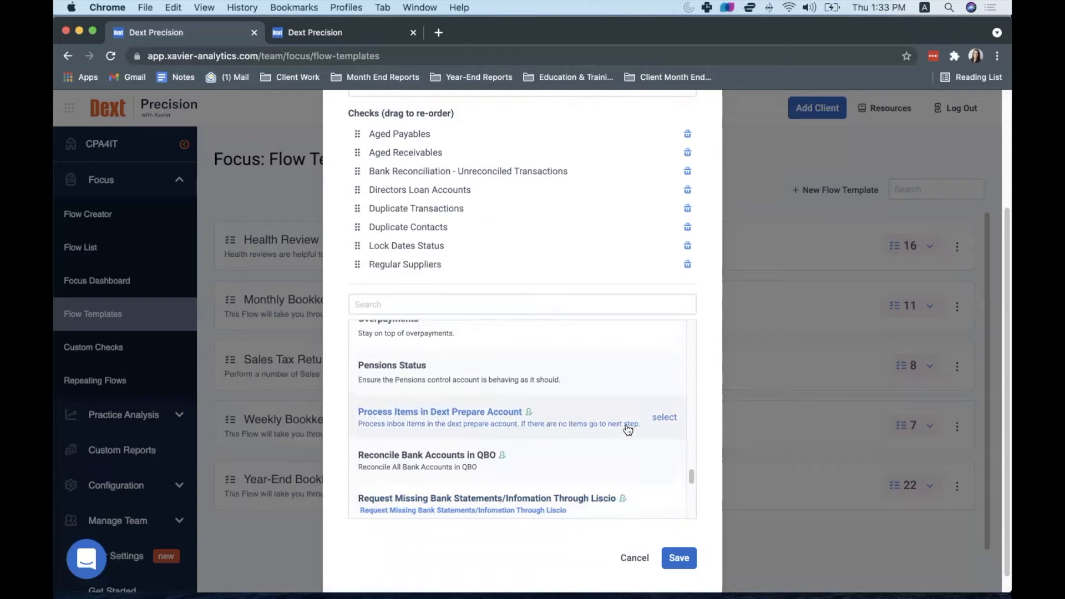
scroll(462, 236, up, 1)
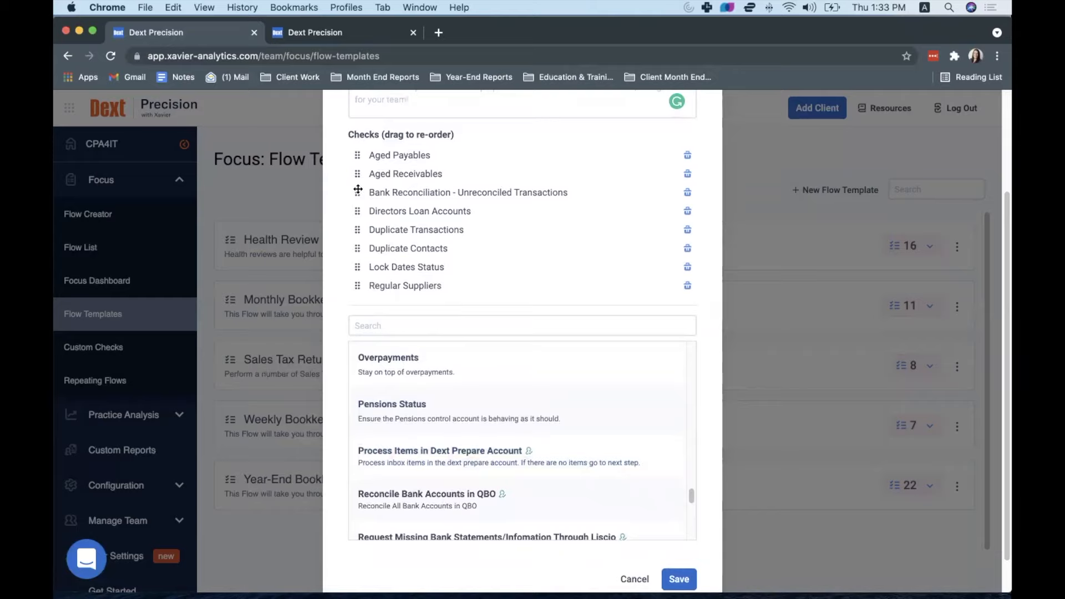
drag(358, 185, 358, 155)
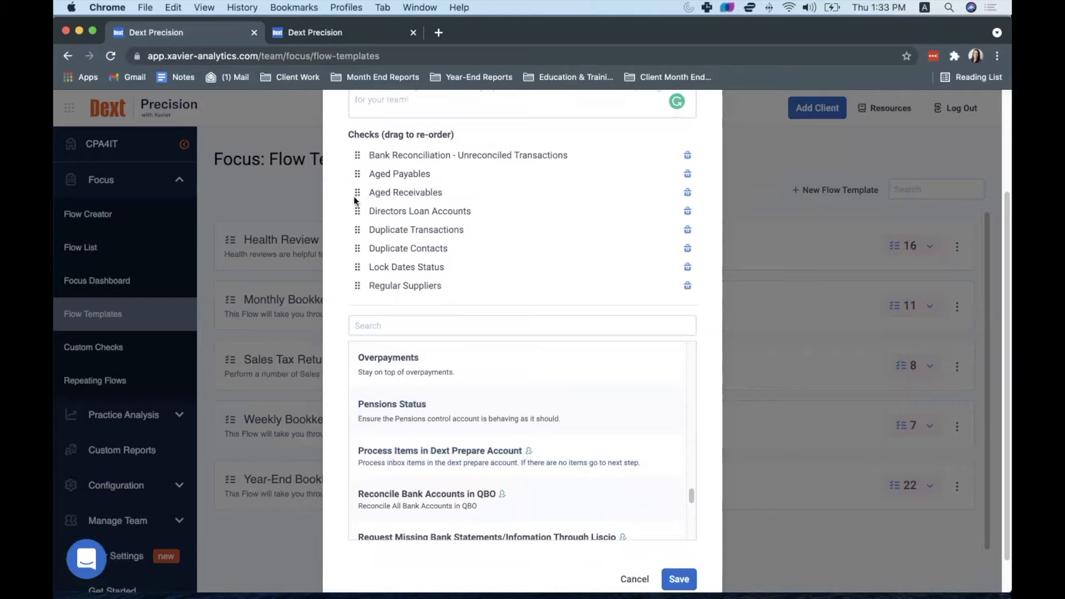
Step: Try to save the template with its description left empty
mouse_move(530, 589)
scroll(674, 341, up, 3)
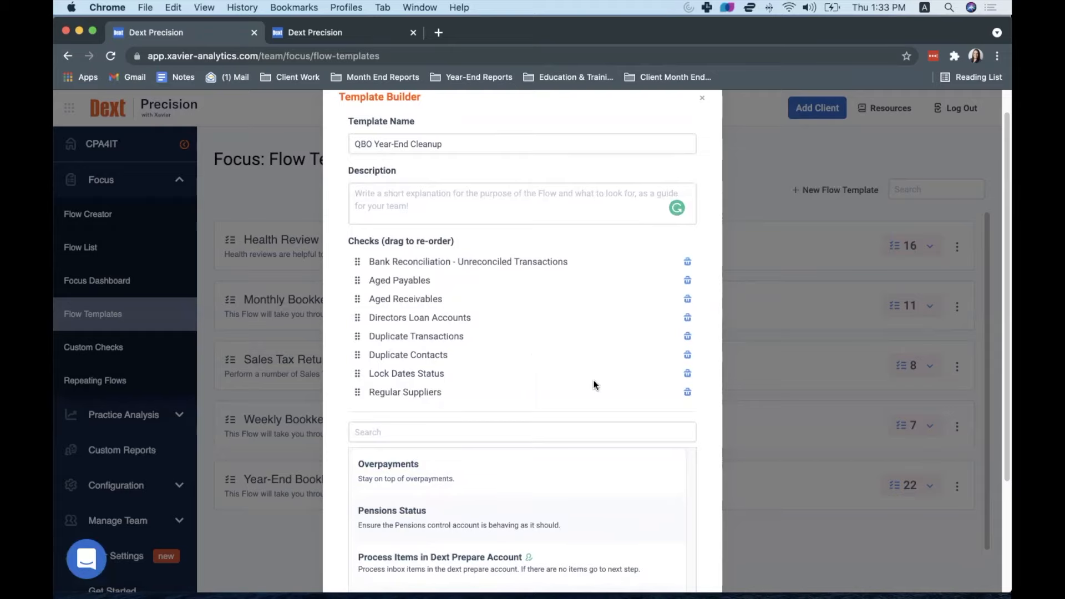
scroll(497, 314, down, 5)
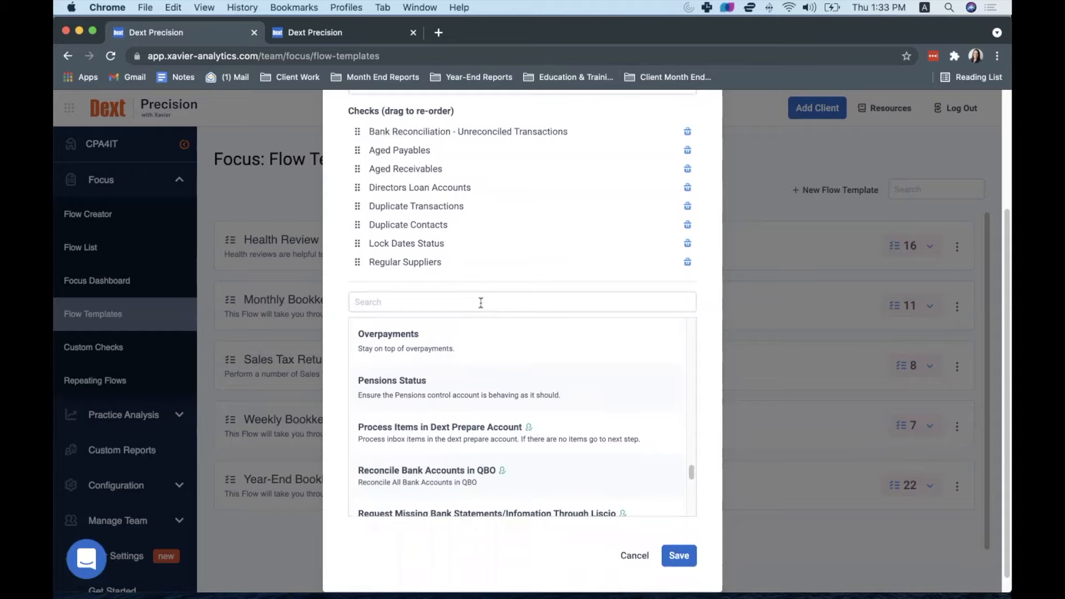
scroll(510, 278, up, 2)
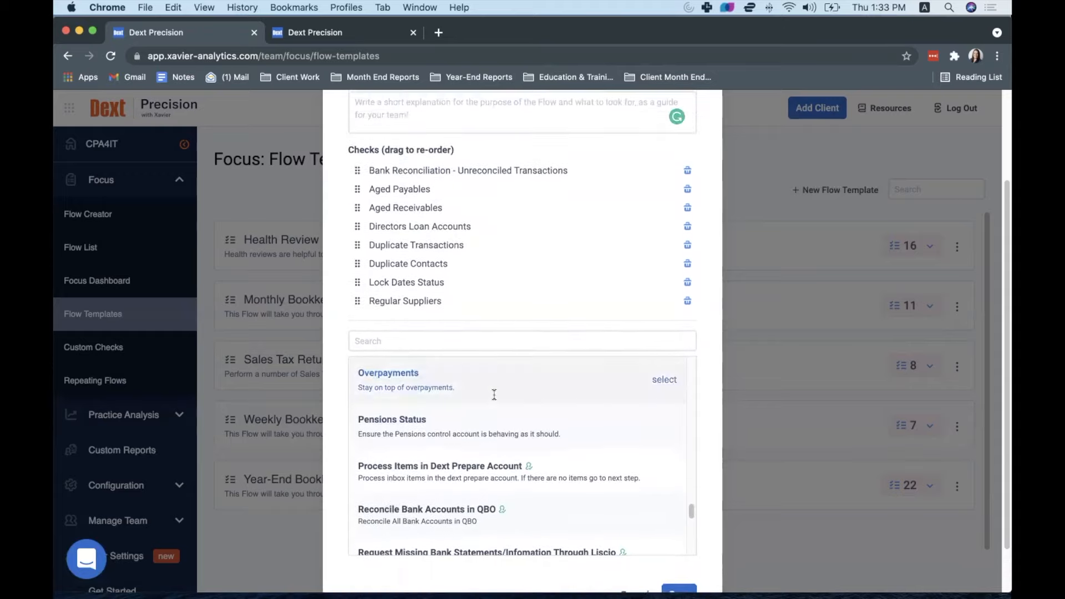
scroll(638, 528, down, 1)
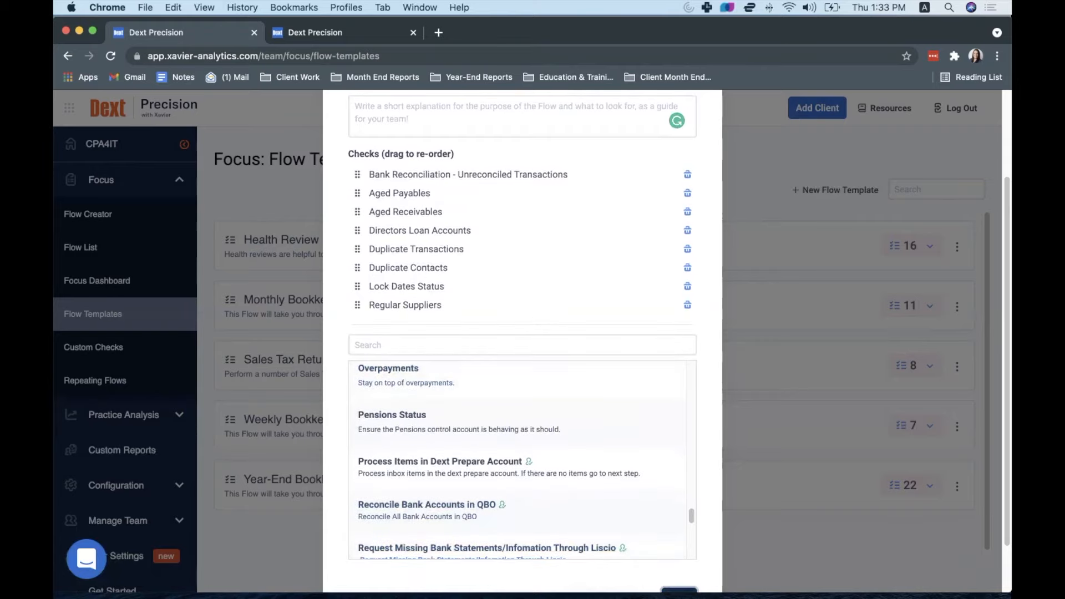
scroll(734, 537, down, 1)
Step: Copy the template name "QBO Year-End Cleanup" into the description and save the template
scroll(638, 510, up, 8)
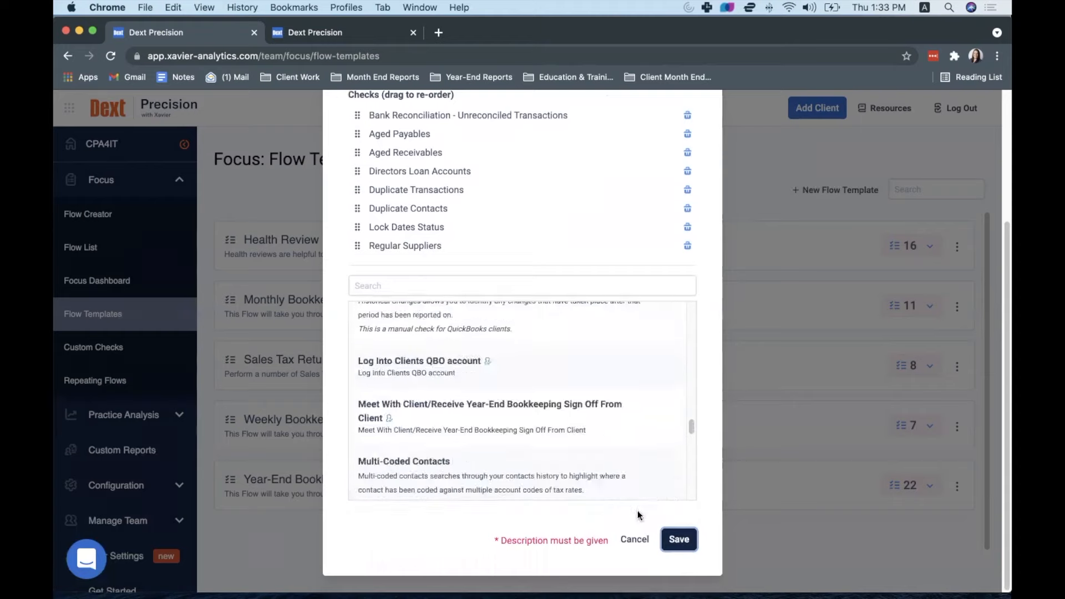
scroll(476, 251, up, 5)
drag(358, 173, 457, 174)
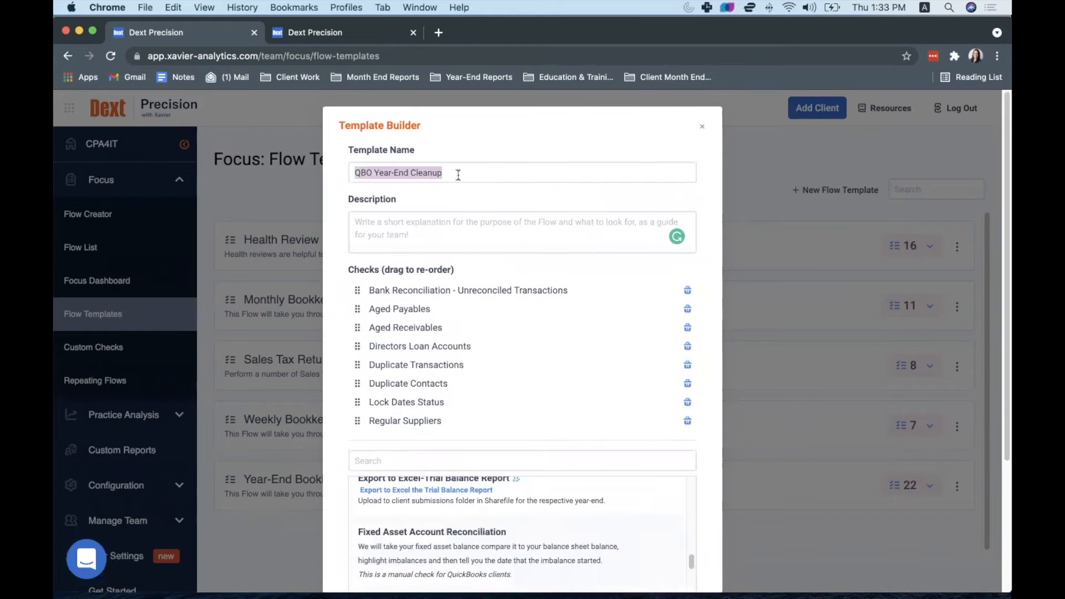
right_click(426, 183)
click(440, 246)
click(409, 221)
key(super+v)
scroll(638, 390, down, 5)
click(678, 538)
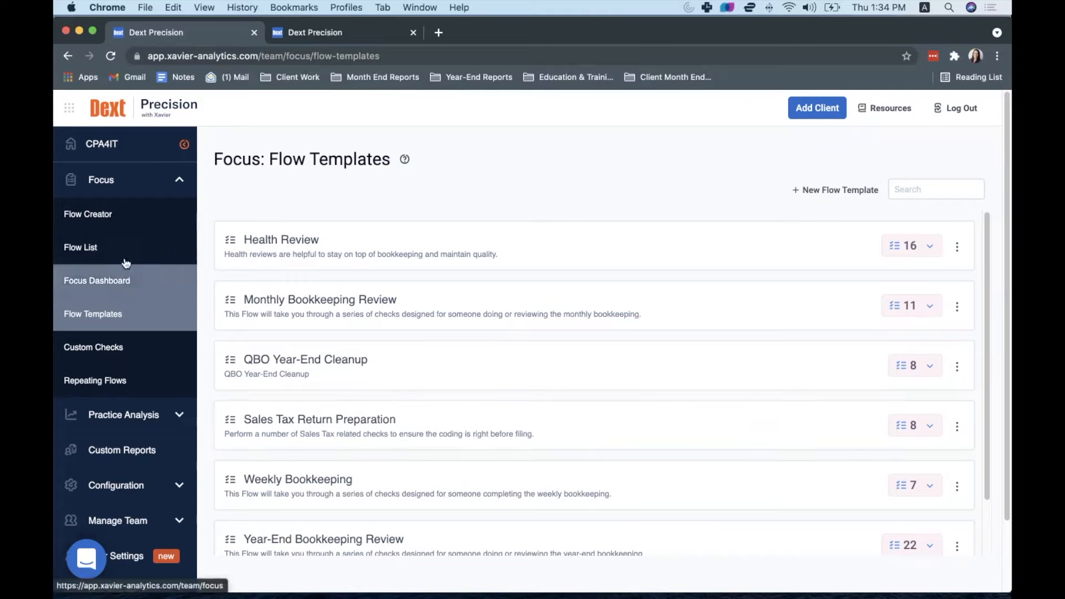
Step: Start a one-off flow in the Flow Creator and name it "QBO File CleanUp"
click(106, 216)
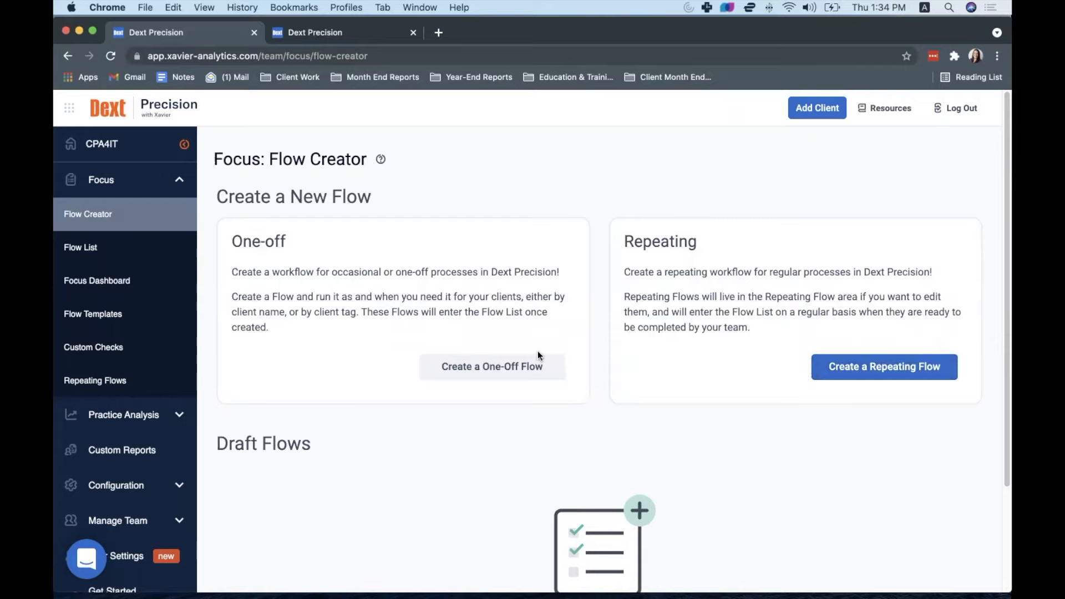
click(504, 367)
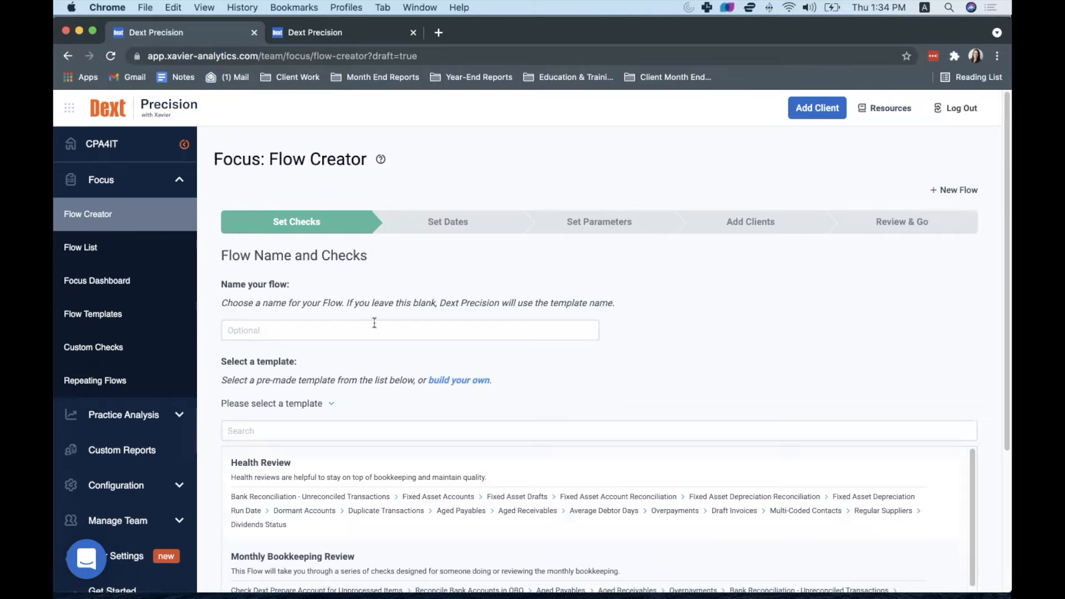
click(320, 329)
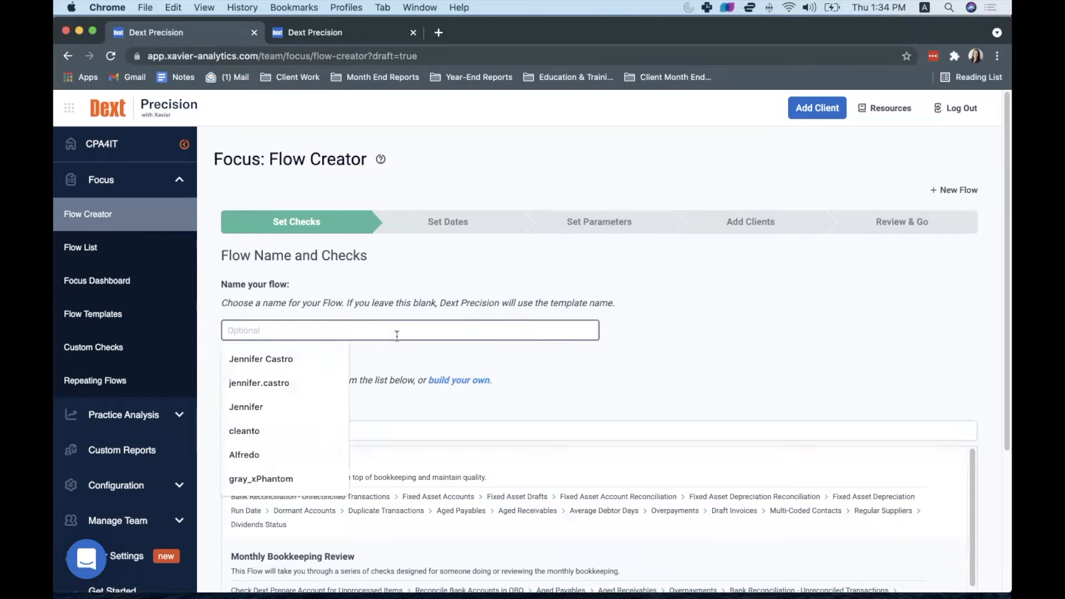
click(461, 367)
click(314, 329)
text(QB)
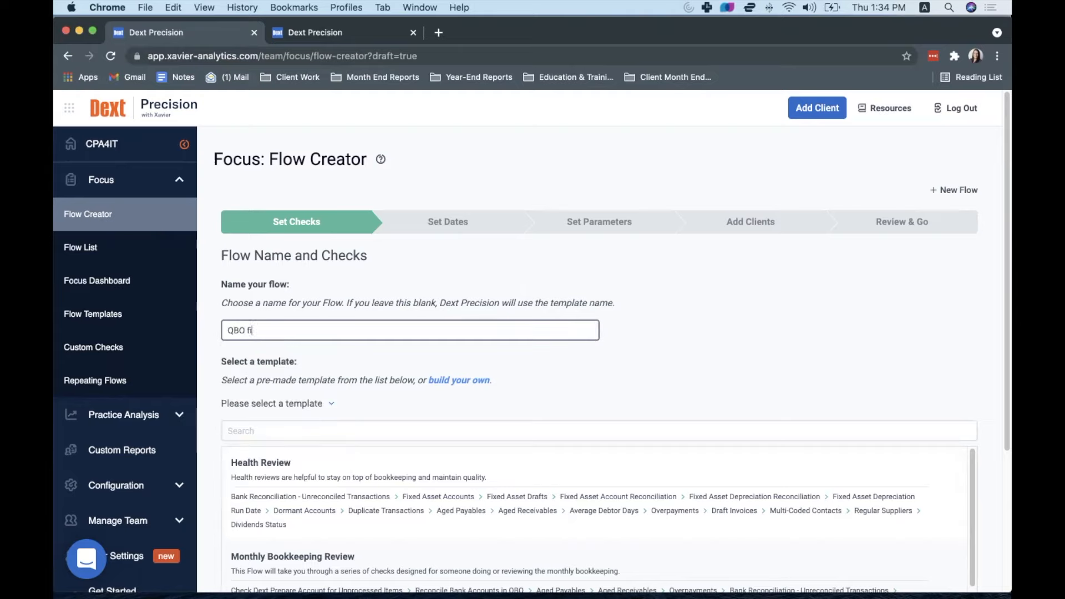
text(O File CleanUp)
Step: Search the templates for "QBO", select QBO Year-End Cleanup for the flow and continue to the dates
scroll(708, 355, down, 5)
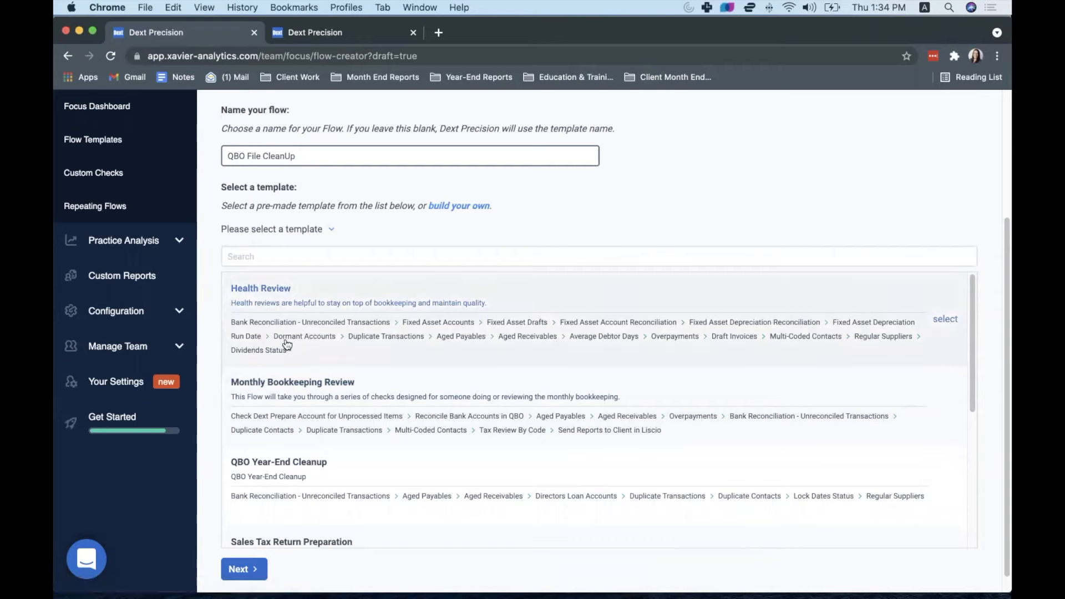
scroll(111, 250, up, 1)
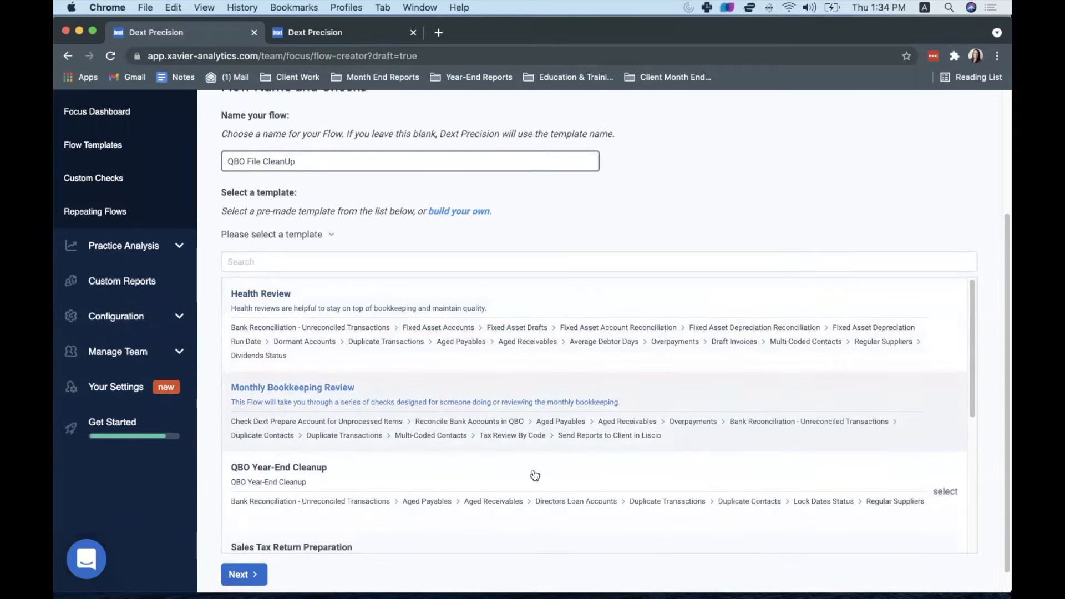
scroll(469, 424, up, 1)
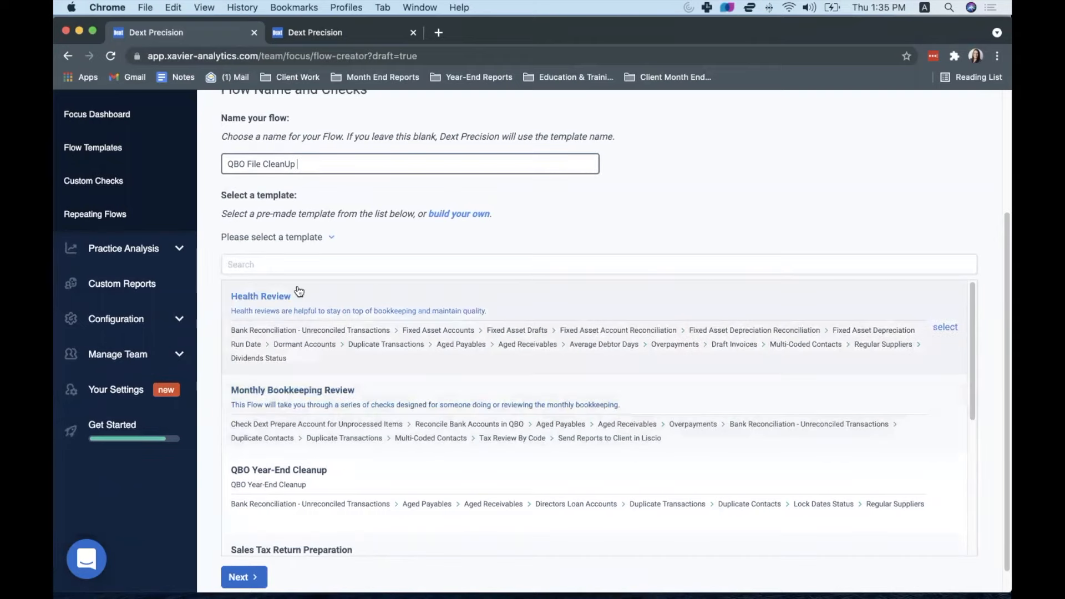
click(295, 266)
text(QBO)
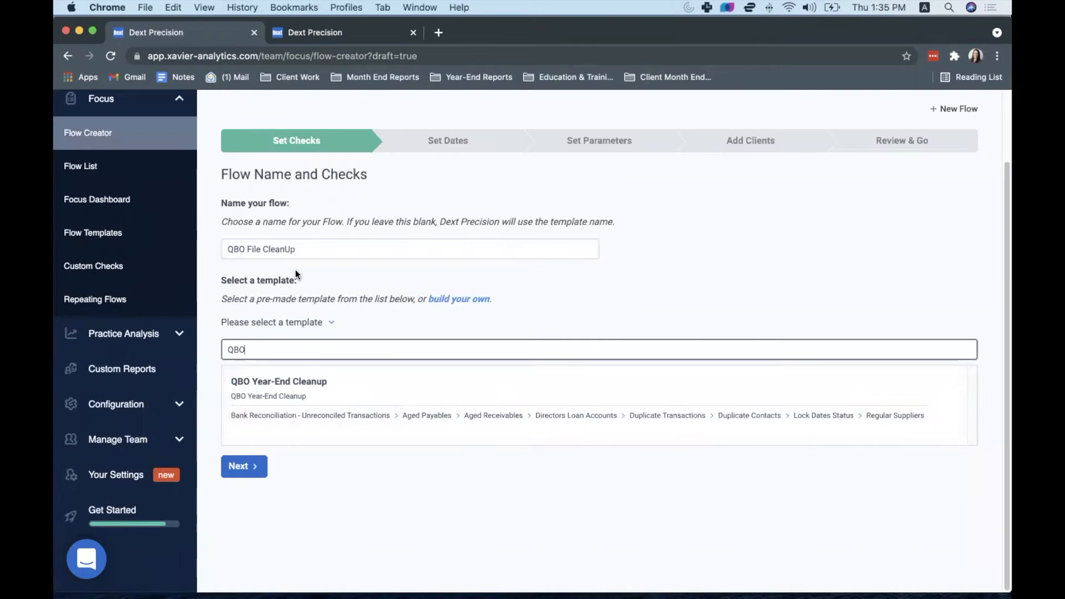
click(329, 397)
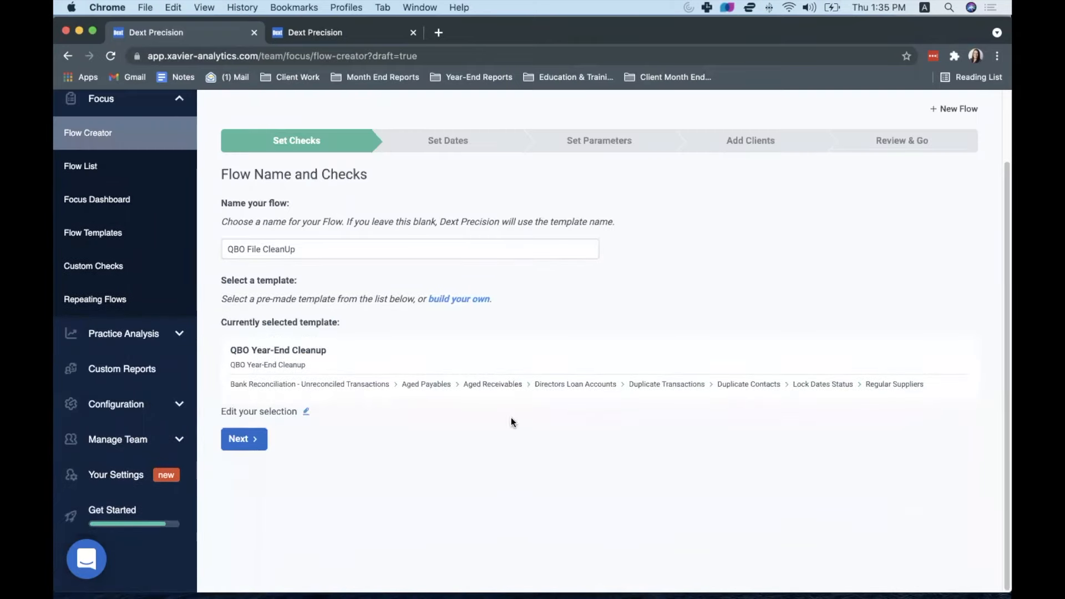
click(257, 441)
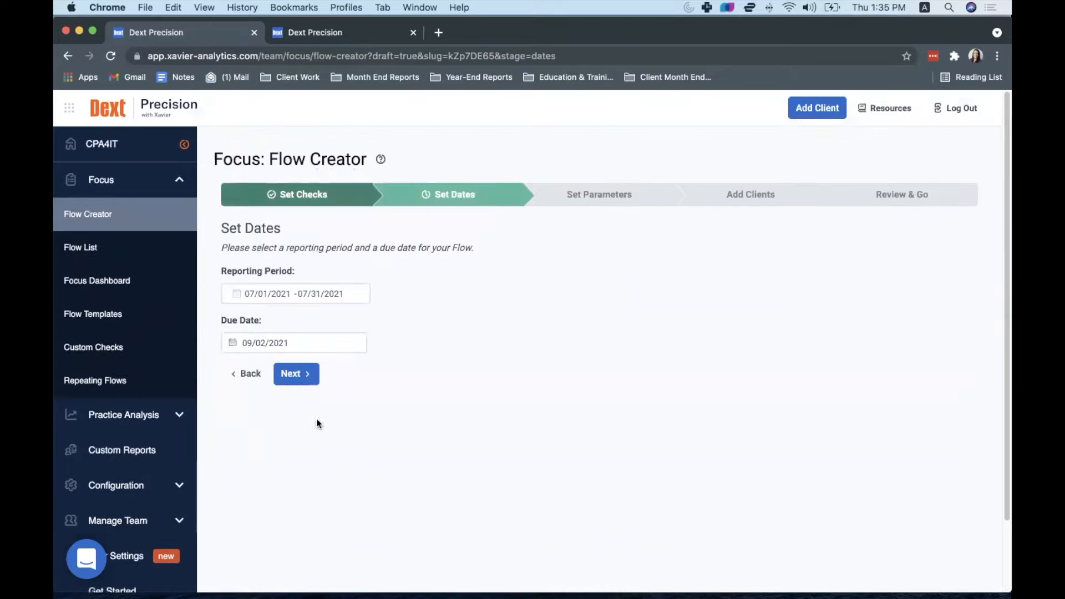
click(351, 295)
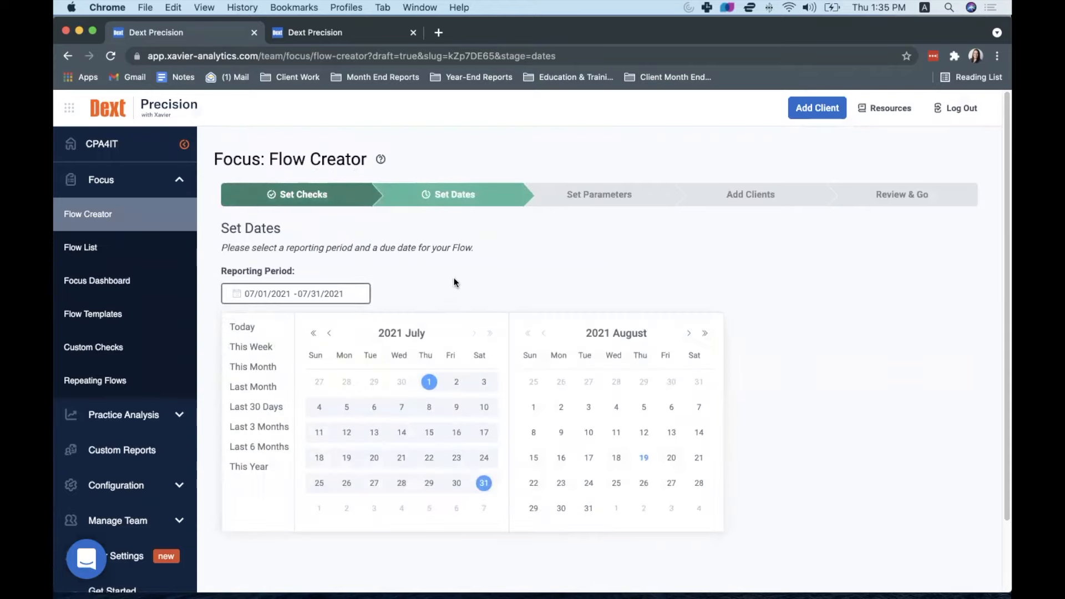
click(448, 283)
click(361, 288)
triple_click(329, 334)
double_click(329, 334)
triple_click(329, 334)
double_click(329, 334)
double_click(329, 334)
double_click(329, 333)
click(489, 333)
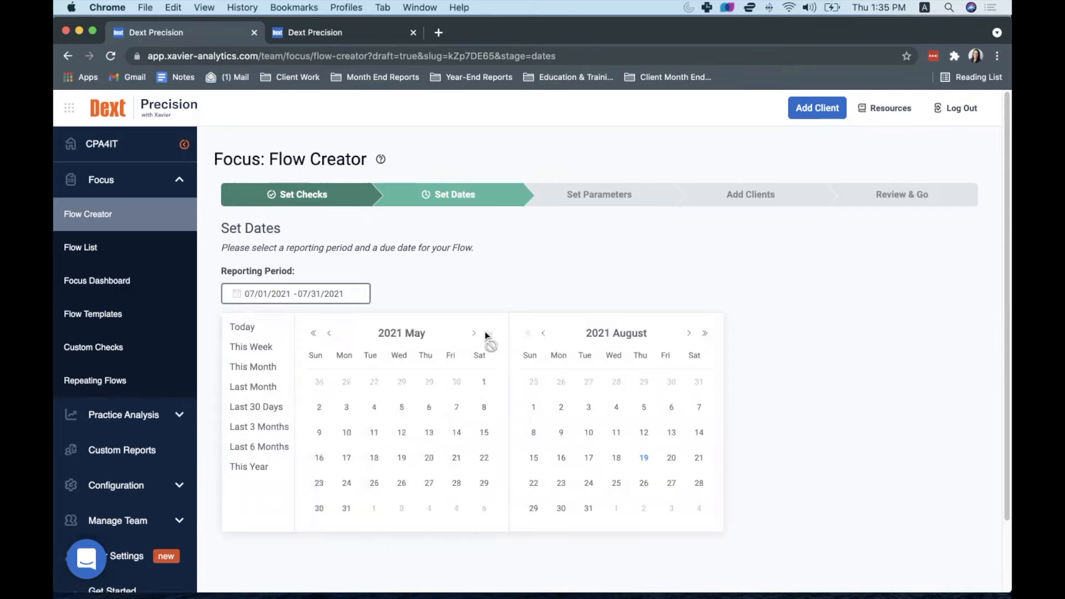
double_click(329, 334)
double_click(330, 334)
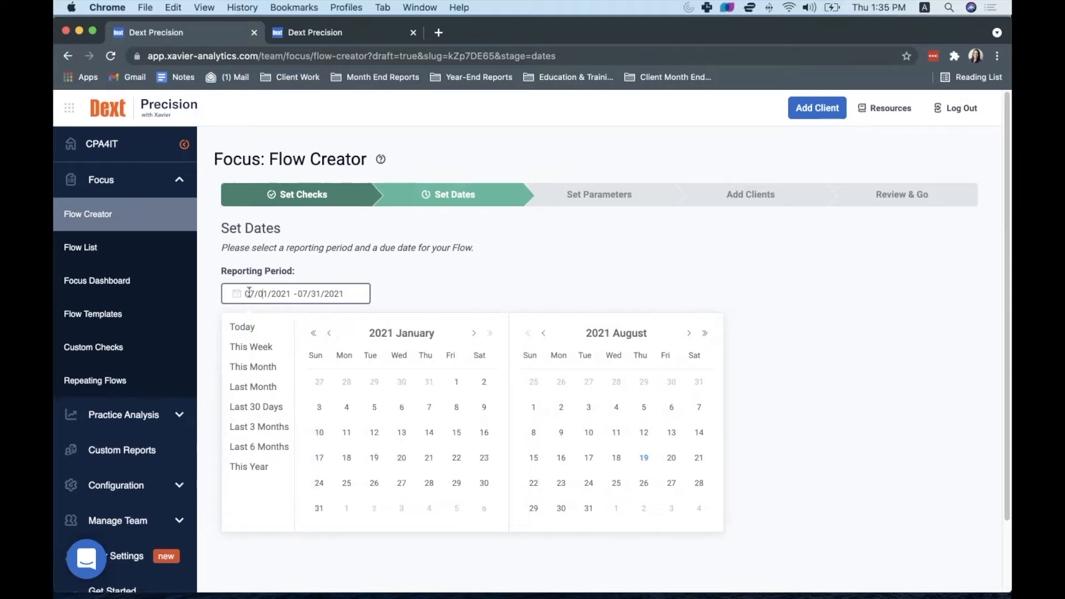
Step: Set the start date of the flow's reporting period to 08/01/2020
click(253, 296)
key(BackSpace)
text(5)
key(BackSpace)
text(6)
key(BackSpace)
key(BackSpace)
text(30)
key(BackSpace)
text(0)
click(254, 296)
key(BackSpace)
text(8)
click(267, 294)
key(BackSpace)
key(BackSpace)
text(1)
click(426, 289)
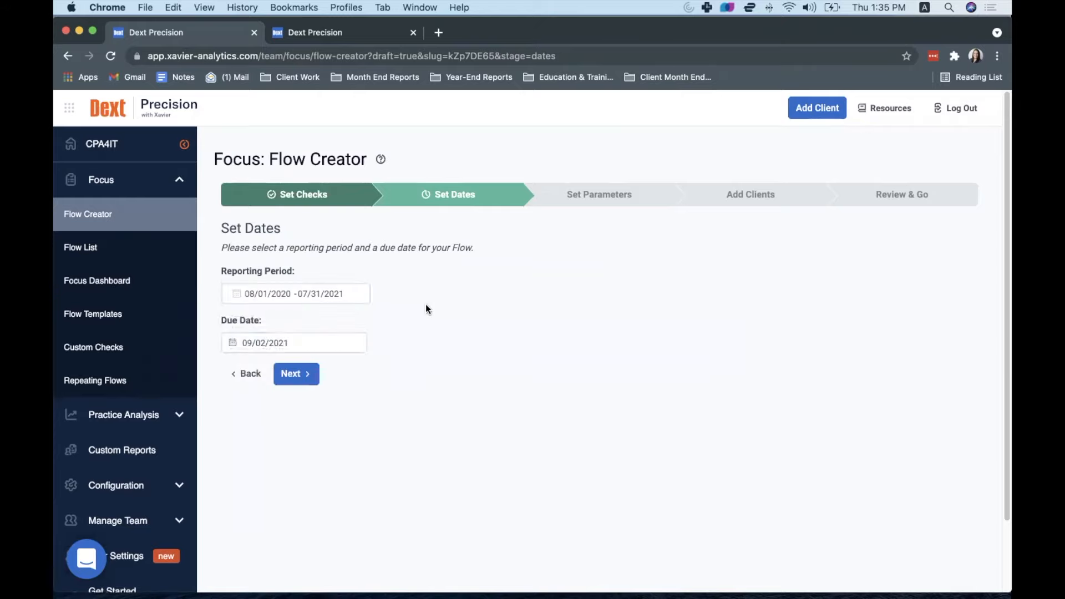
Step: Choose September 2, 2021 as the flow's due date and continue to the check parameters
click(311, 345)
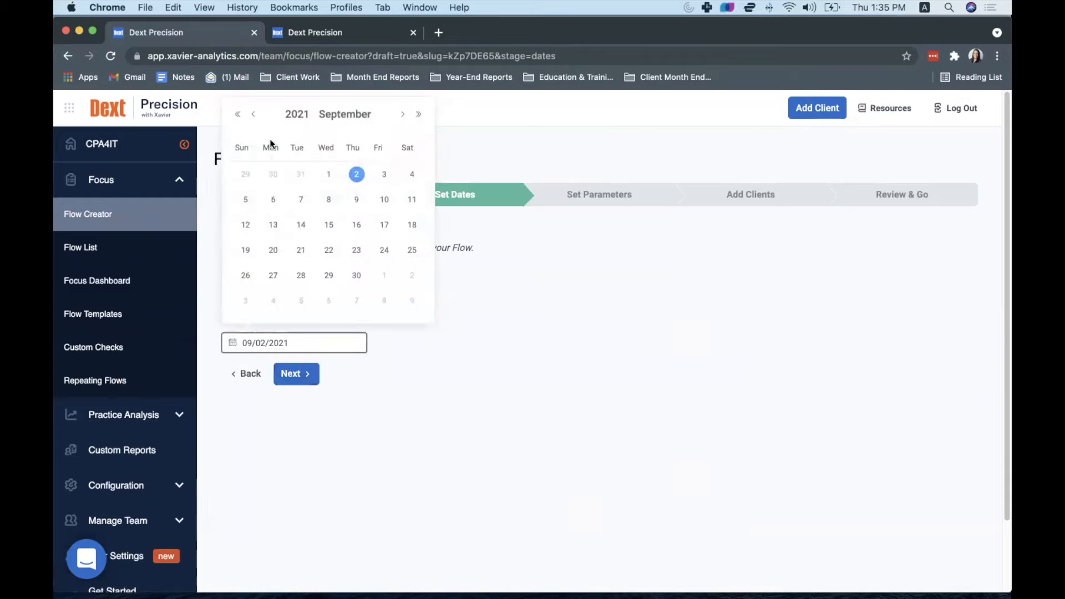
click(254, 115)
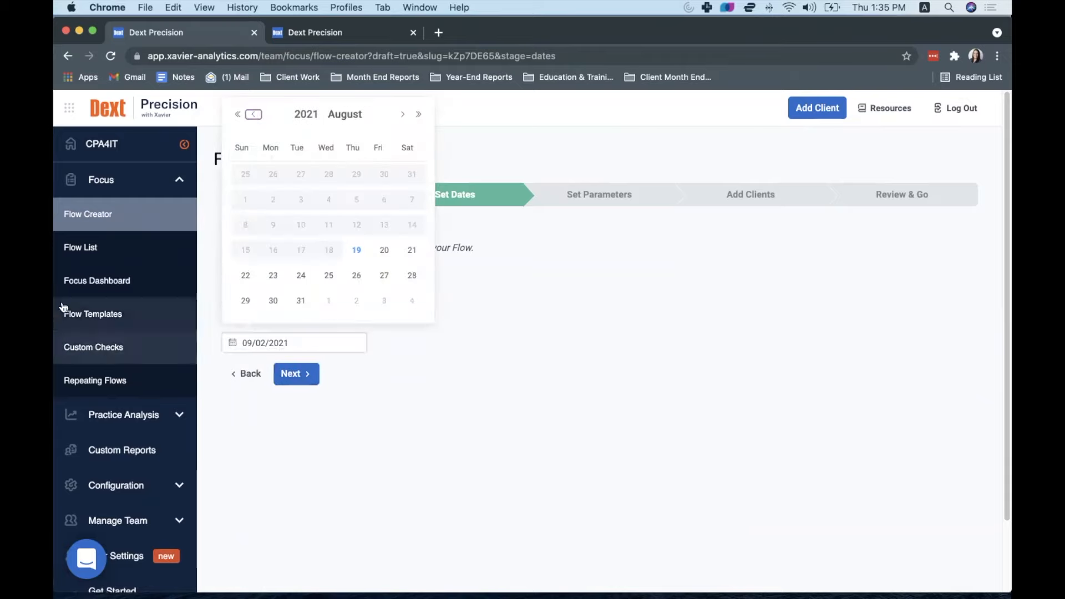
click(356, 304)
click(295, 378)
click(295, 377)
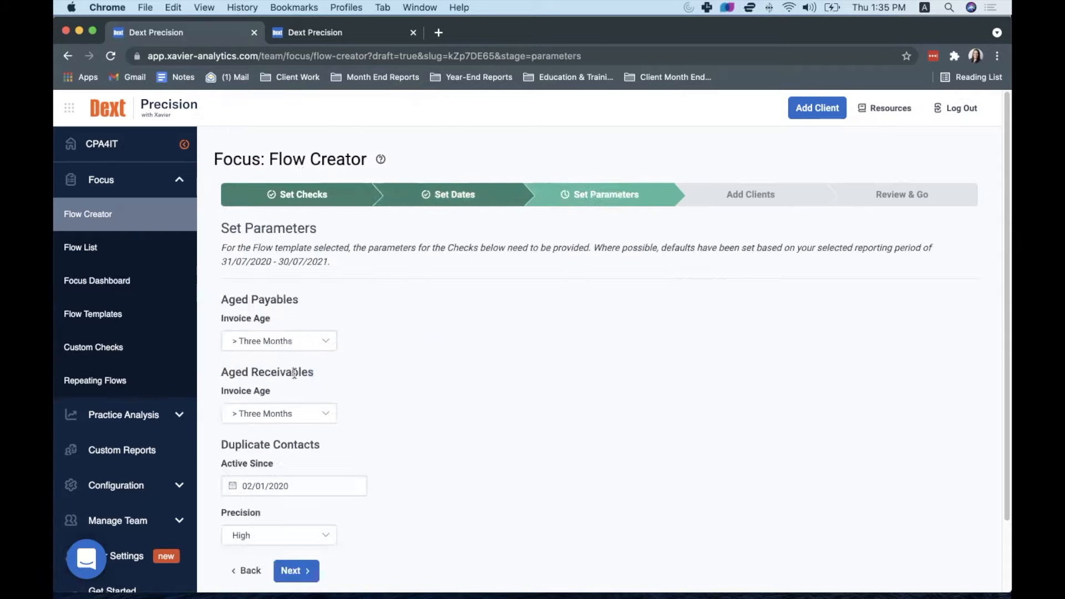
Step: Check the invoice age options for Aged Payables and continue to the client selection
scroll(396, 395, down, 3)
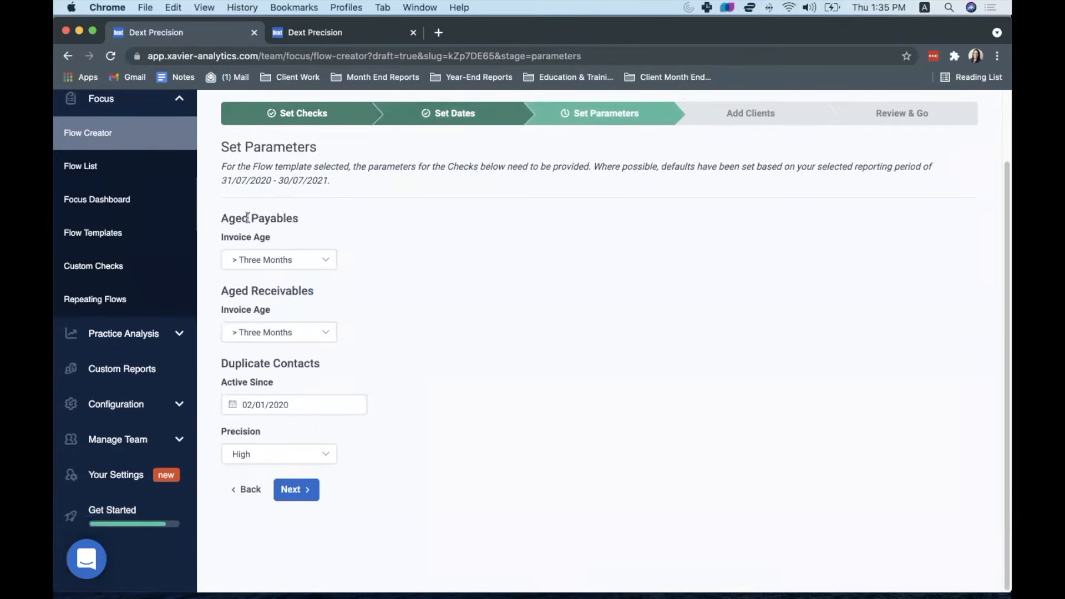
click(299, 271)
click(300, 271)
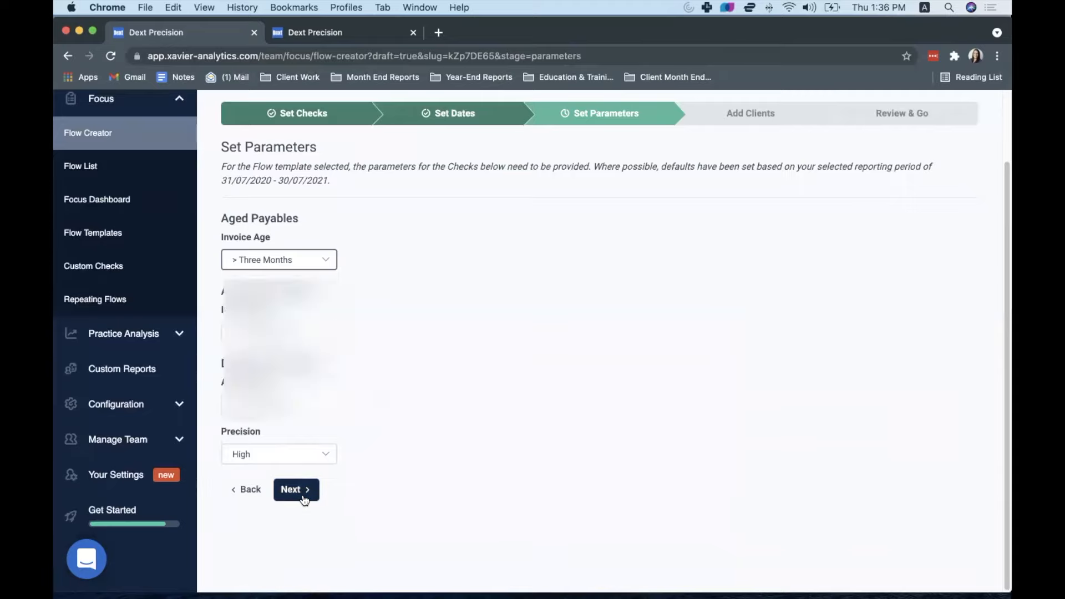
click(302, 491)
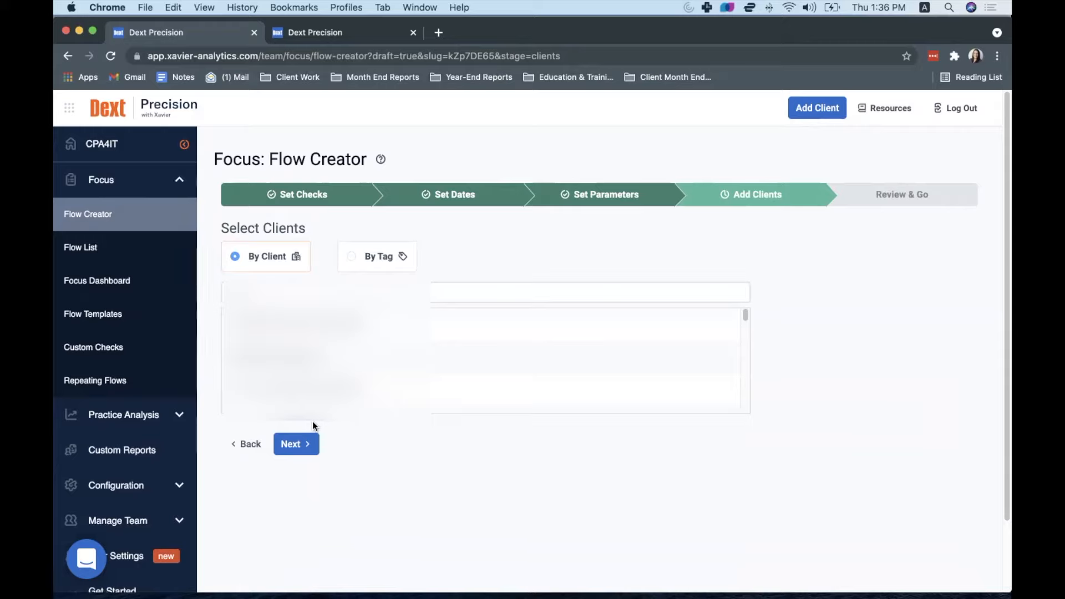
Step: Search the clients for "demo", add the matching client to the flow and assign it to a different team member
click(261, 293)
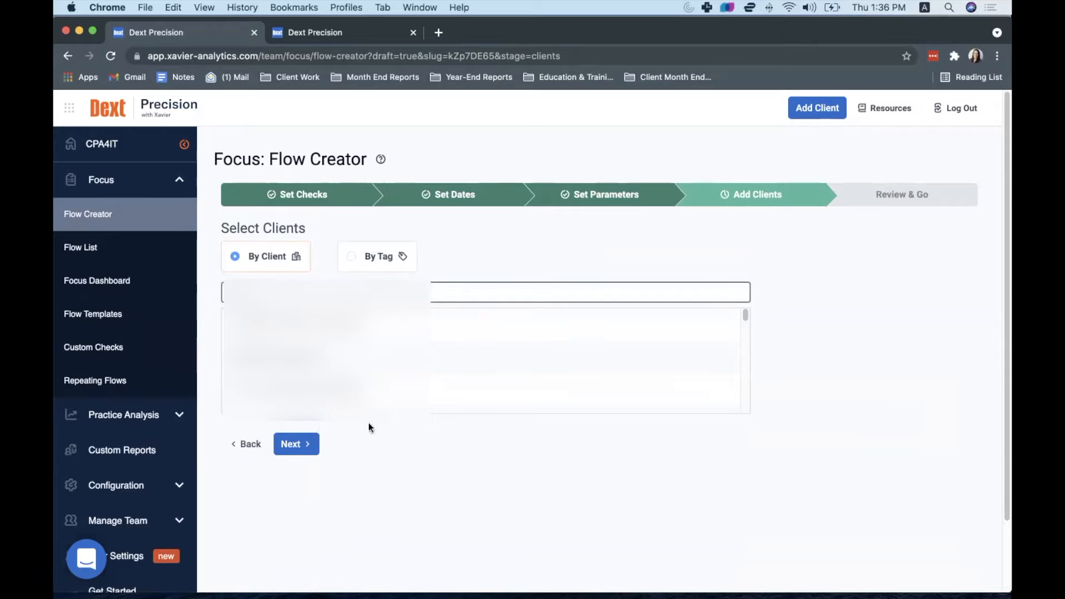
text(demo)
click(307, 327)
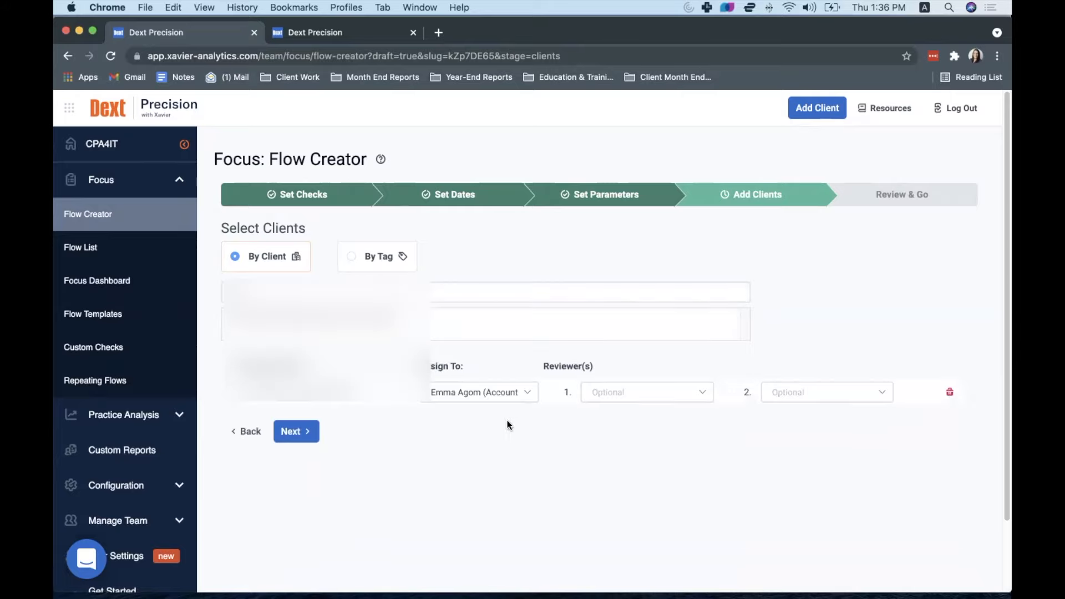
click(505, 394)
click(492, 320)
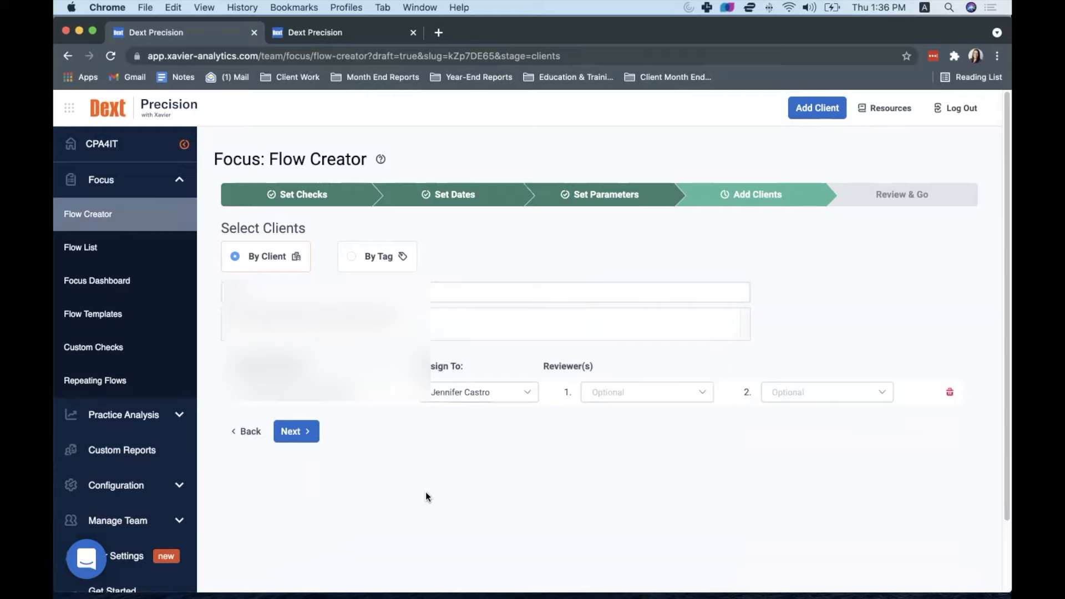
Step: Look at the team members available as assignee and as first and second reviewer for the client
click(498, 395)
click(498, 395)
click(612, 394)
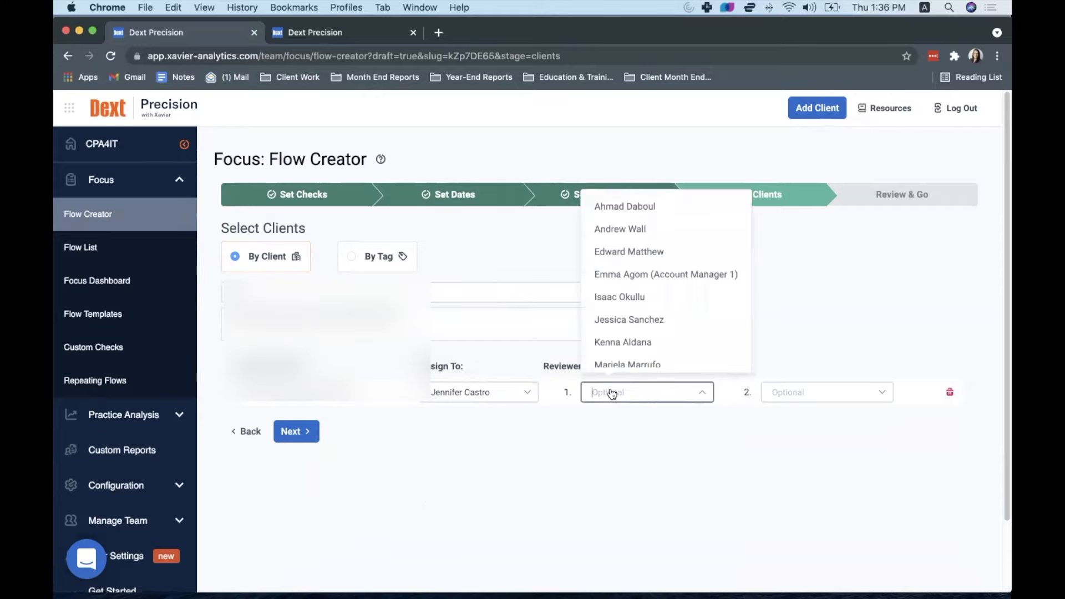
click(825, 398)
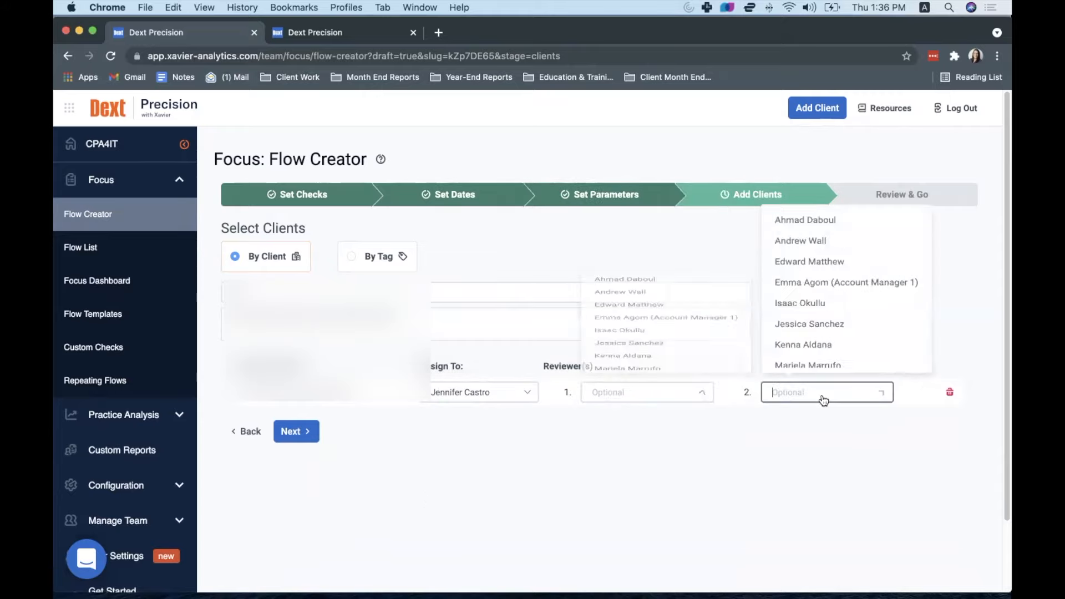
click(646, 397)
click(598, 422)
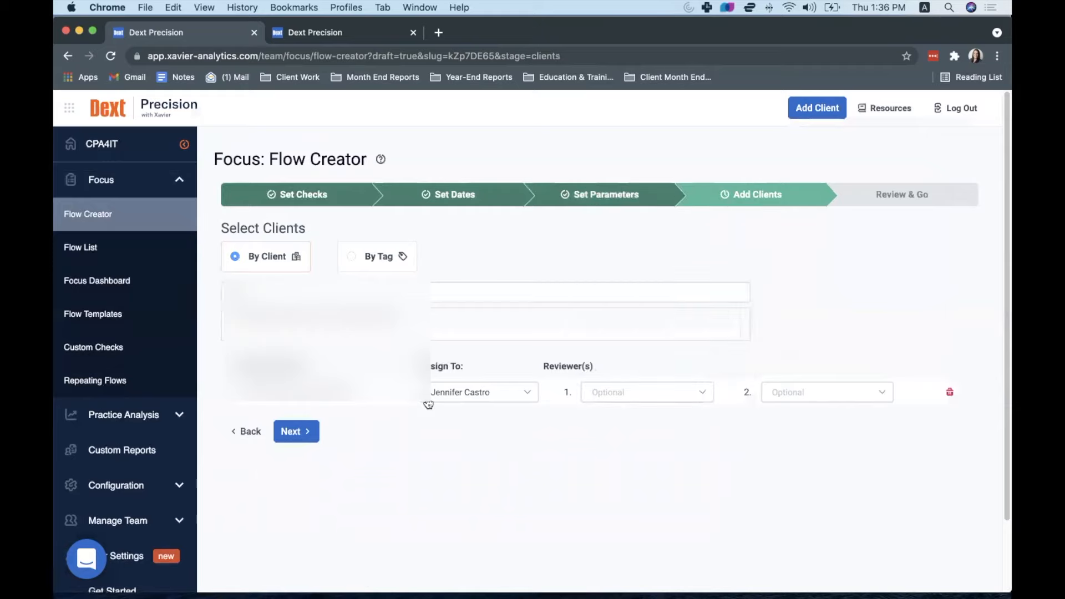
click(479, 397)
click(500, 408)
click(621, 398)
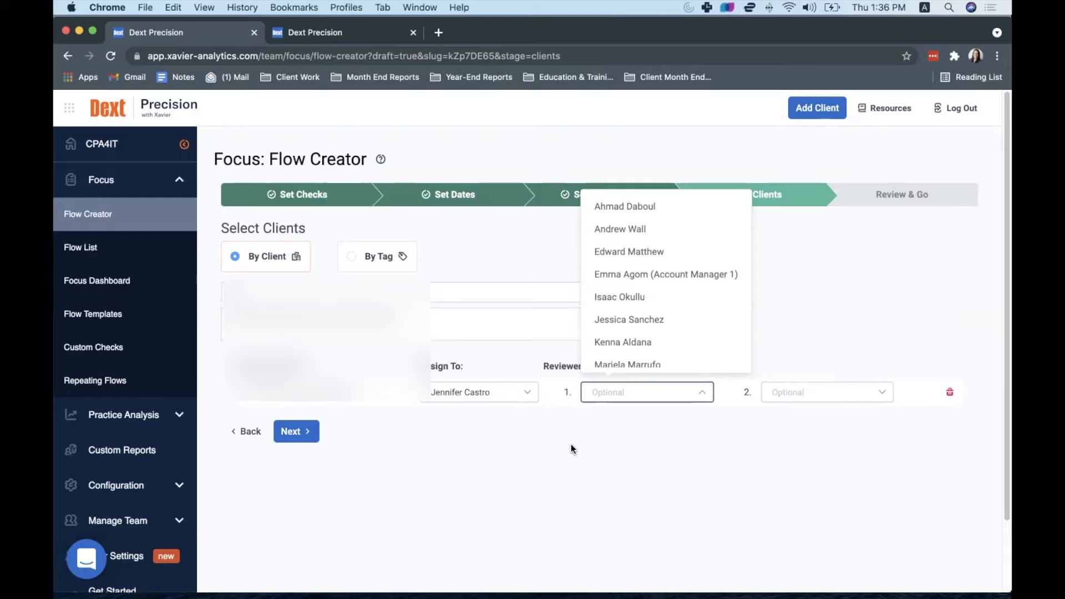
Step: Proceed to the review without choosing reviewers, check the flow's summary, and create and start the flow
click(300, 436)
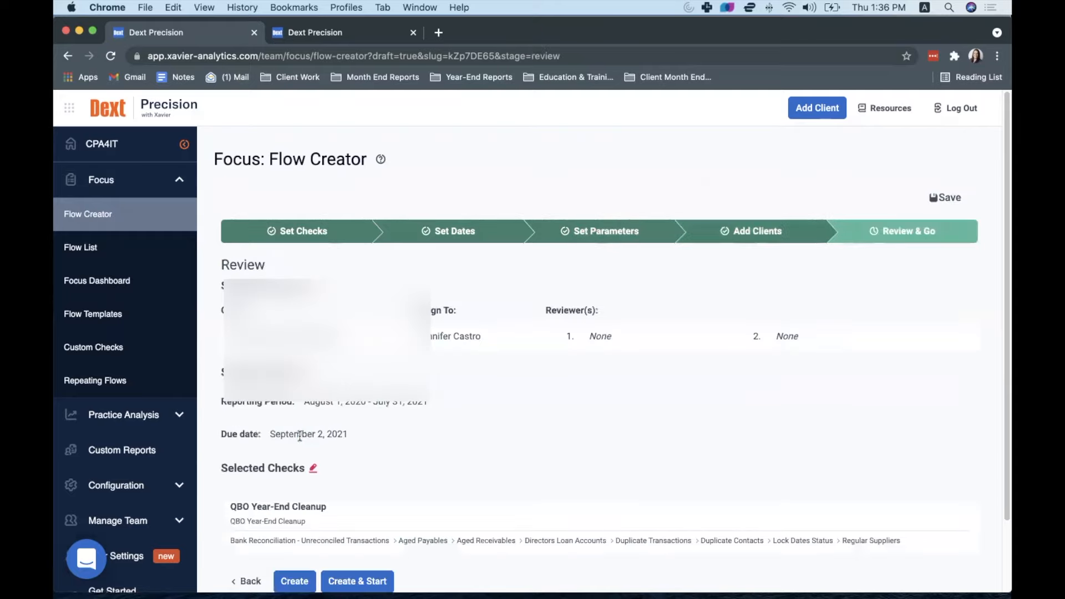
scroll(271, 218, down, 2)
scroll(272, 217, up, 1)
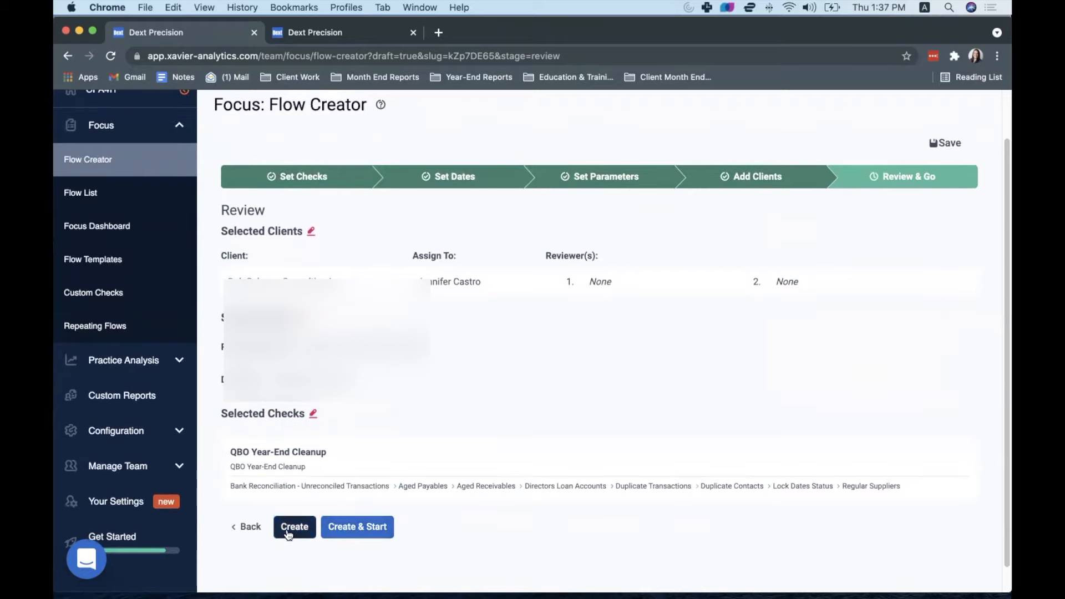
click(358, 532)
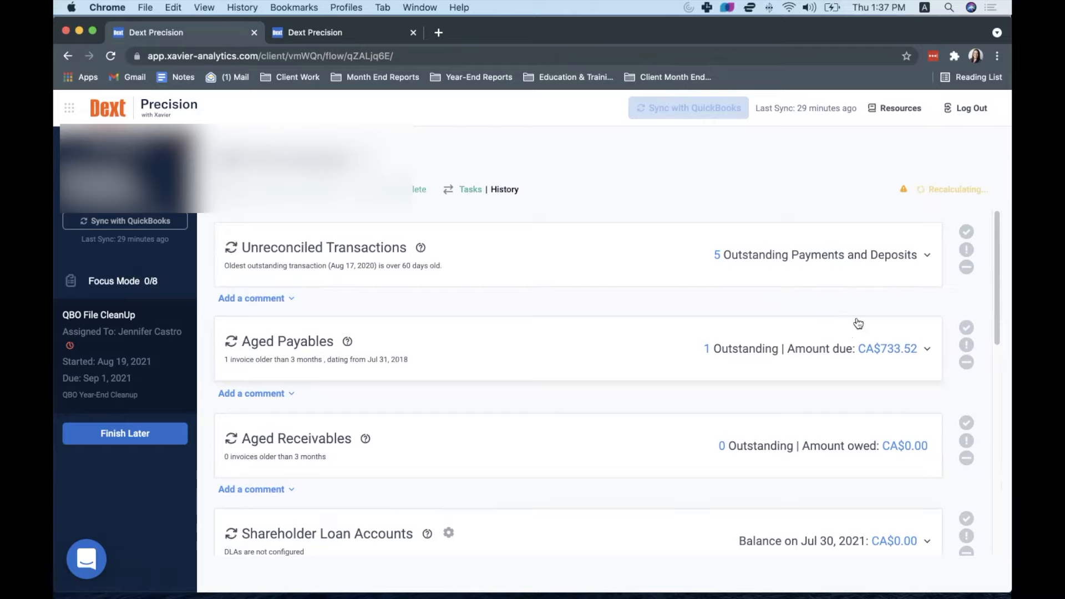
Step: Look through the started flow's checks, from Unreconciled Transactions to Regular Suppliers and the closing comments
click(967, 253)
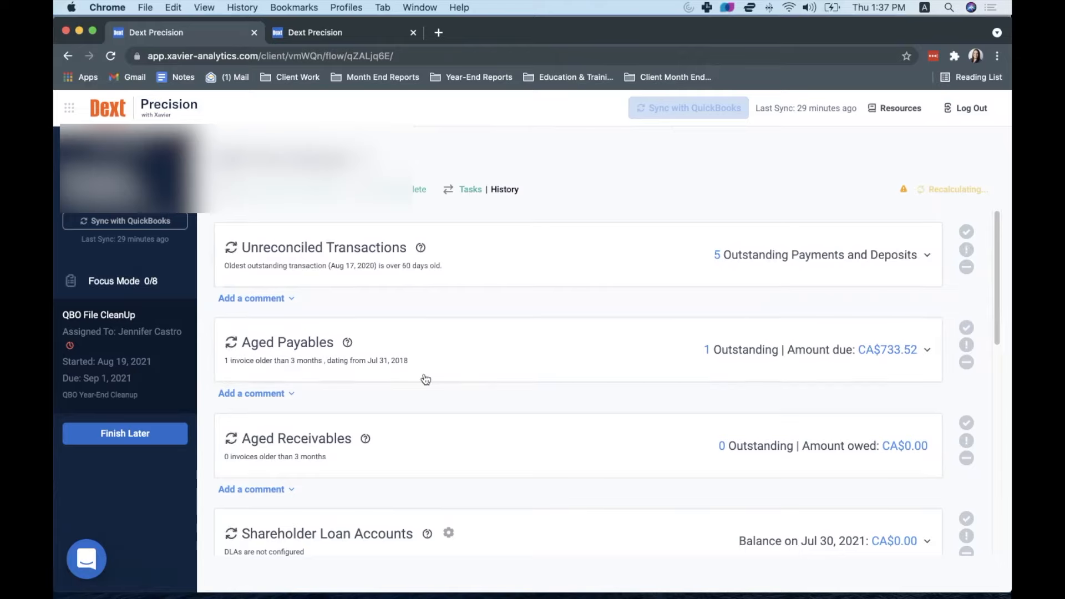
scroll(624, 387, down, 1)
scroll(624, 388, down, 1)
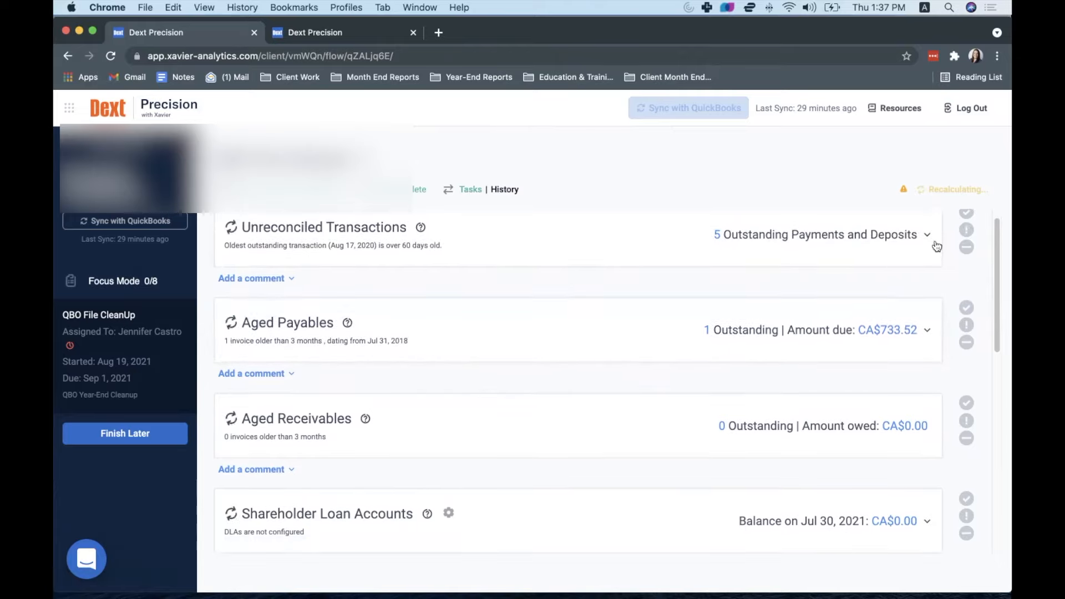
scroll(527, 438, down, 3)
scroll(527, 439, down, 3)
scroll(656, 411, up, 5)
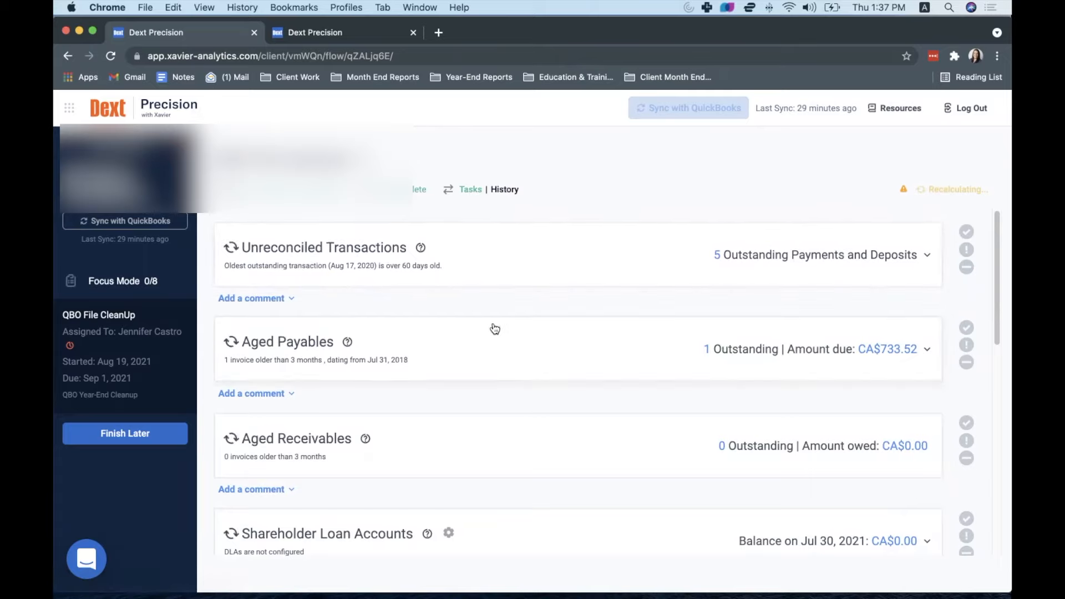
scroll(436, 326, down, 10)
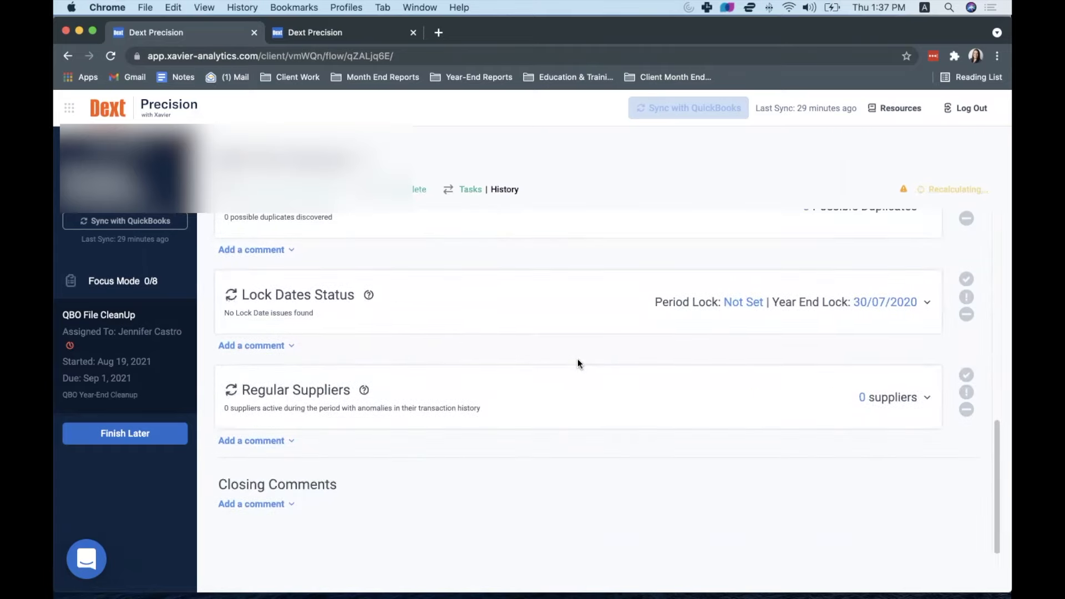
scroll(938, 457, up, 4)
scroll(678, 399, up, 5)
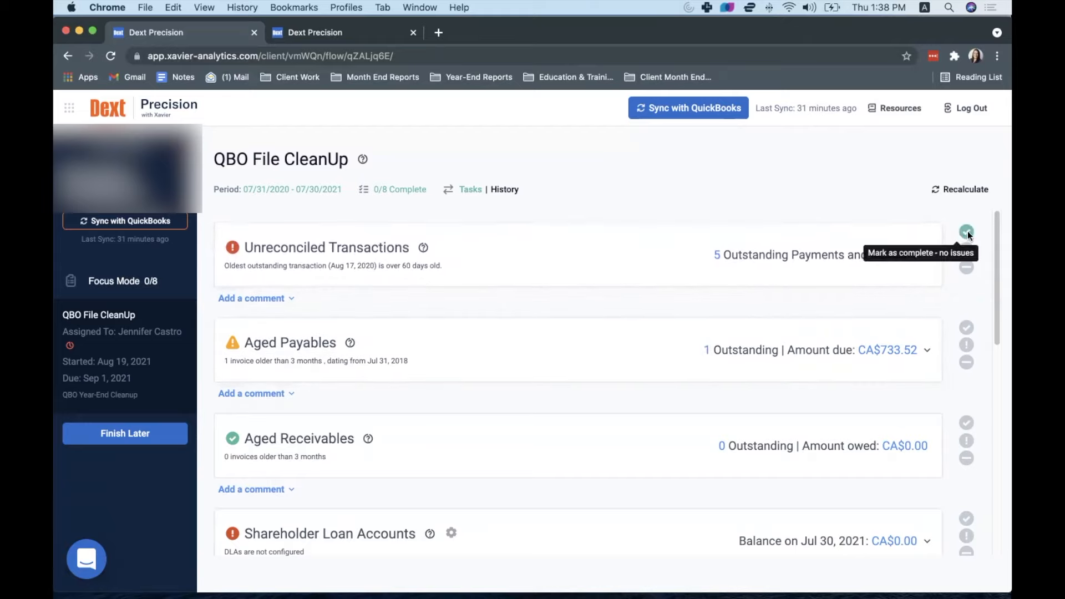
Step: Look through the Unreconciled Transactions check's totals and bank account details
click(611, 253)
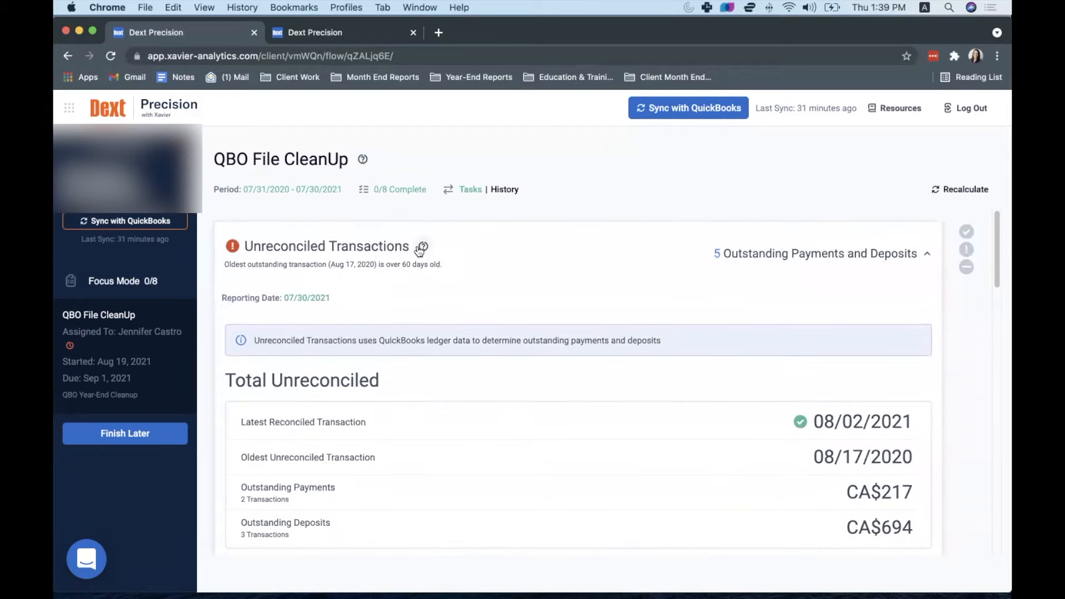
scroll(499, 378, down, 3)
scroll(369, 354, up, 1)
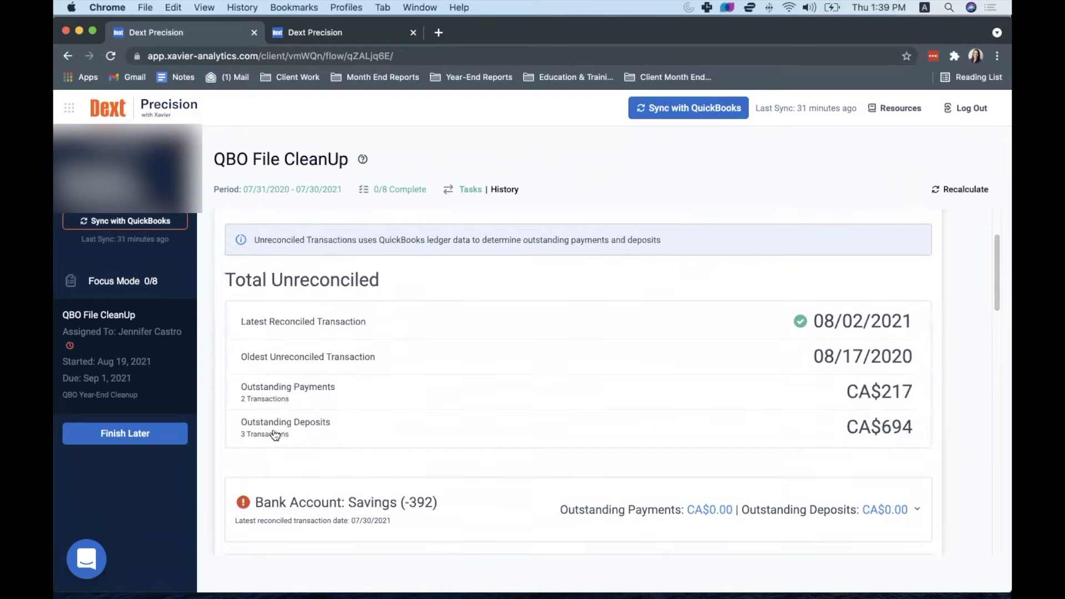
scroll(537, 432, up, 2)
click(869, 259)
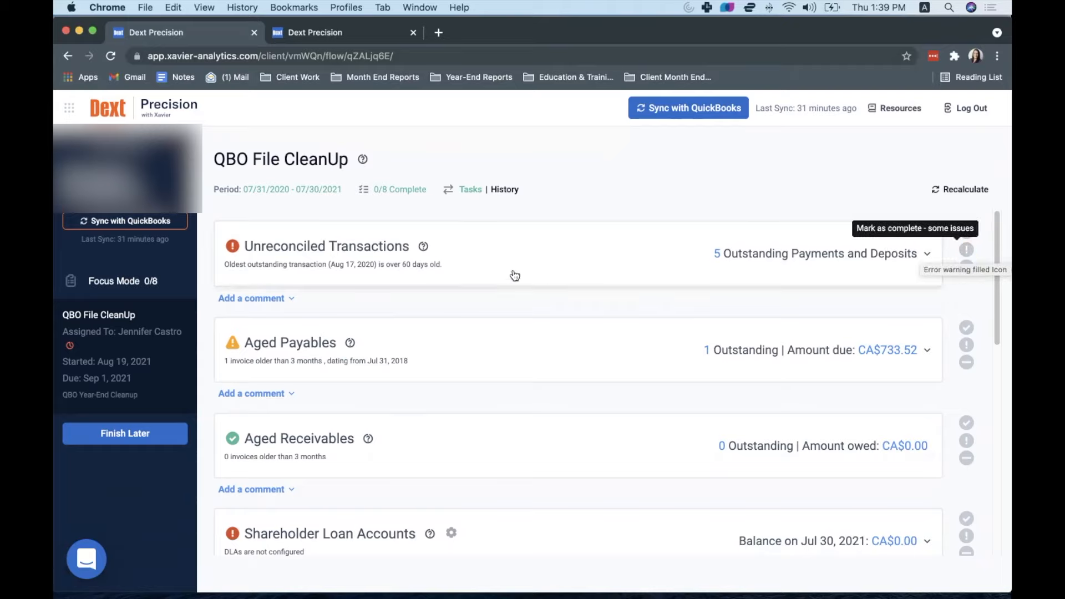
Step: Mark Unreconciled Transactions and Aged Payables as complete with no issues, discarding the empty comment on Unreconciled Transactions
click(275, 297)
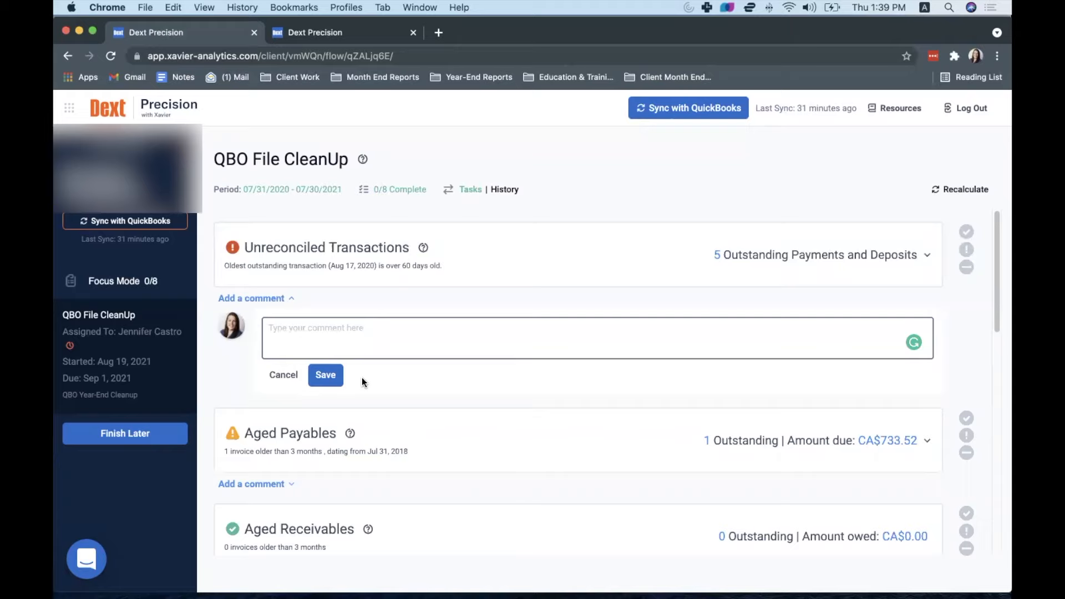
click(285, 375)
click(968, 232)
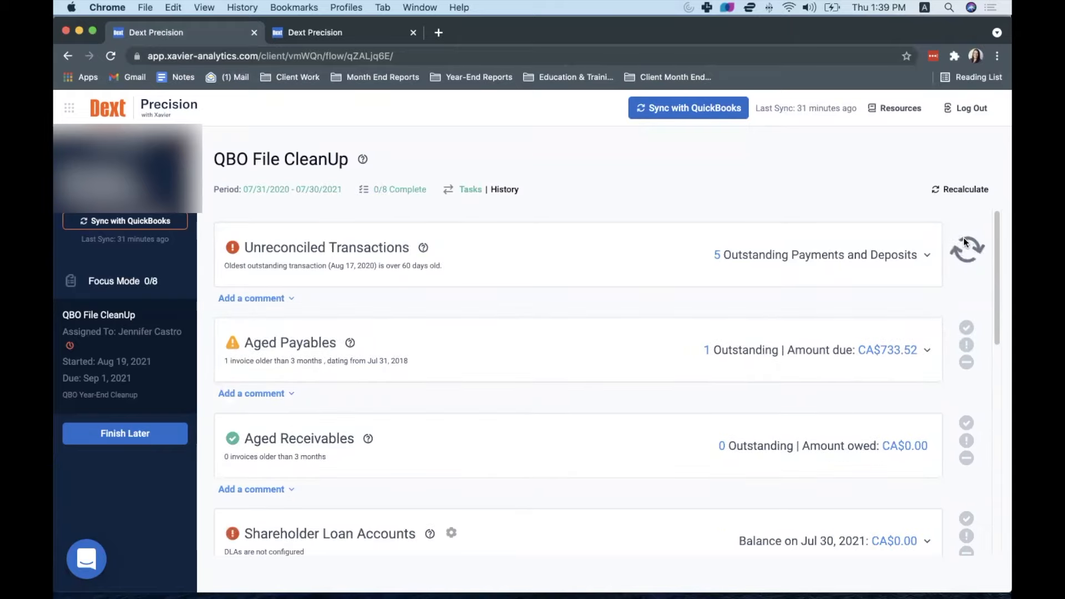
click(586, 342)
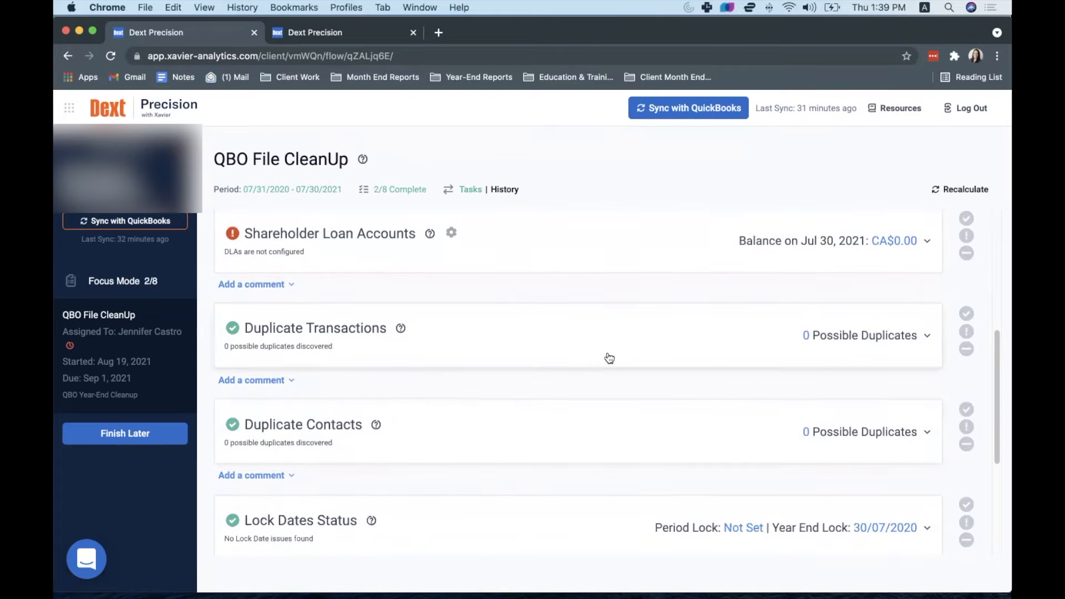
Step: Review the remaining checks and mark Aged Receivables as complete with no issues
scroll(589, 445, down, 4)
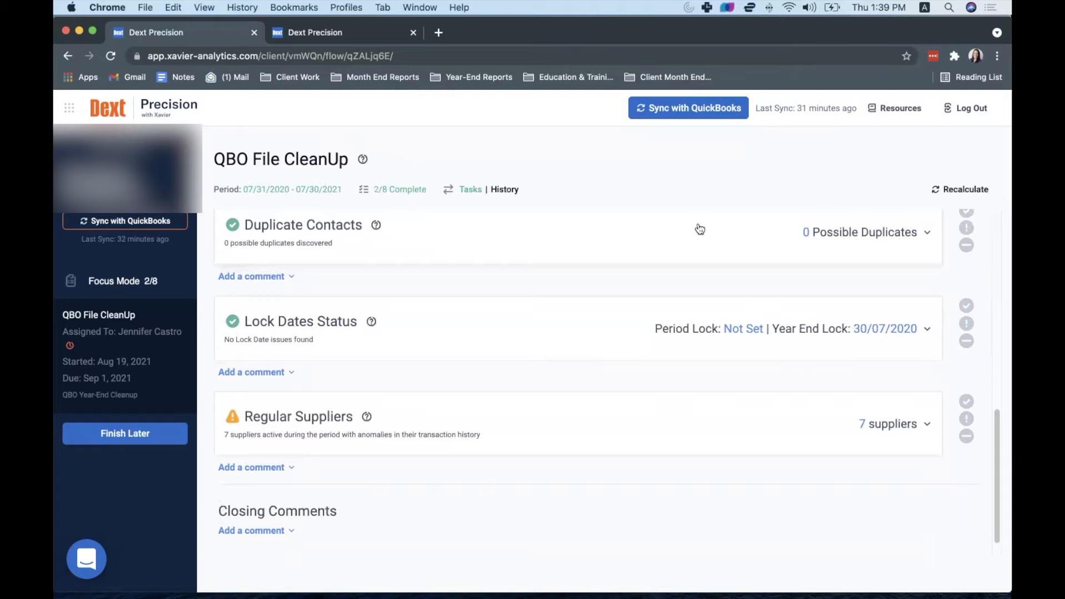
scroll(680, 350, up, 6)
scroll(679, 355, down, 5)
scroll(588, 418, up, 8)
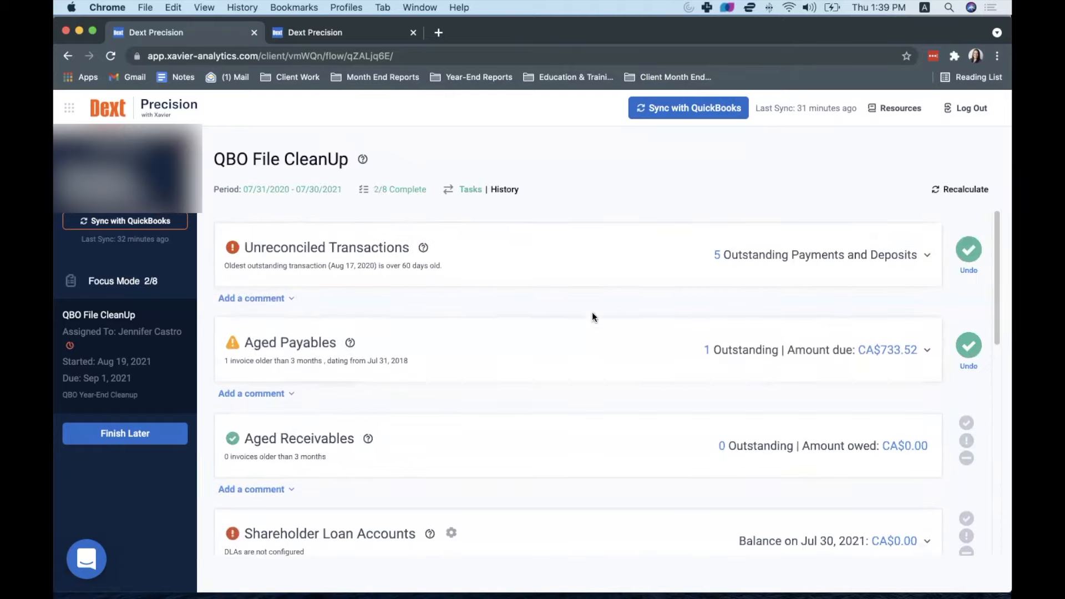
scroll(642, 407, down, 2)
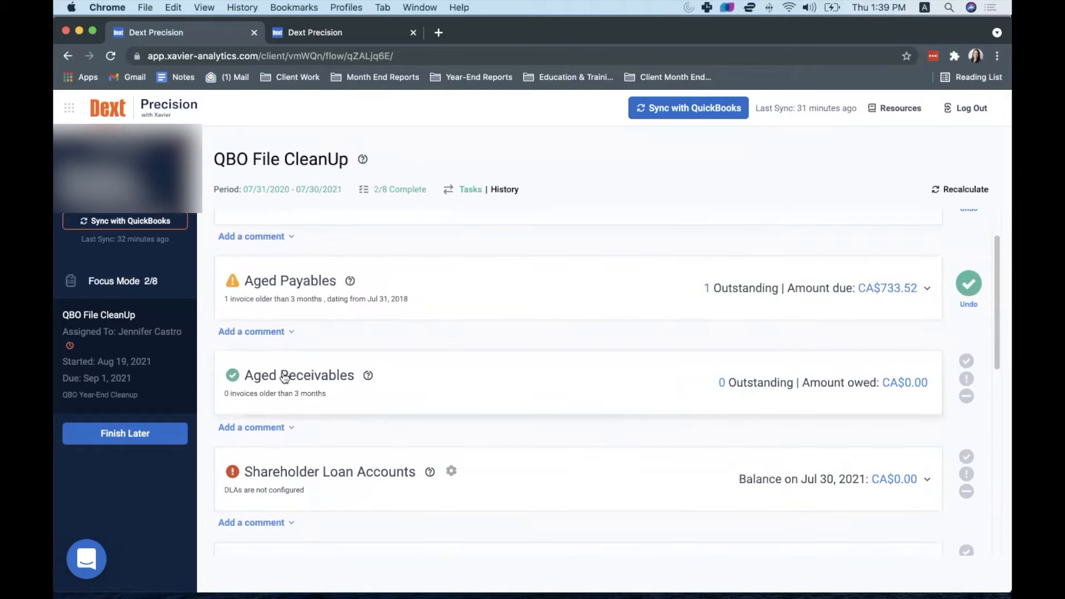
click(968, 363)
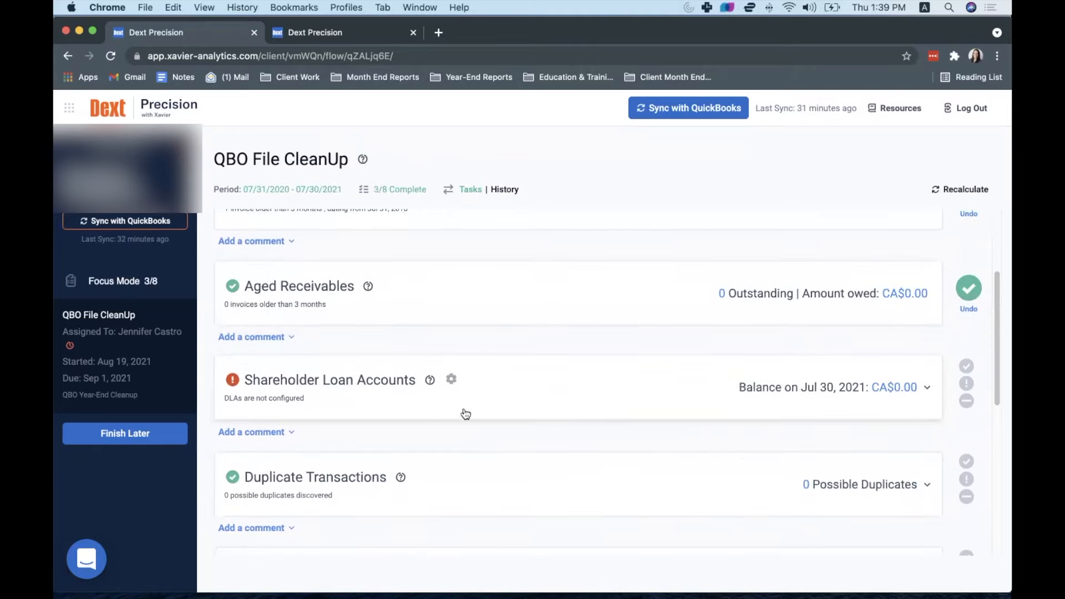
Step: Check the Duplicate Contacts details and mark that check as complete with no issues
scroll(375, 469, down, 3)
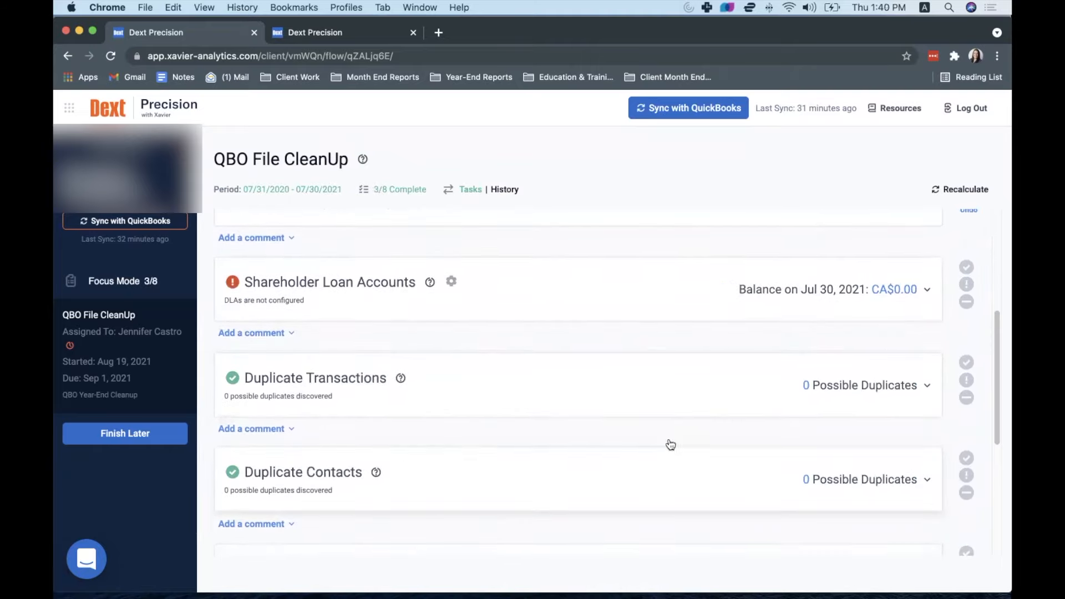
scroll(639, 455, down, 5)
scroll(564, 418, up, 2)
click(516, 317)
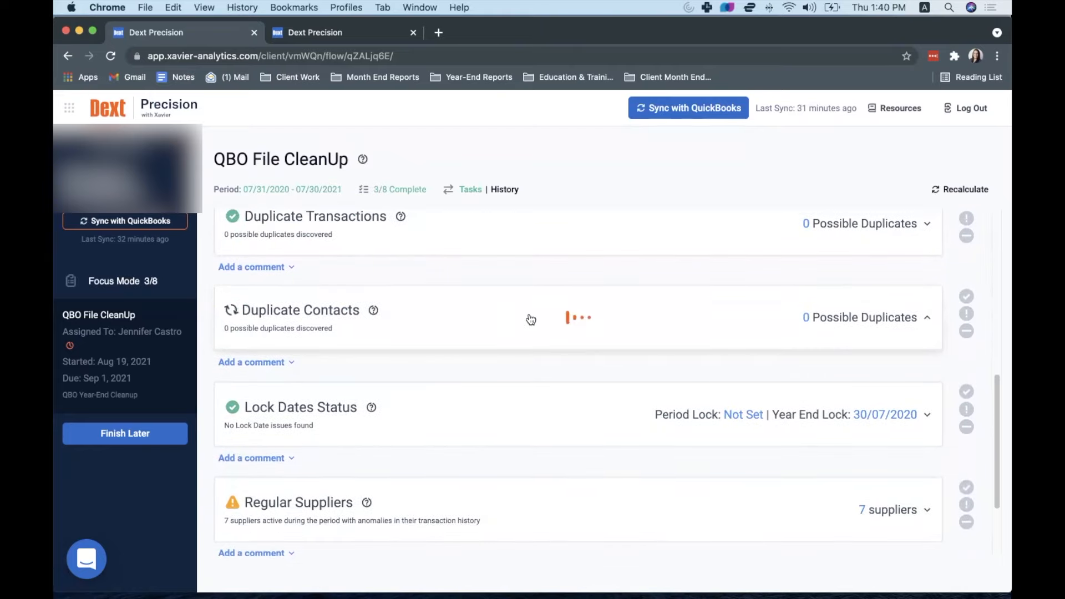
click(967, 296)
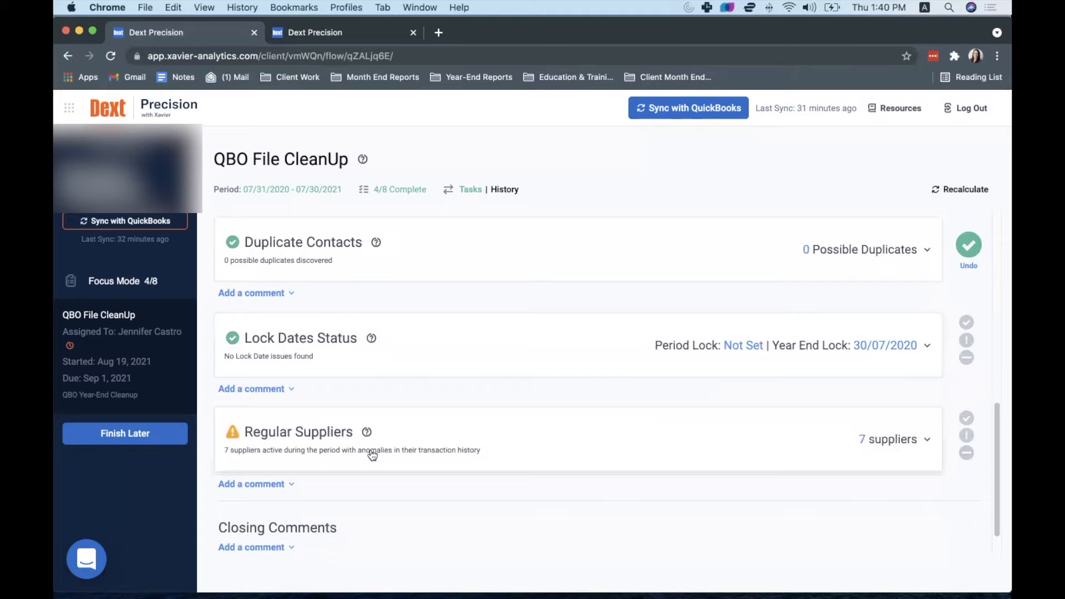
Step: Expand Regular Suppliers and examine the anomalous period in BELL's payment history chart
click(487, 447)
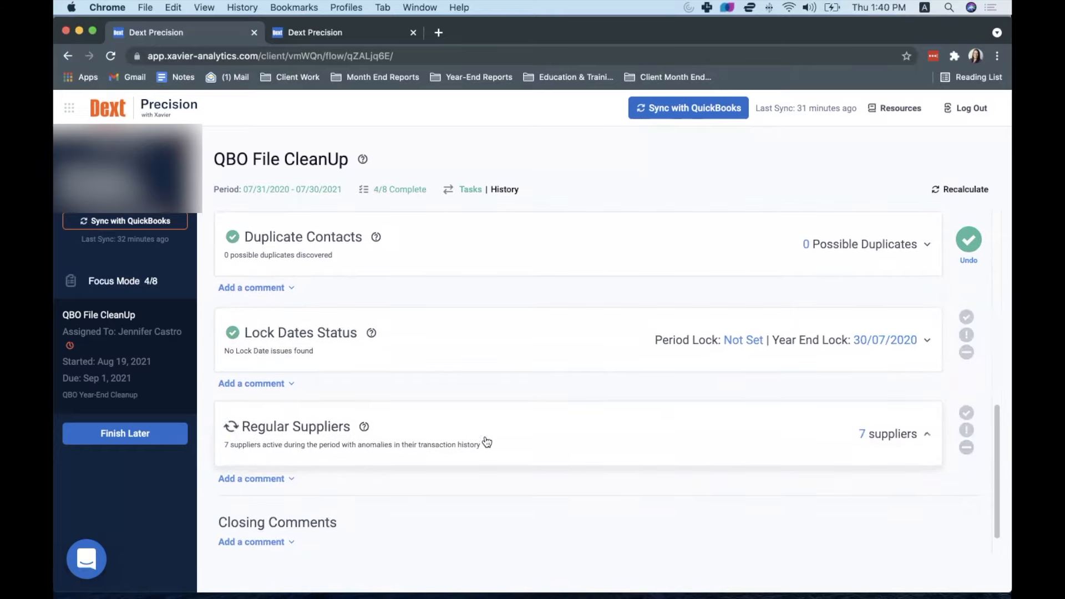
scroll(513, 440, down, 3)
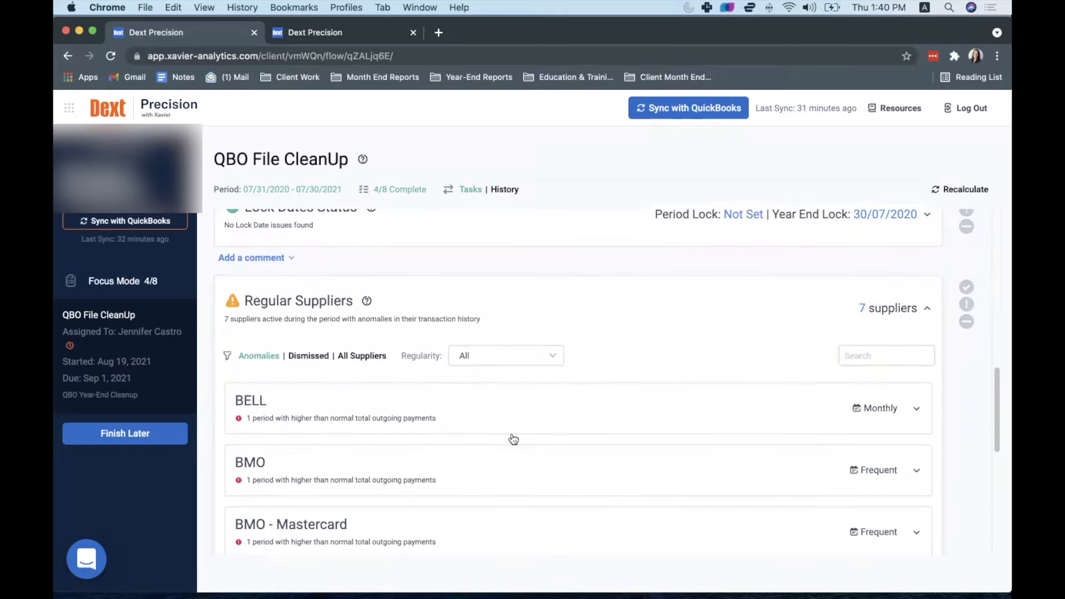
click(438, 426)
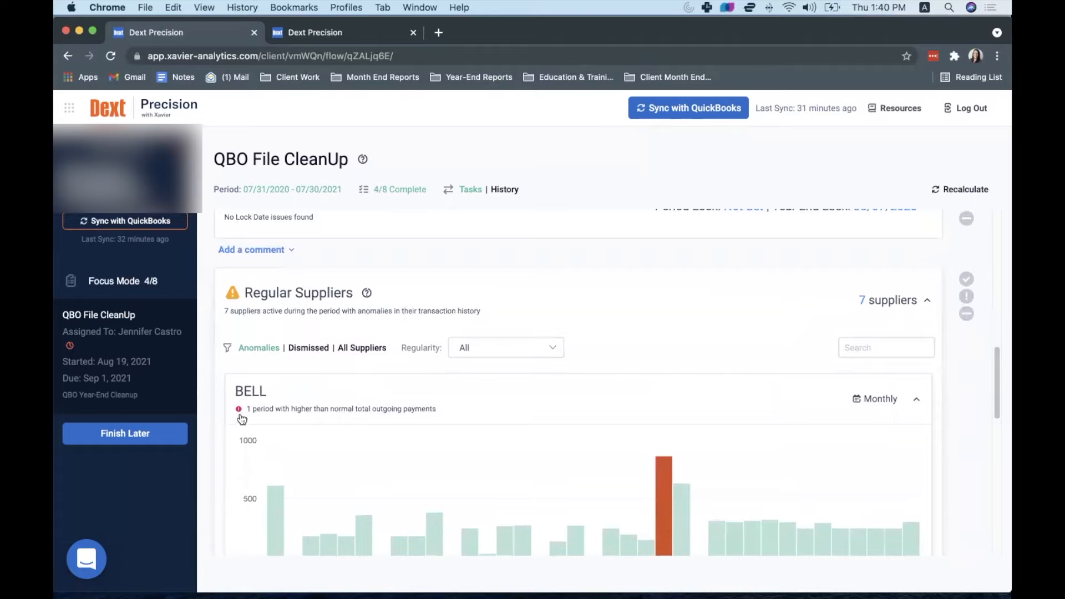
scroll(232, 415, down, 1)
mouse_move(657, 495)
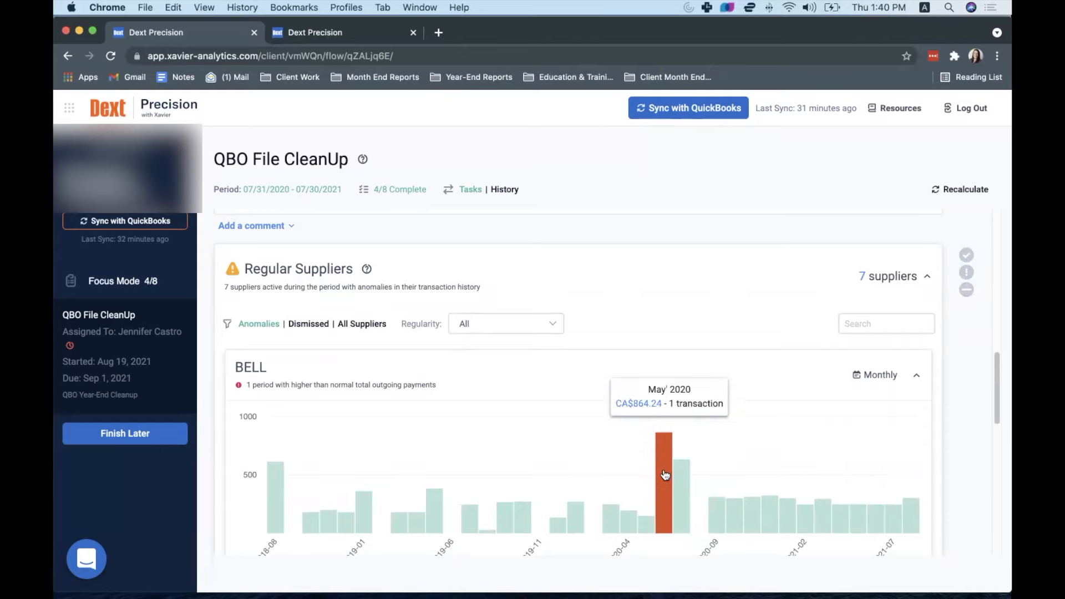
Step: Select May 2020 in BELL's payment chart and dismiss the alert for that period
scroll(500, 444, down, 2)
scroll(281, 409, down, 4)
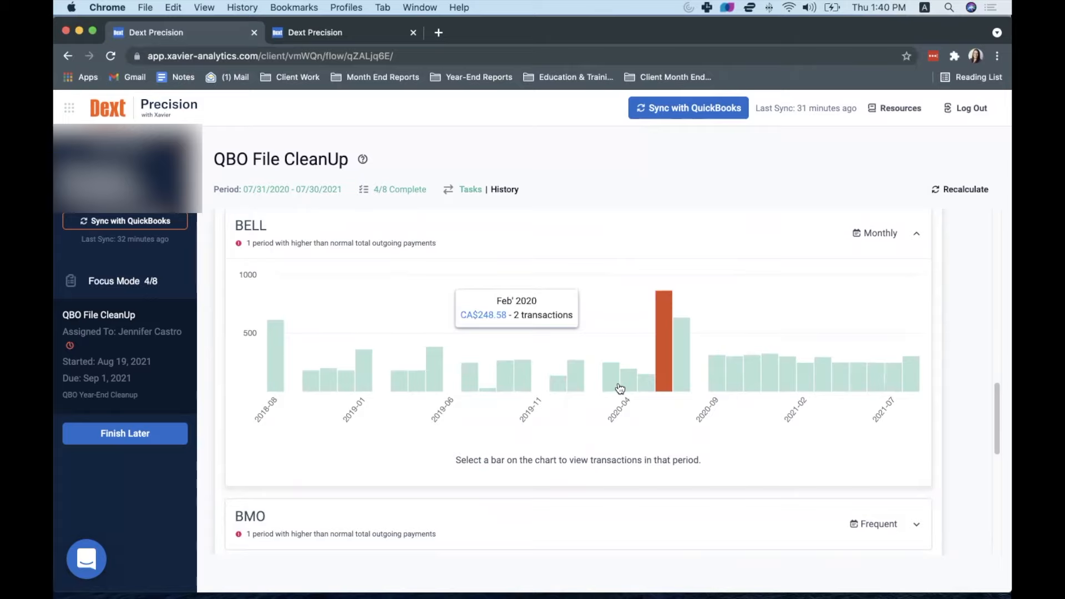
click(665, 350)
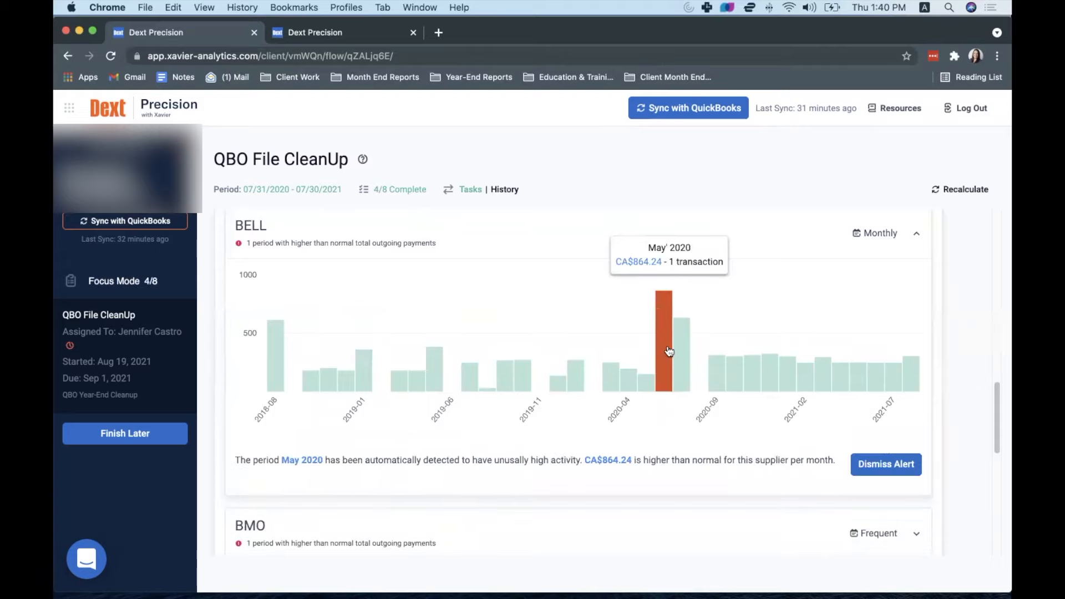
click(887, 464)
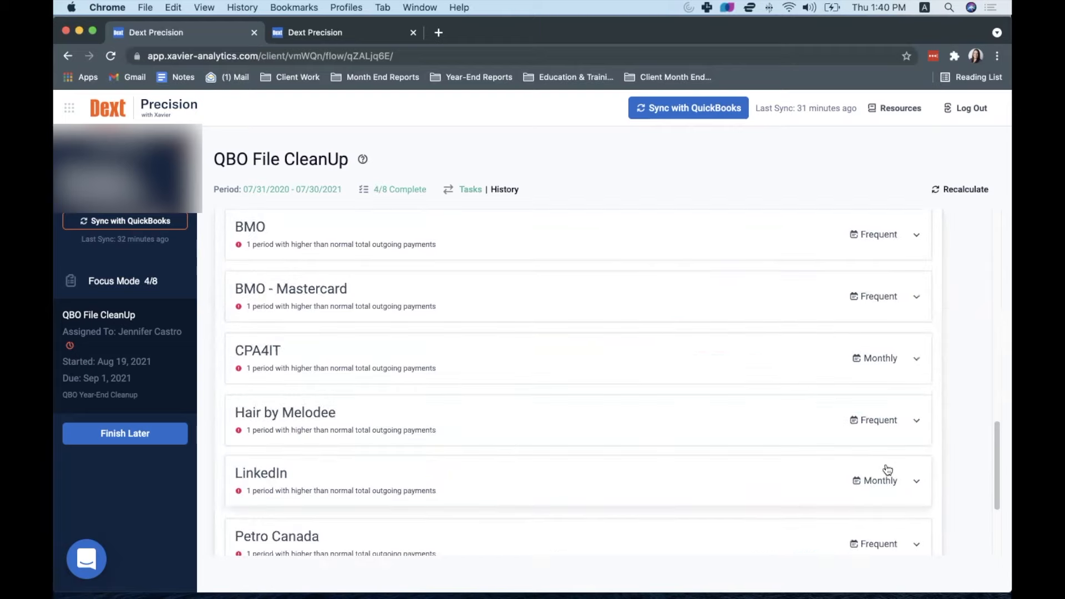
Step: Look over the other suppliers, and mark Shareholder Loan Accounts and Duplicate Transactions as complete with no issues
scroll(516, 462, down, 3)
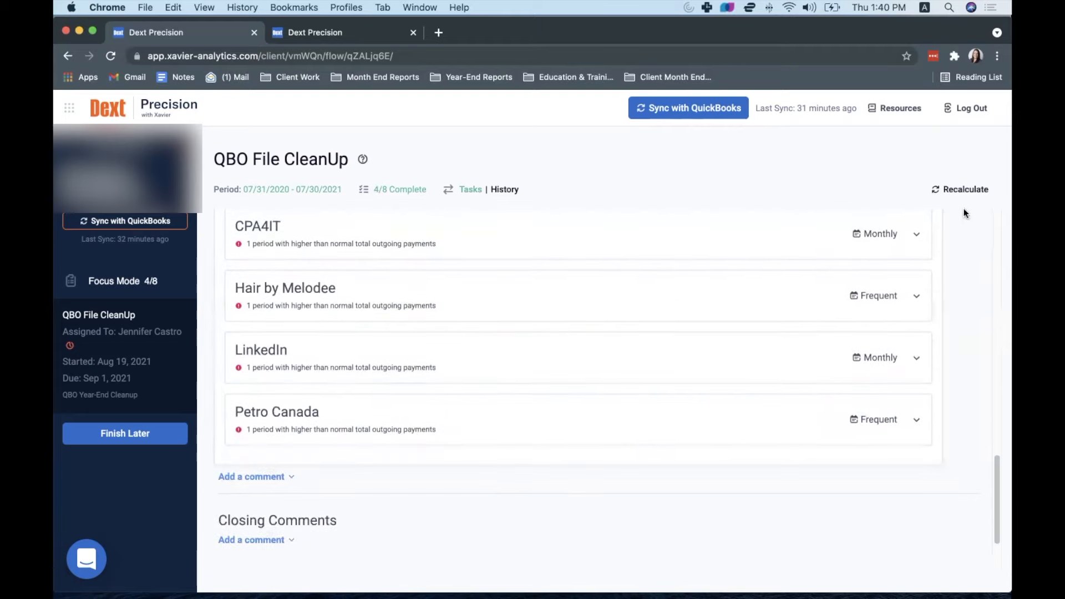
scroll(694, 472, down, 1)
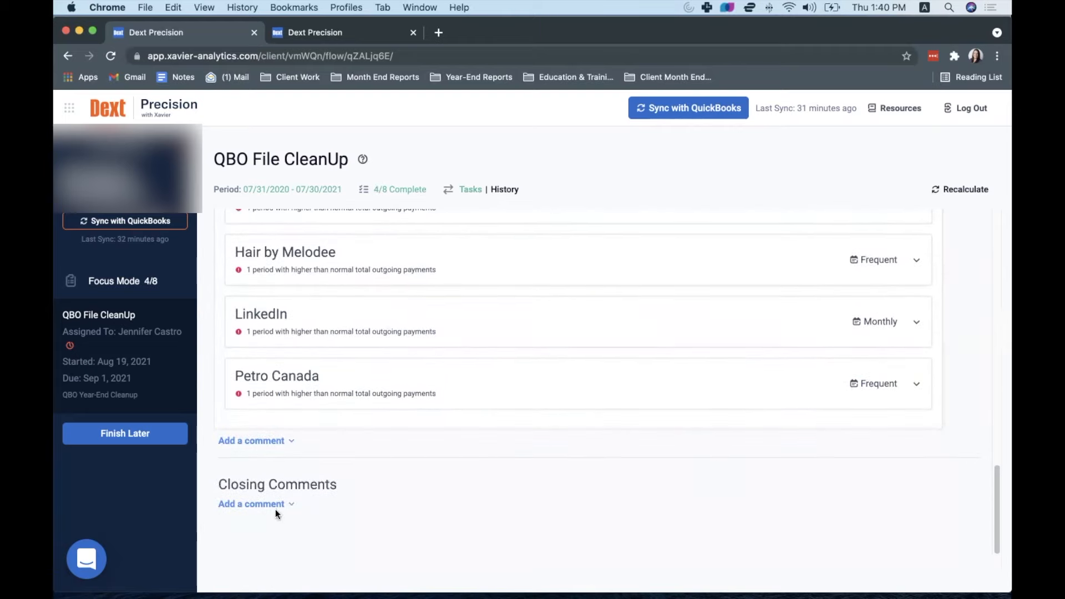
scroll(722, 385, up, 10)
scroll(942, 415, down, 10)
scroll(950, 406, up, 10)
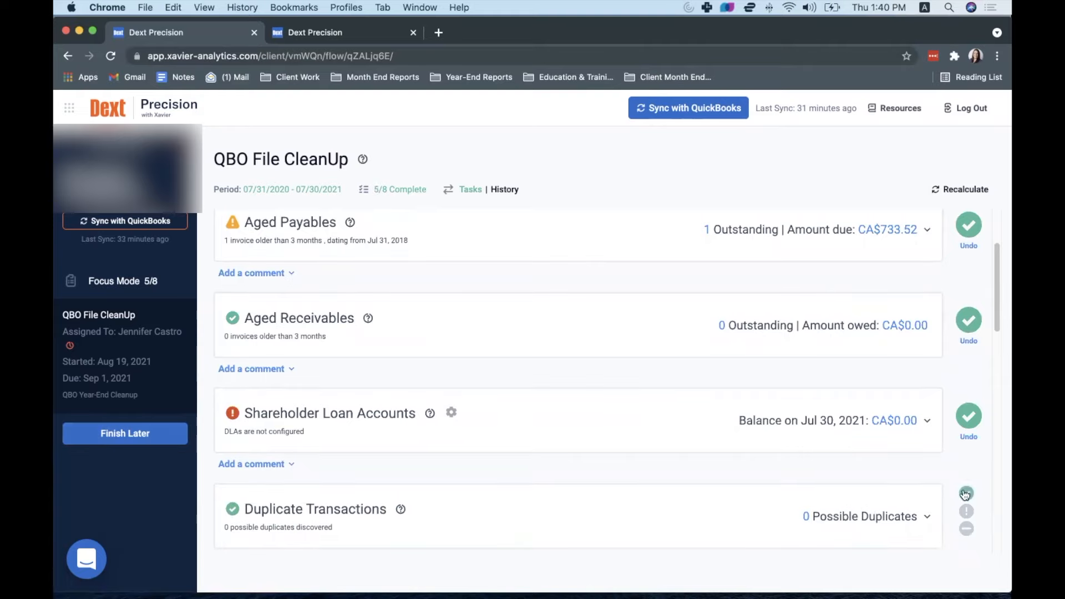
scroll(565, 394, up, 3)
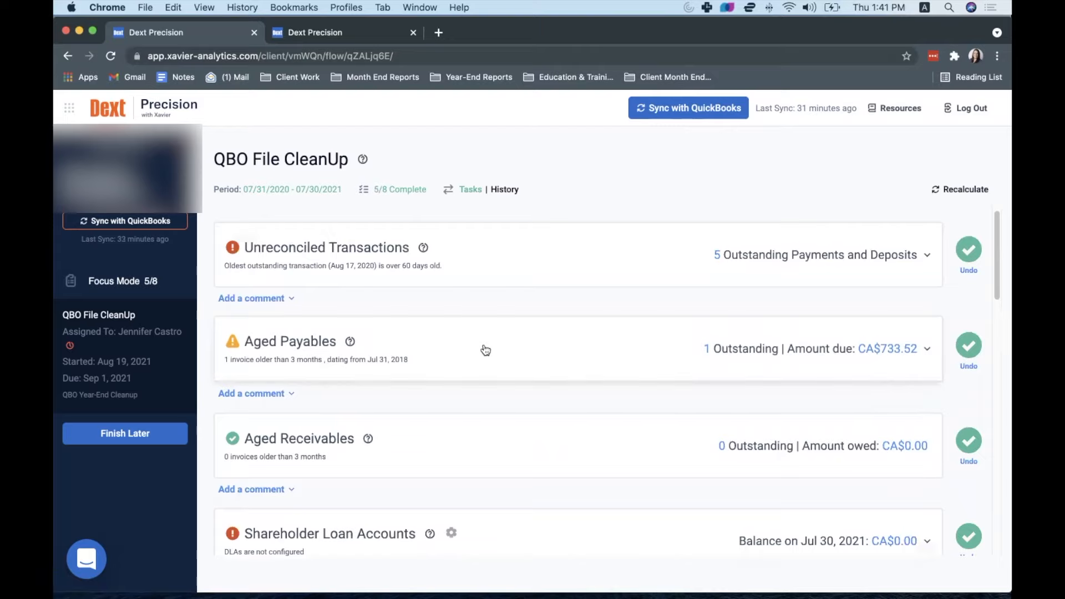
scroll(763, 383, down, 5)
mouse_move(968, 465)
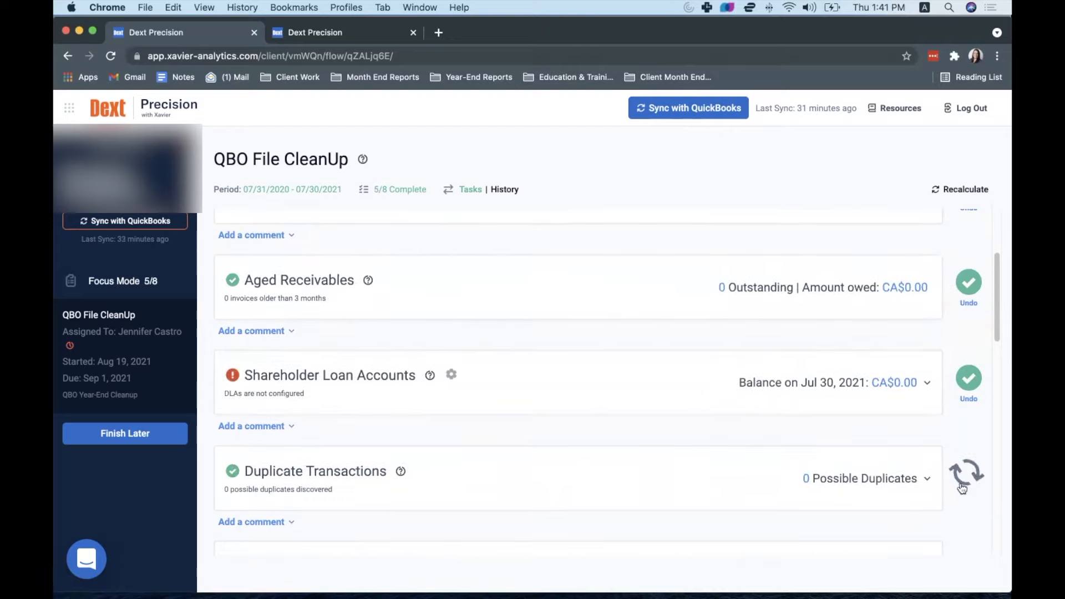
Step: Mark Lock Dates Status and Regular Suppliers as complete with no issues, and collapse the Regular Suppliers details
scroll(963, 477, down, 7)
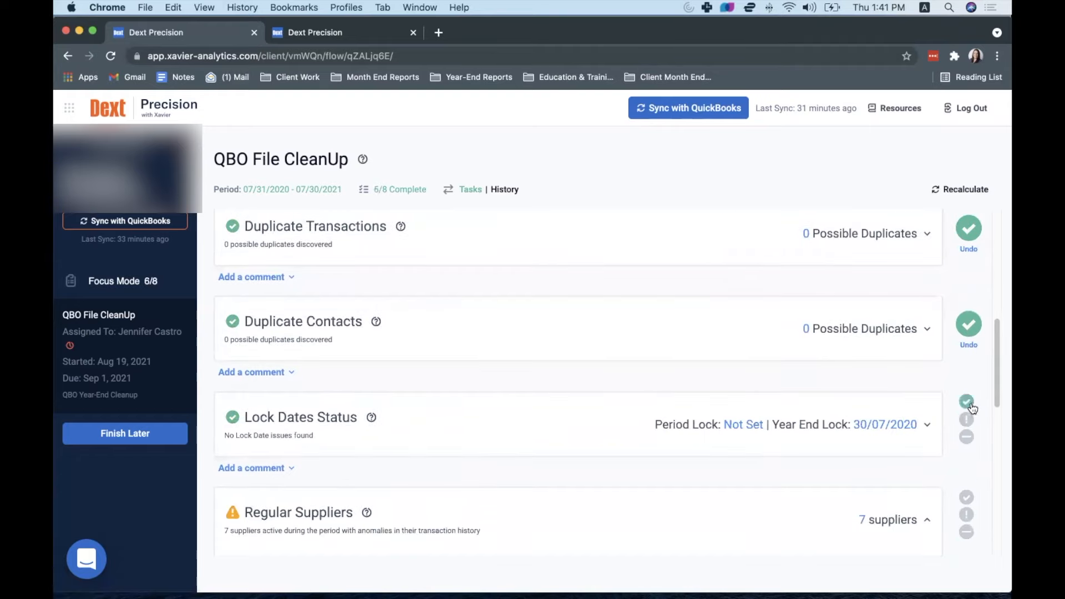
click(966, 497)
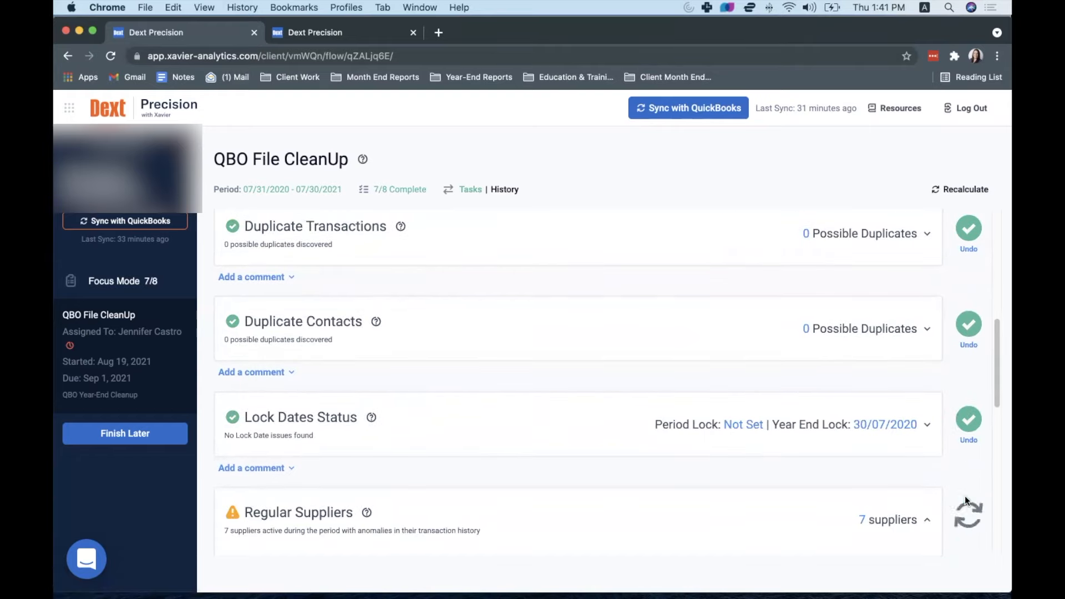
scroll(798, 504, down, 2)
scroll(866, 480, down, 4)
scroll(933, 458, down, 10)
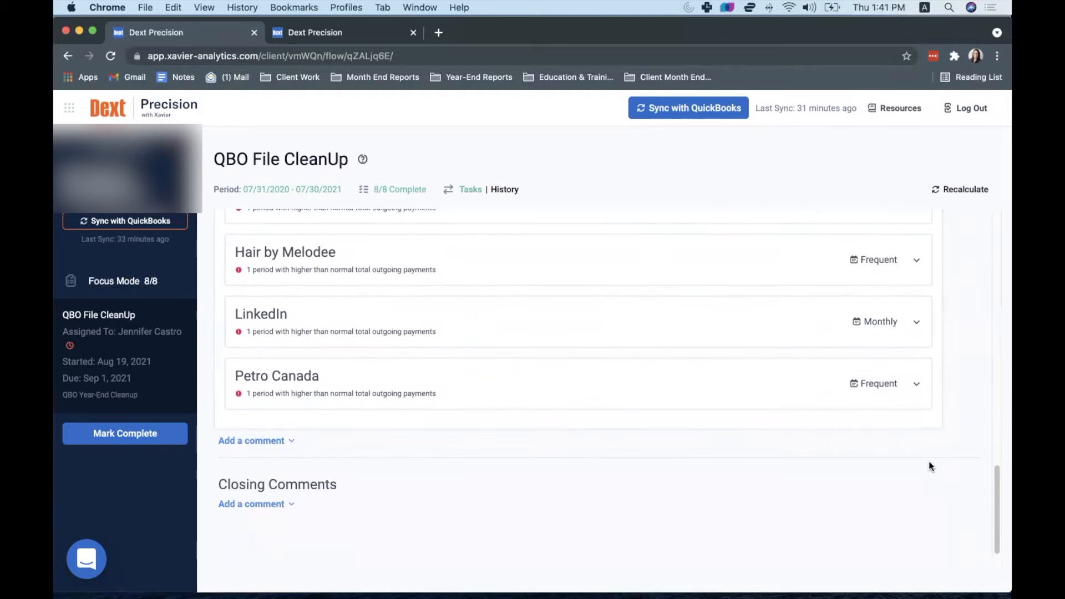
scroll(930, 465, up, 8)
scroll(935, 459, up, 5)
click(909, 498)
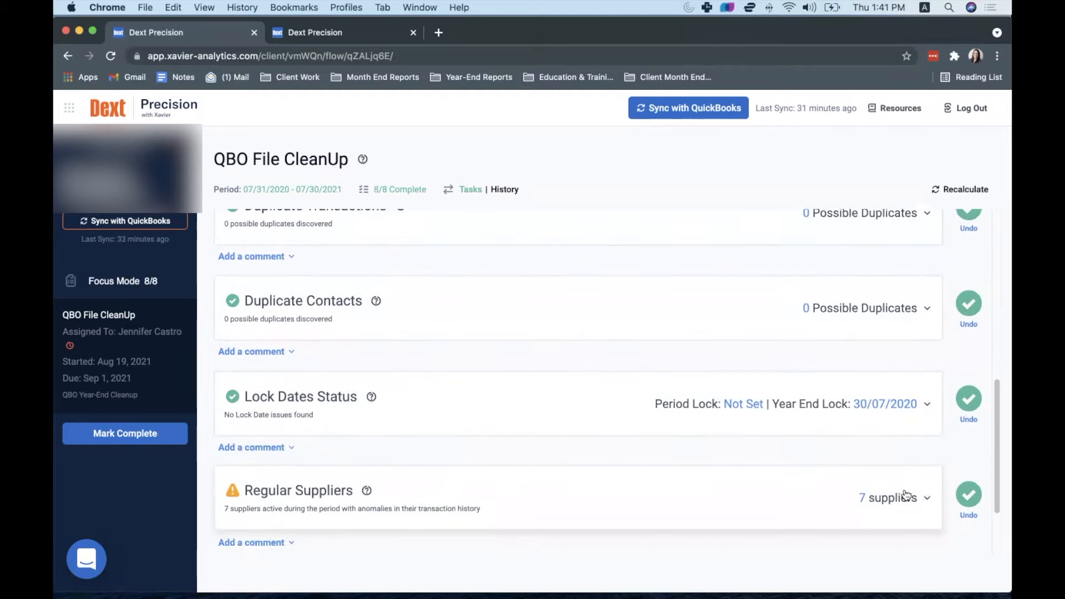
Step: Mark the whole QBO File CleanUp flow as complete and confirm its completion
scroll(690, 463, up, 10)
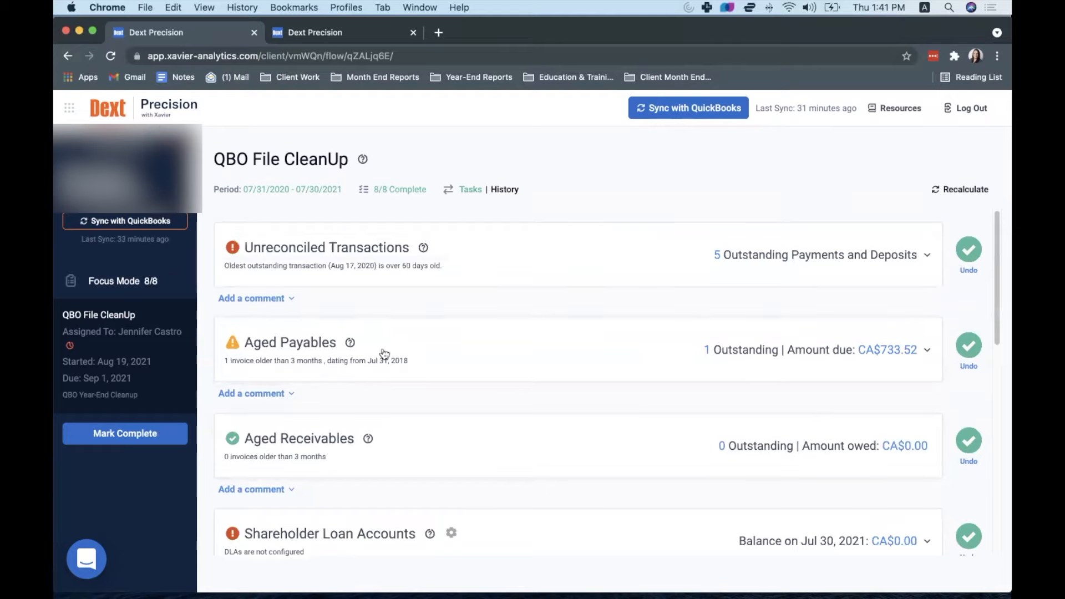
click(157, 434)
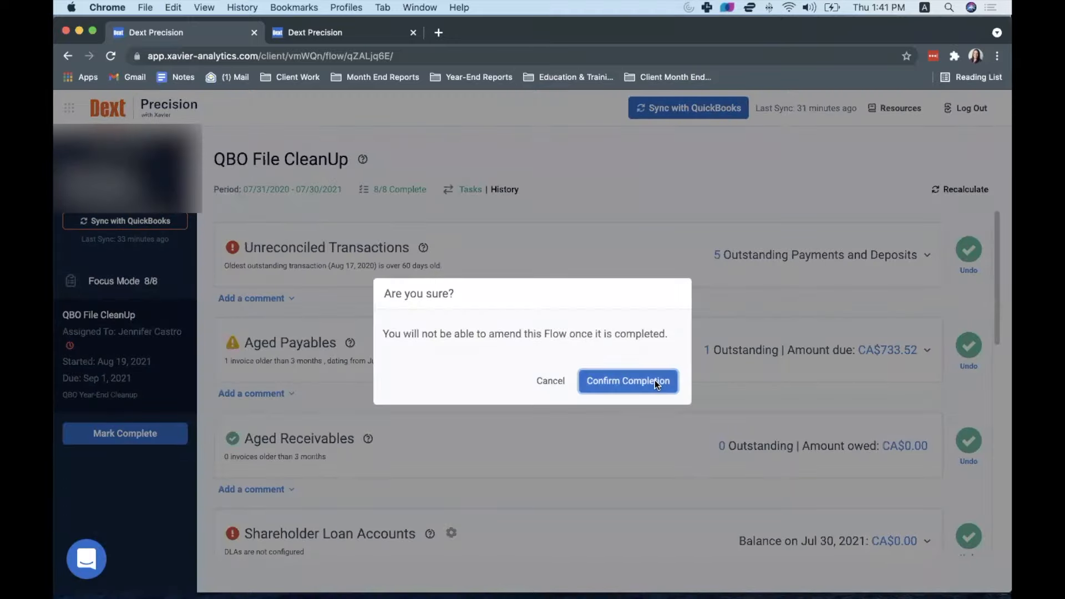
click(655, 380)
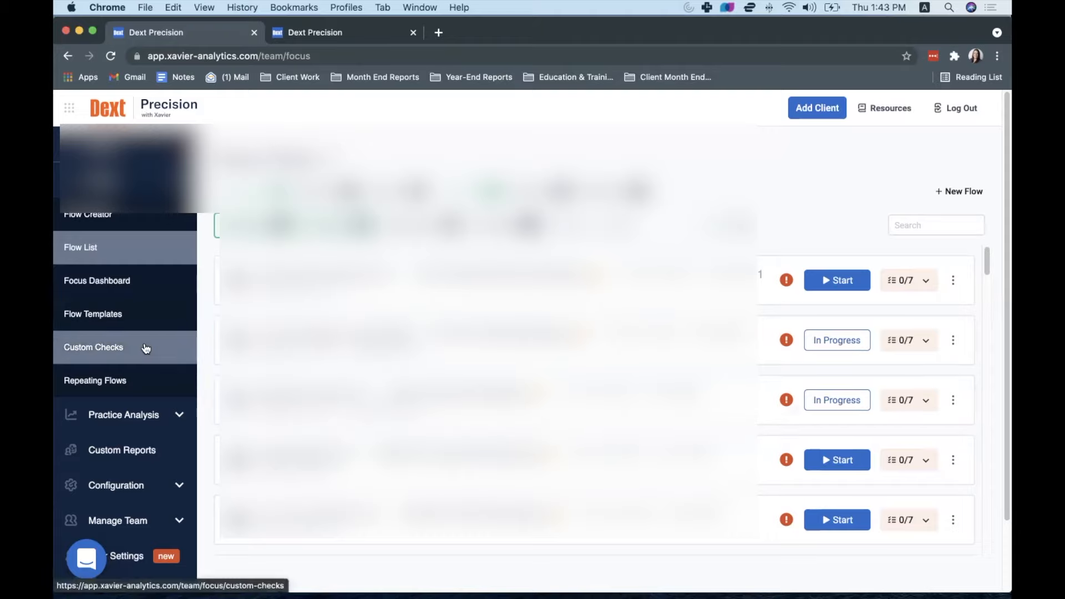
Step: Start a new custom check in the Custom Checks list and name it "Run P&L Detail Report In QuickBooks"
click(107, 348)
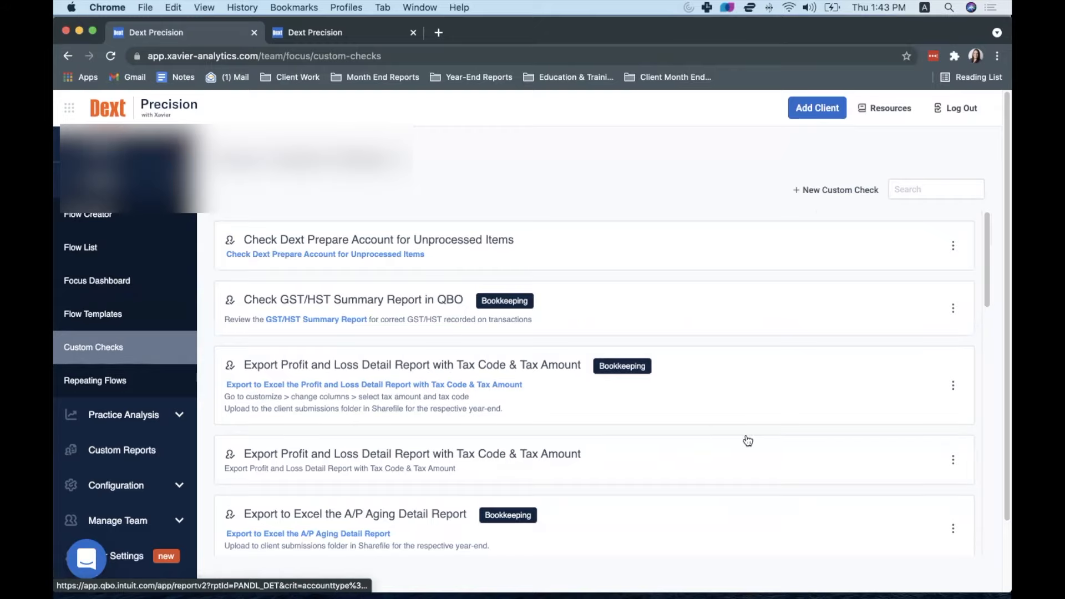
click(838, 190)
click(465, 283)
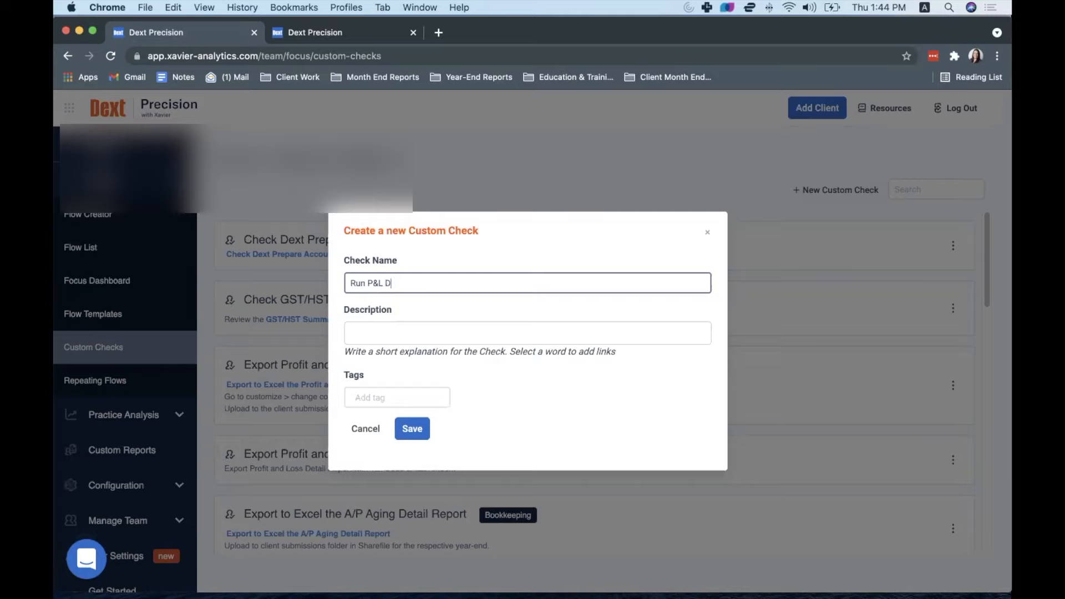
key(BackSpace)
text(epo)
key(BackSpace)
text(In QUi)
key(BackSpace)
key(BackSpace)
text(uic)
Step: Copy the check name into the description so it reads "Run P&L Detail Report In QuickBooks"
key(super+a)
right_click(438, 283)
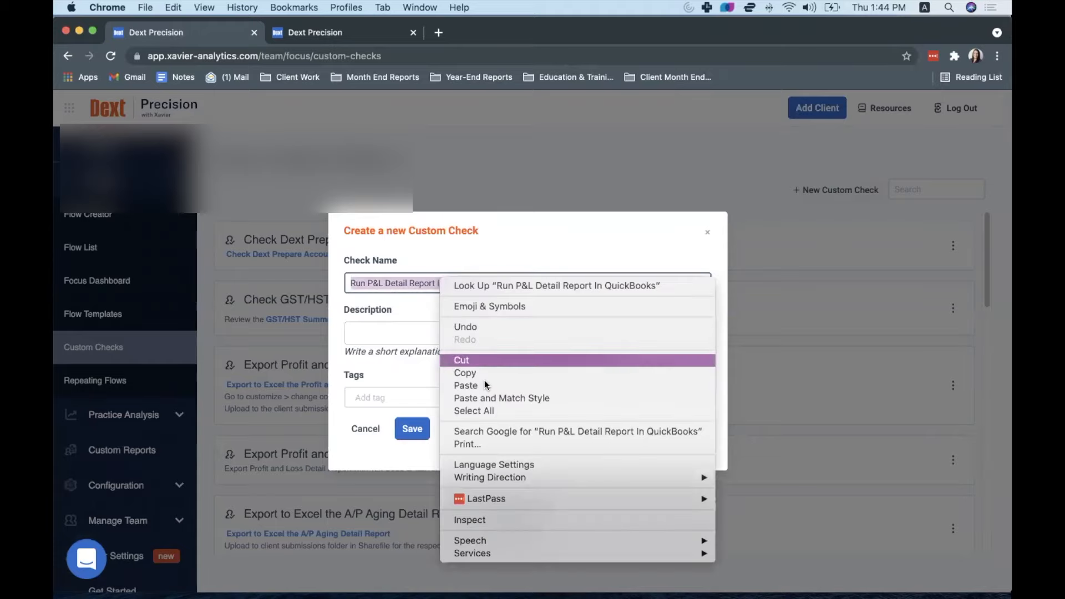
click(530, 361)
key(super+v)
click(390, 326)
key(super+v)
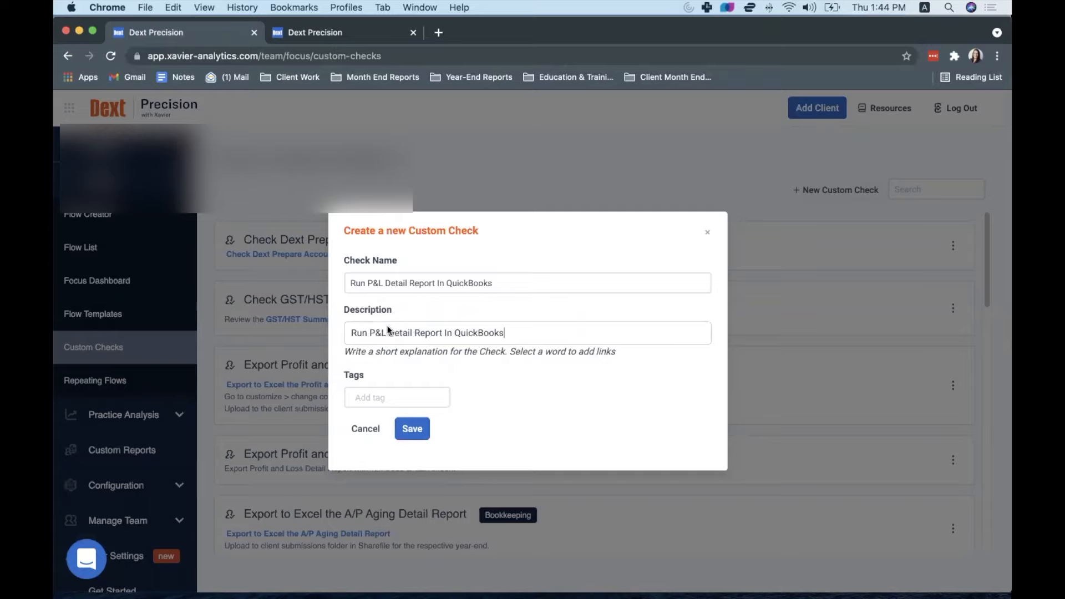
Step: Link the whole description text to the copied URL of the QuickBooks Profit and Loss Detail report
drag(516, 334, 352, 333)
click(427, 312)
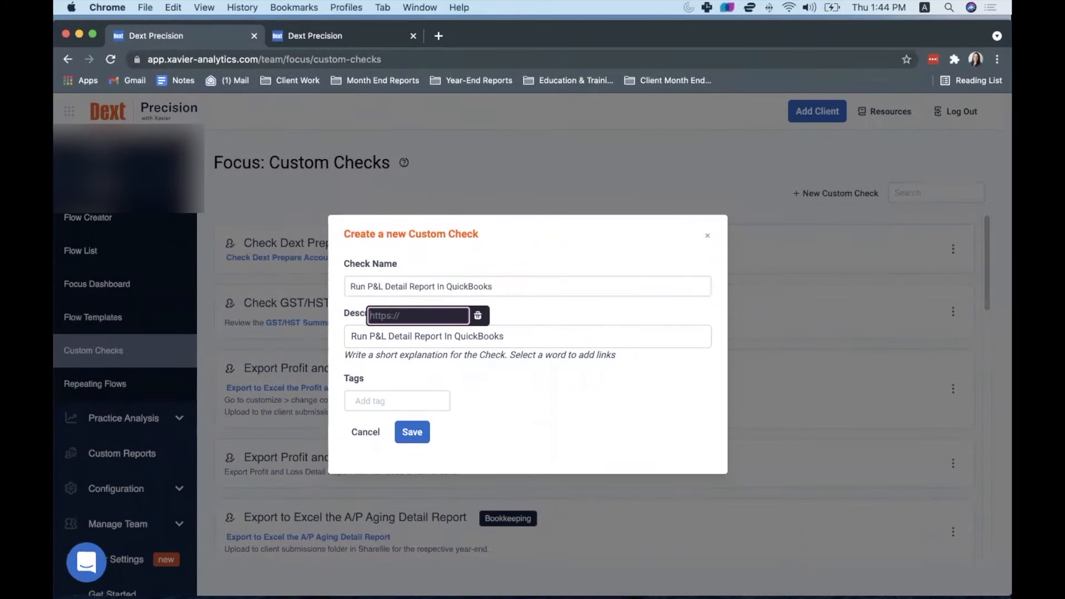
key(super+v)
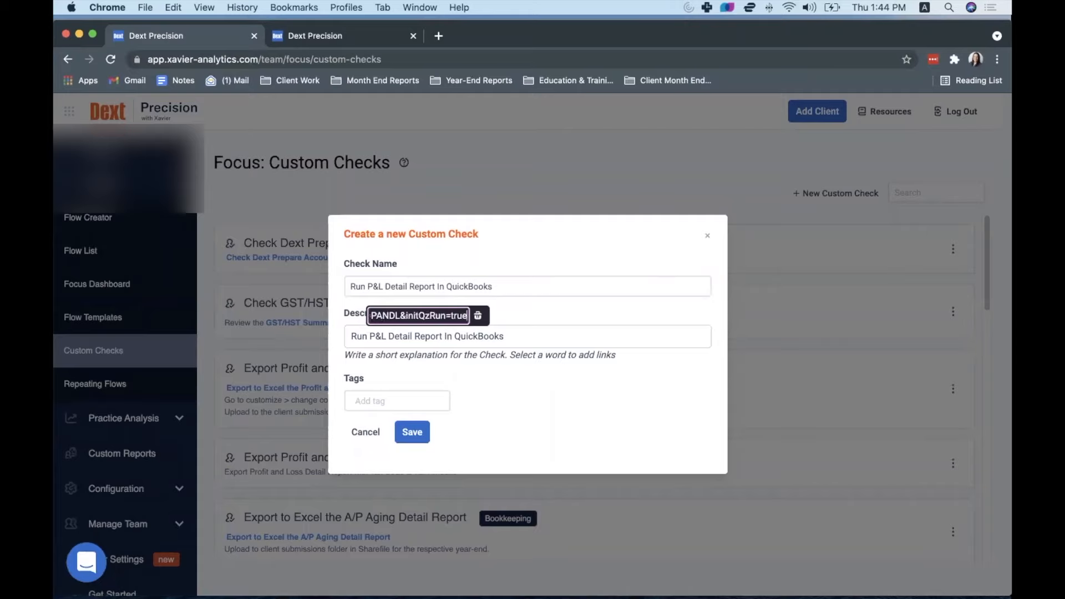
click(492, 81)
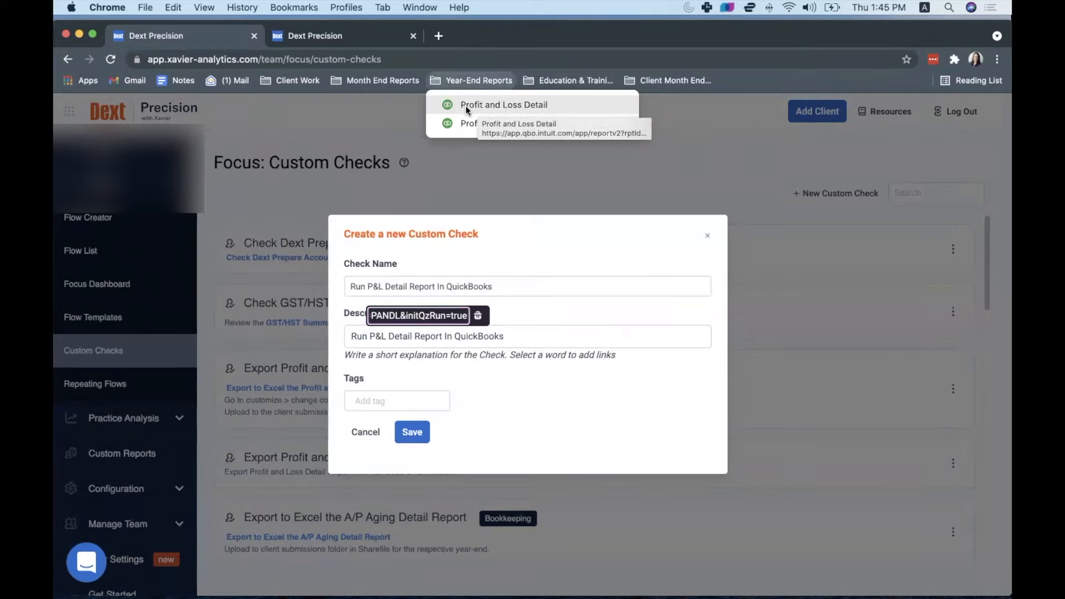
click(457, 315)
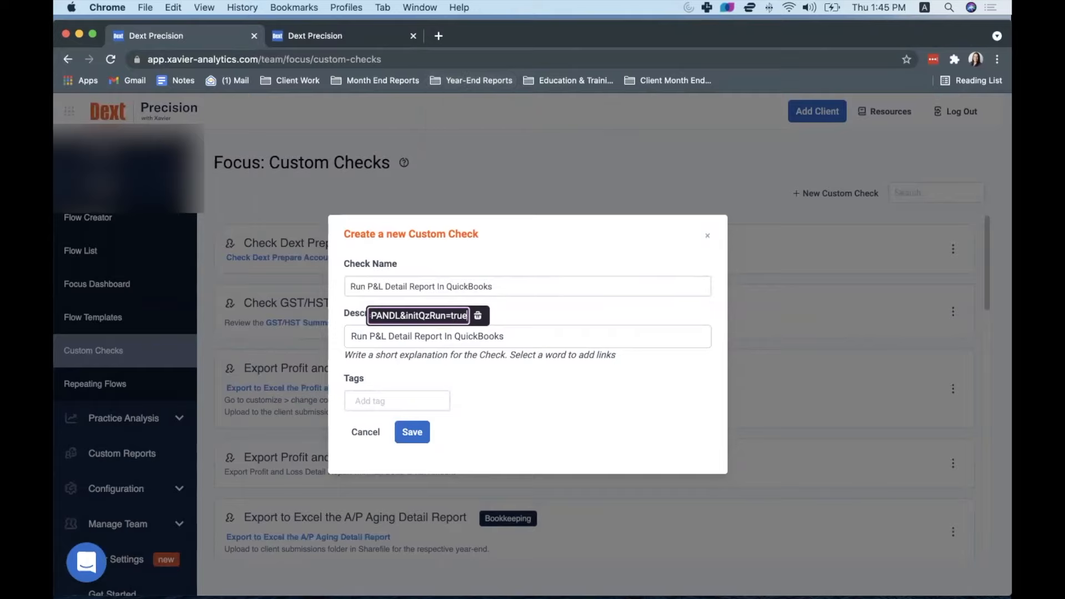
key(Return)
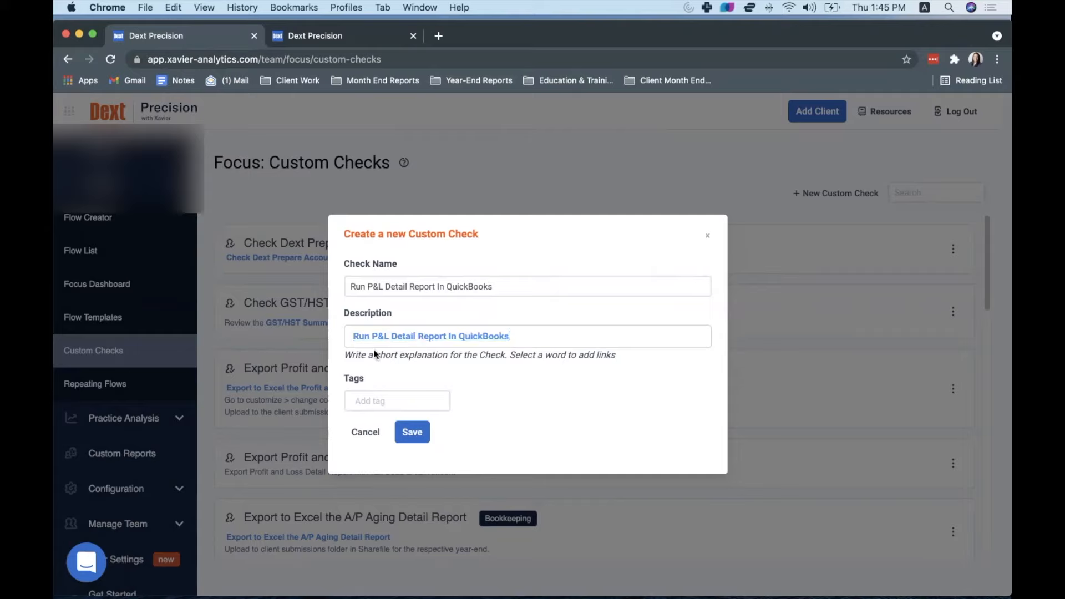
Step: Tag the custom check as Bookkeeping and save it
click(386, 399)
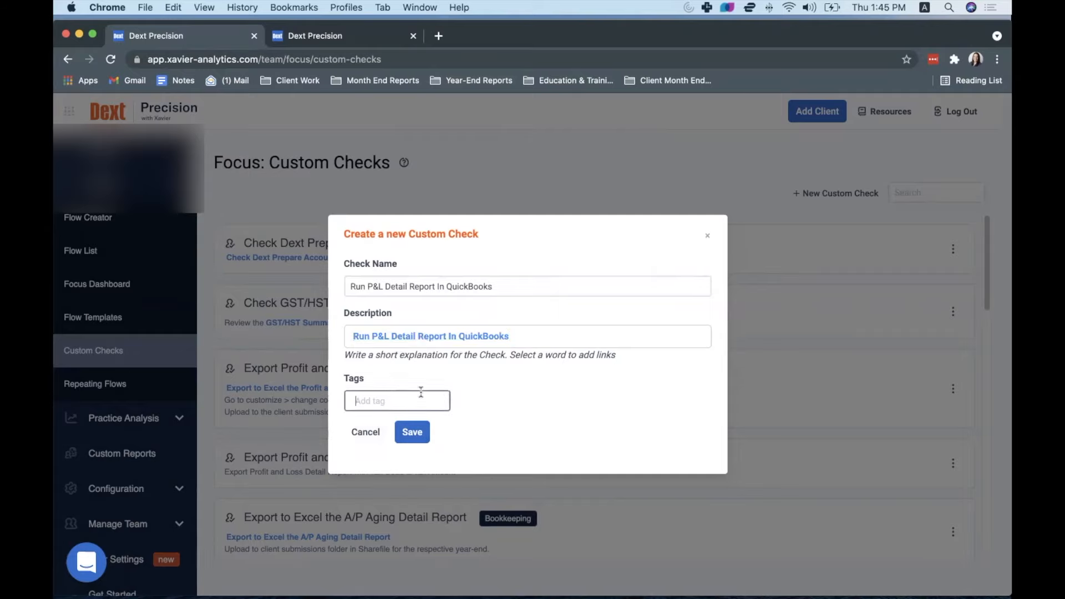
scroll(405, 311, down, 3)
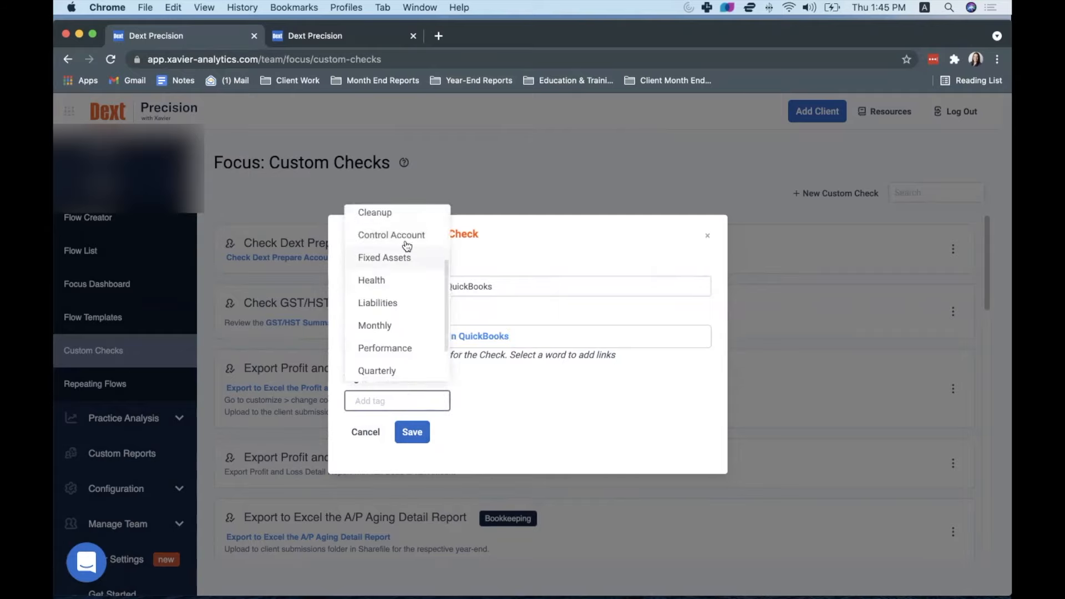
scroll(407, 260, up, 3)
scroll(397, 289, down, 5)
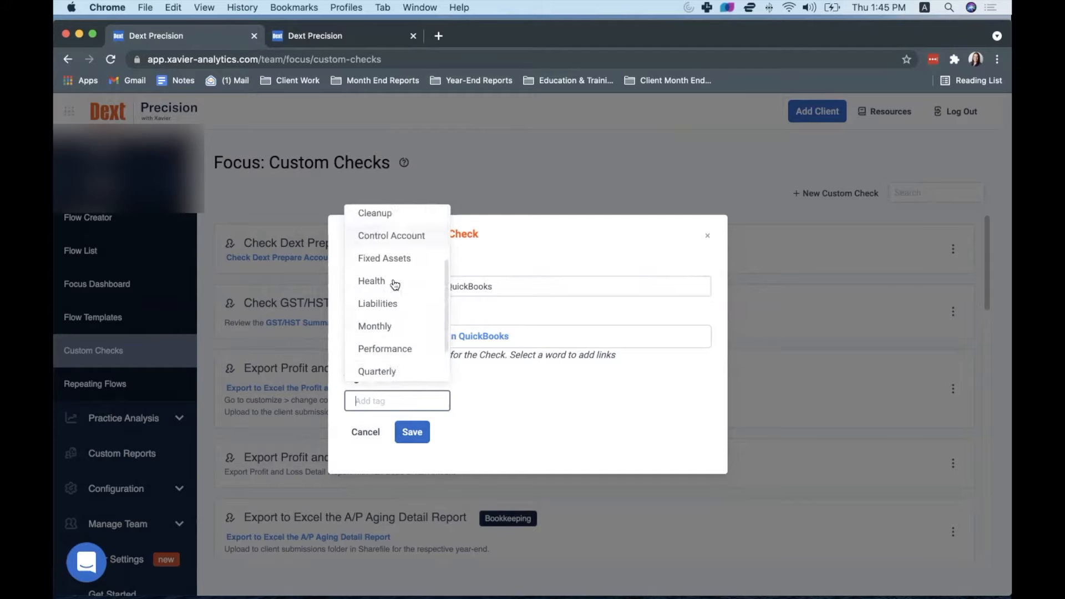
scroll(405, 322, up, 5)
click(404, 285)
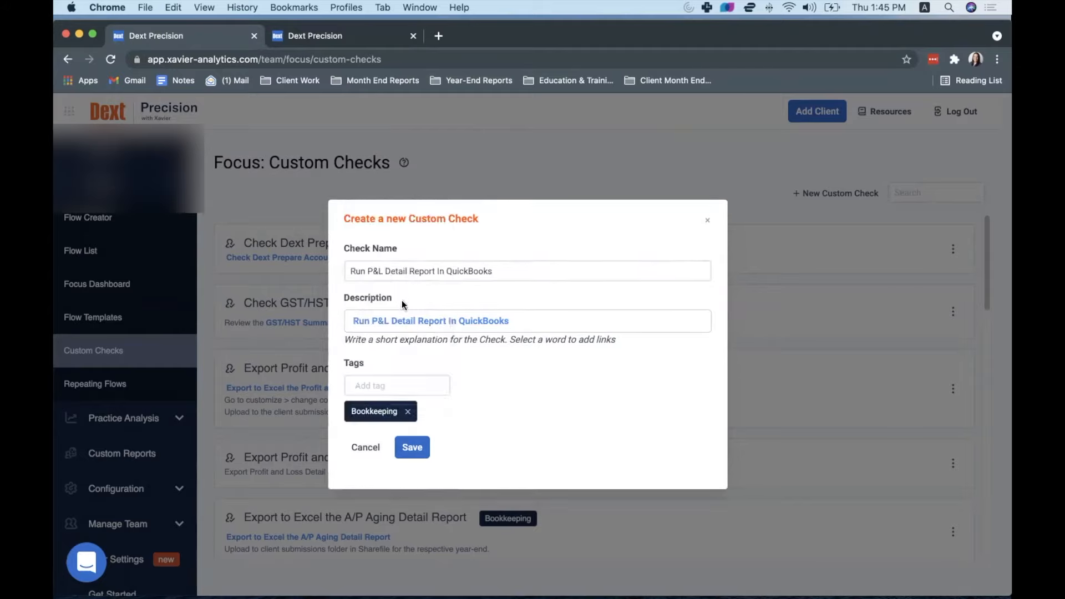
click(416, 447)
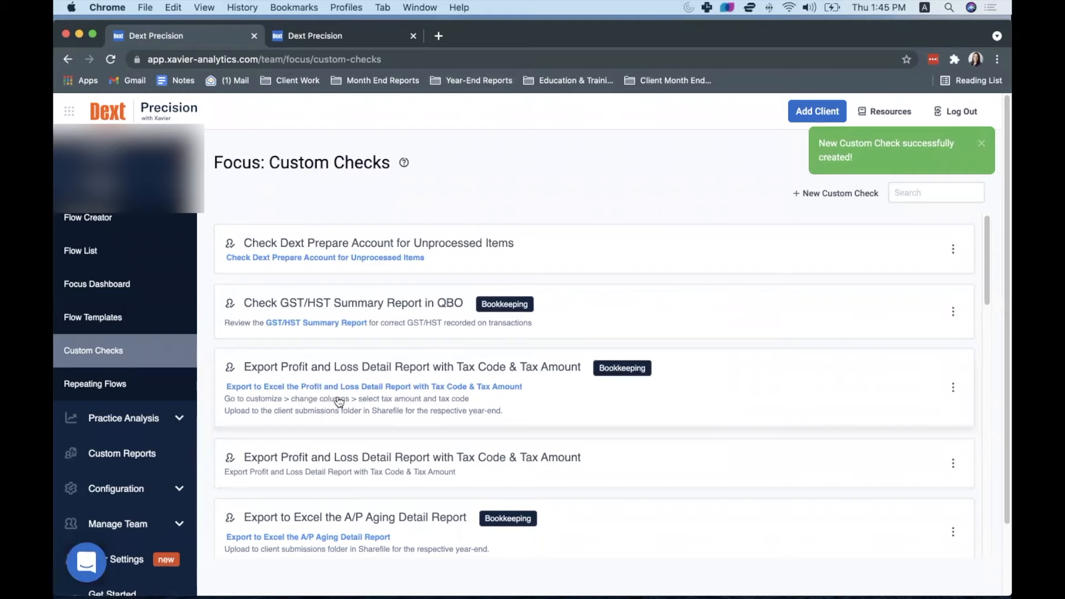
Step: Open the link of the "Check Dext Prepare Account for Unprocessed Items" check in a new browser tab
right_click(365, 256)
click(419, 265)
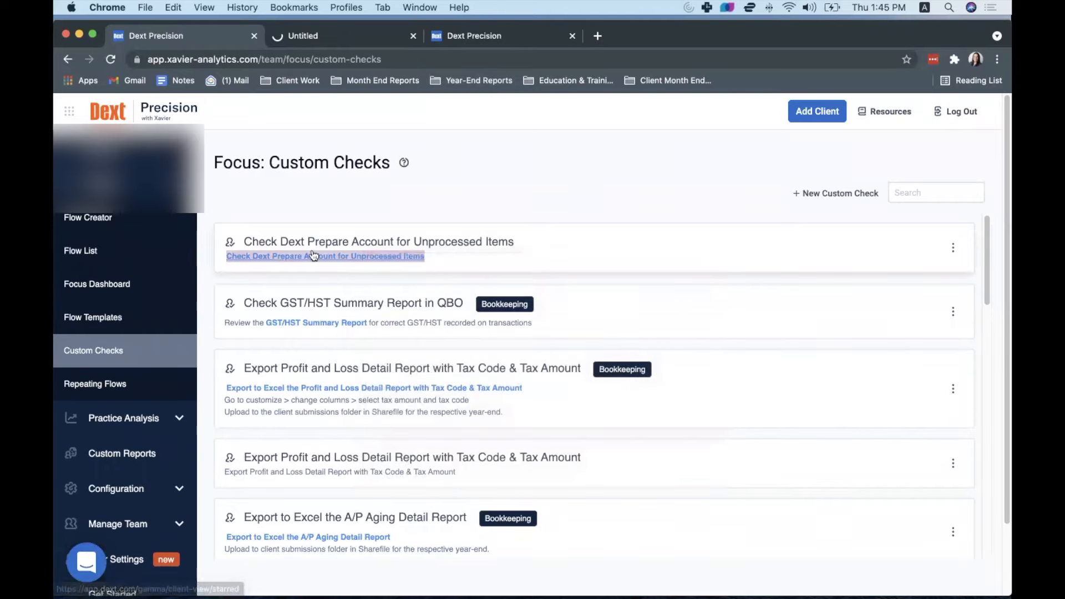
drag(829, 28, 864, 26)
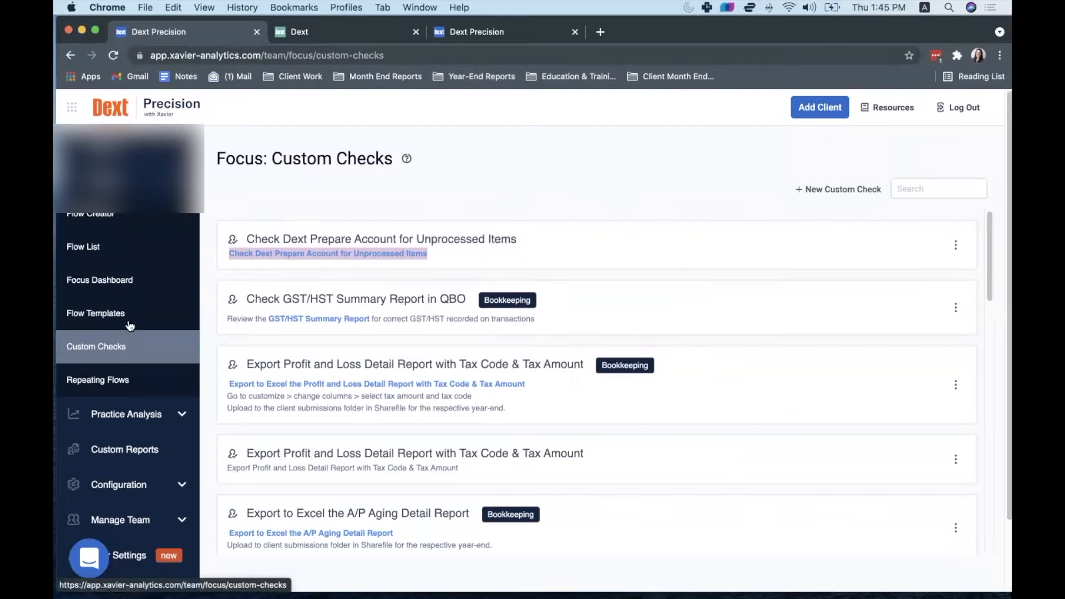
Step: Create a repeating flow from the Monthly Bookkeeping Review template, name it "Monthly Bookkeeping Review" and continue to its dates
click(104, 215)
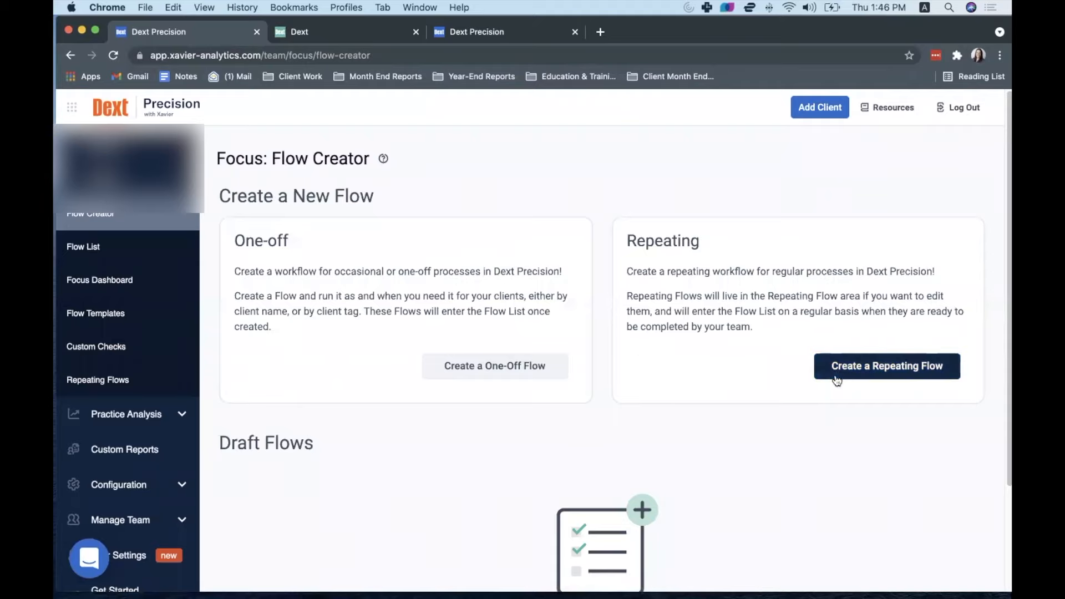
click(879, 366)
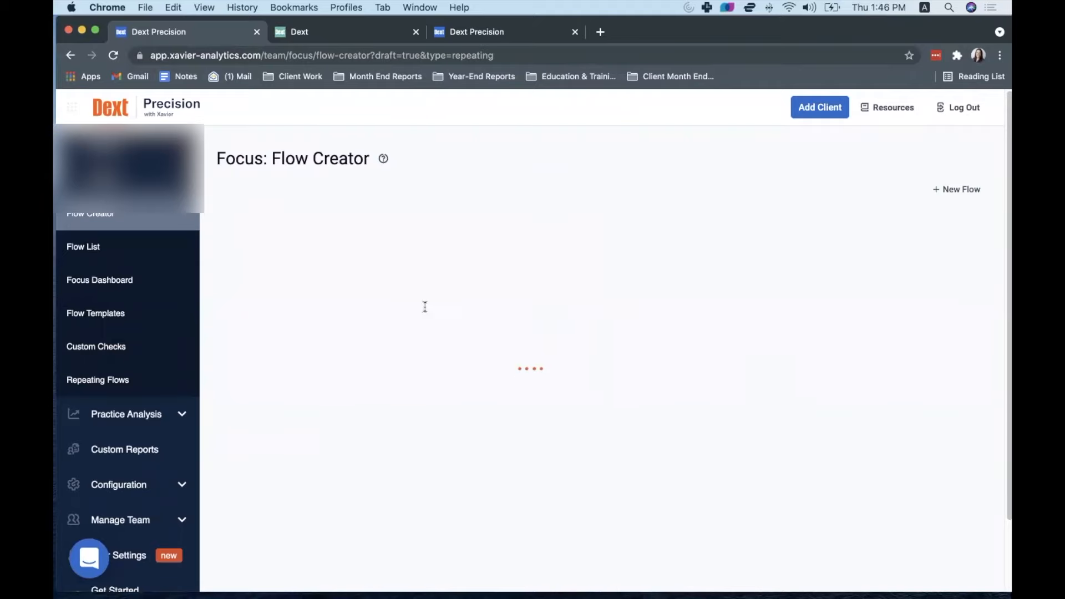
click(312, 328)
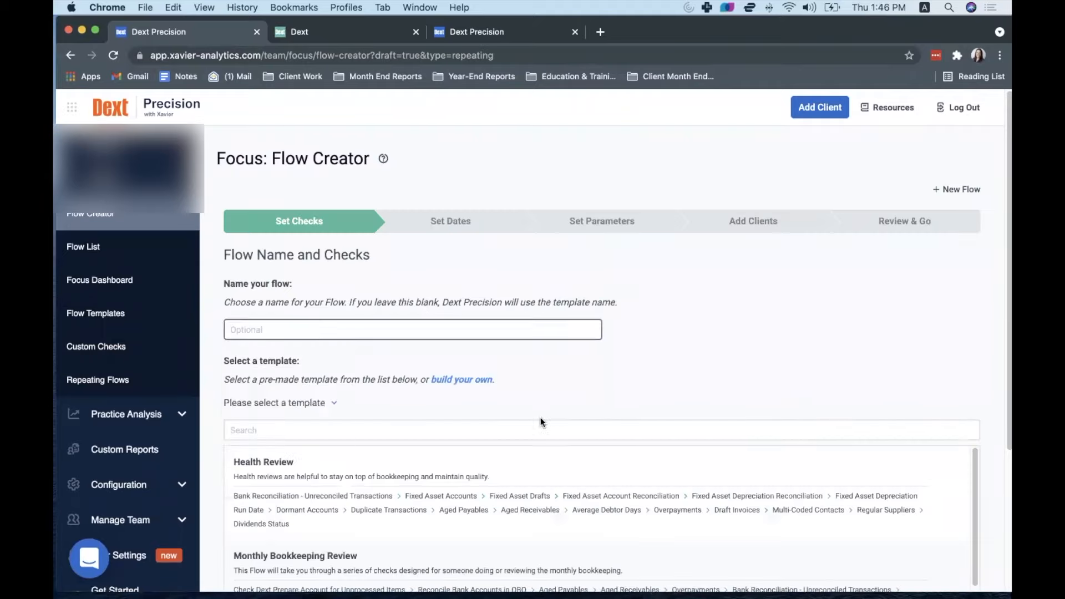
scroll(336, 507, down, 5)
scroll(337, 508, up, 3)
click(340, 533)
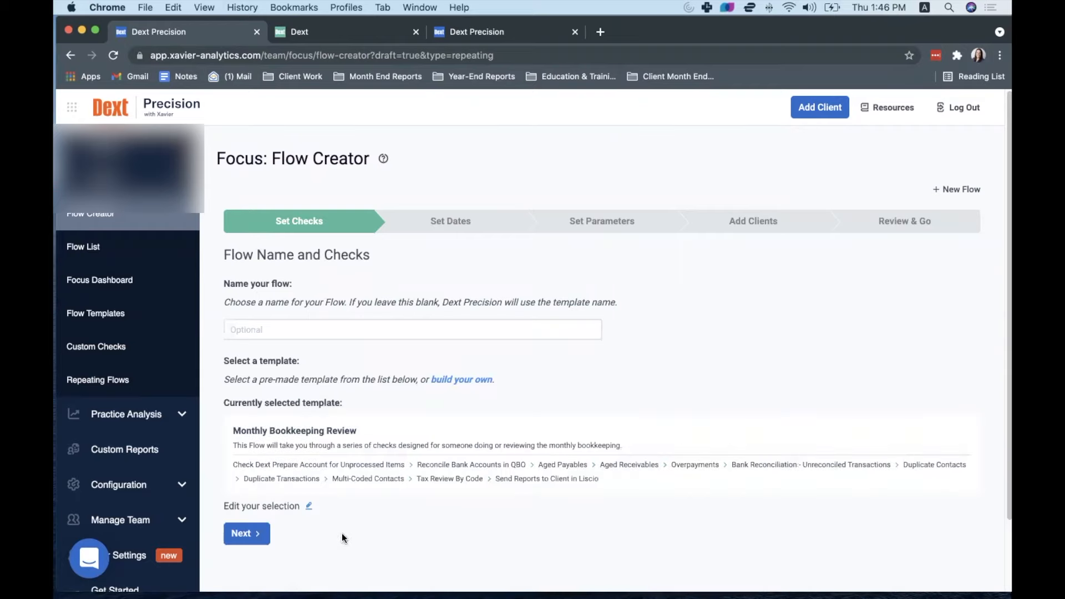
click(313, 332)
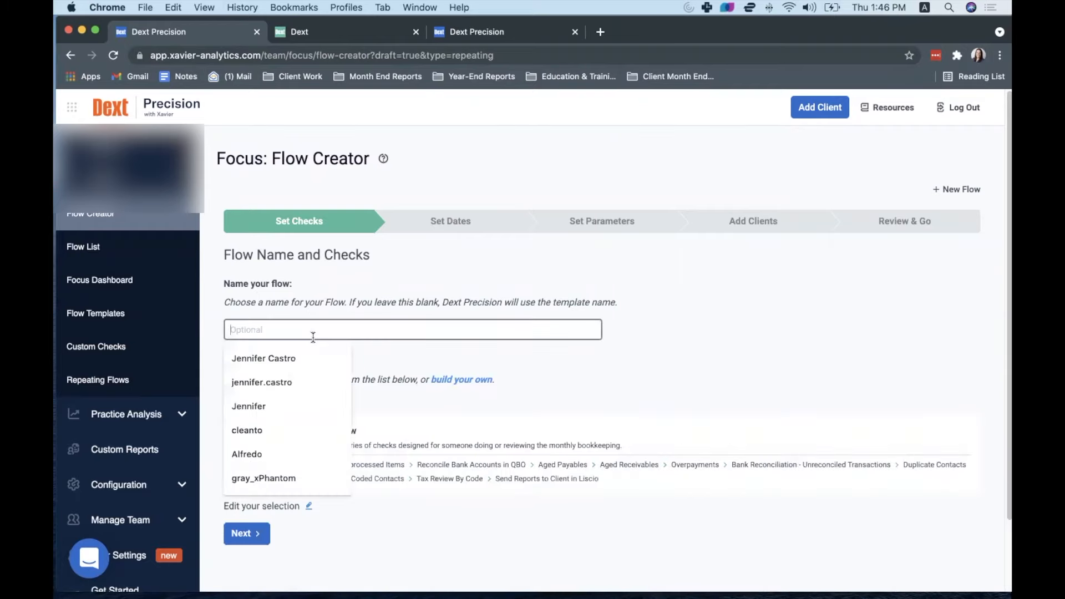
text(Monthly Bookkeeping Review)
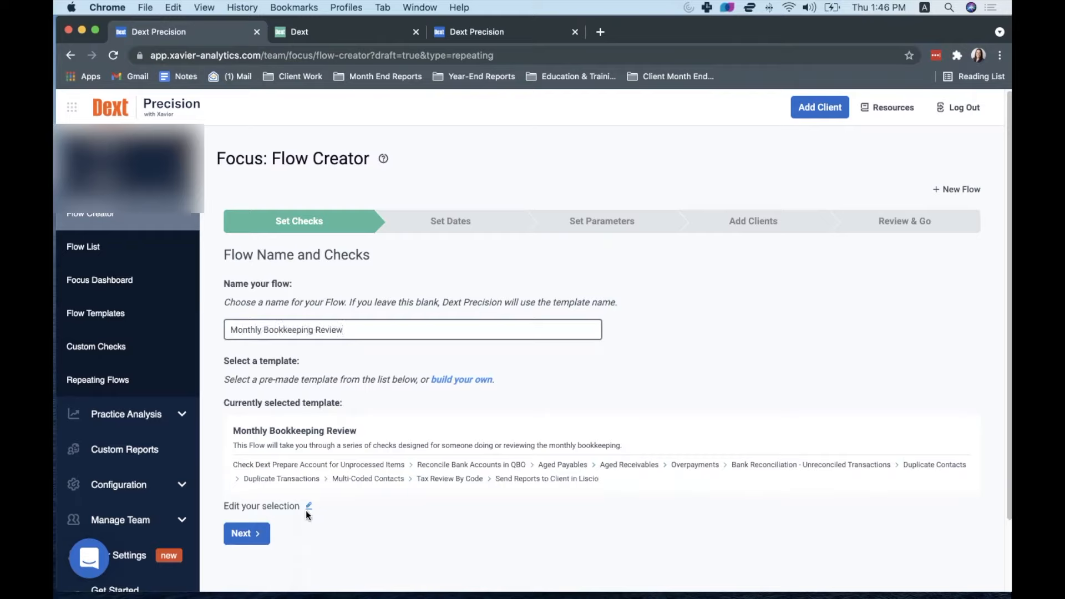
click(250, 535)
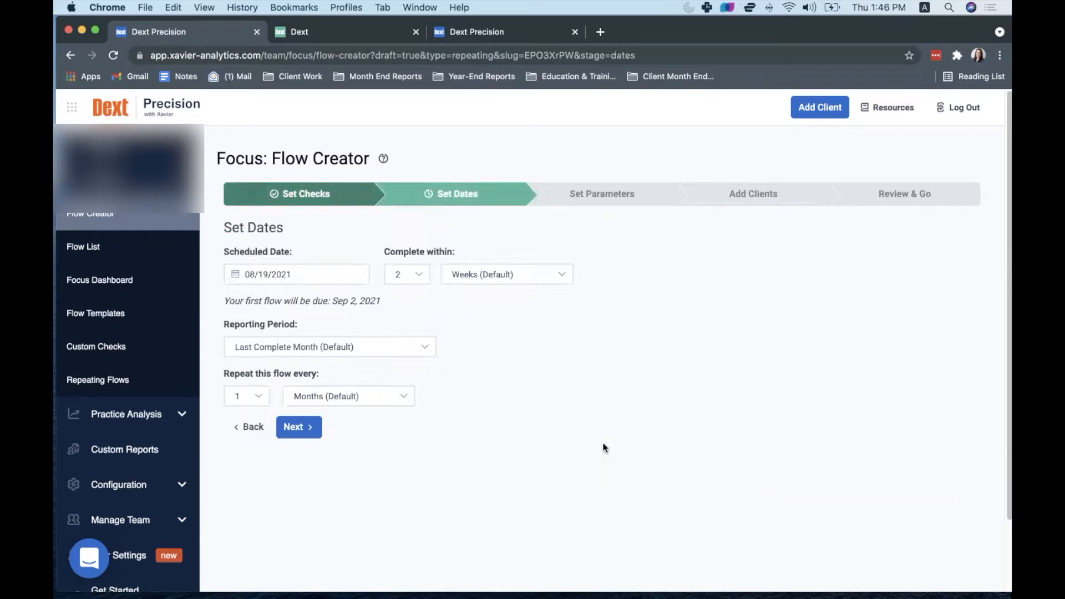
Step: Schedule the flow for 08/19/2021, completed within 1 day, with Last Complete Month as reporting period, repeating every month, and continue to the parameters
click(323, 271)
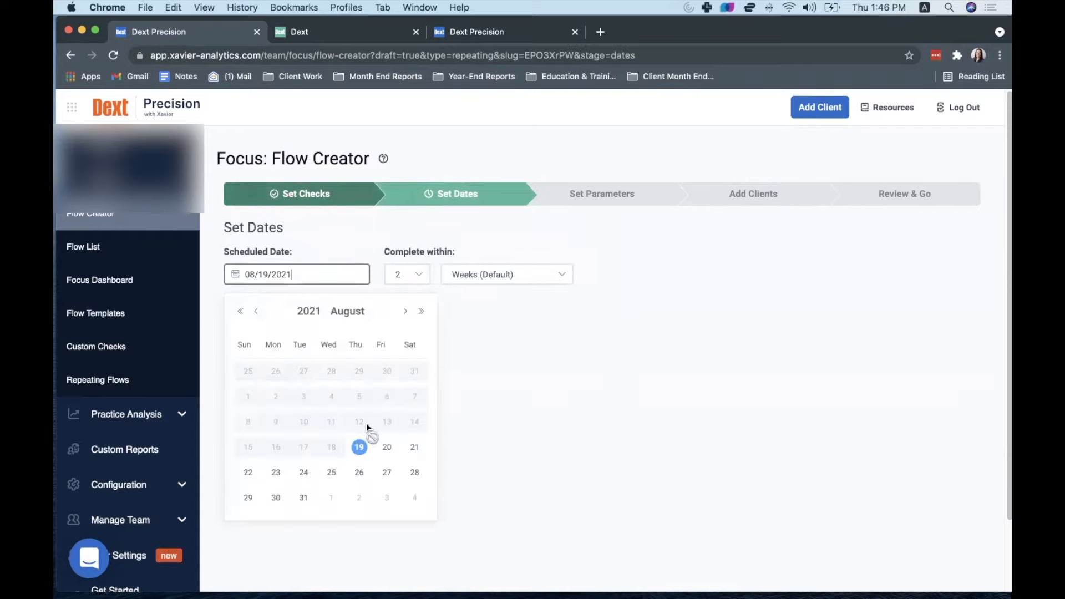
click(360, 448)
click(416, 277)
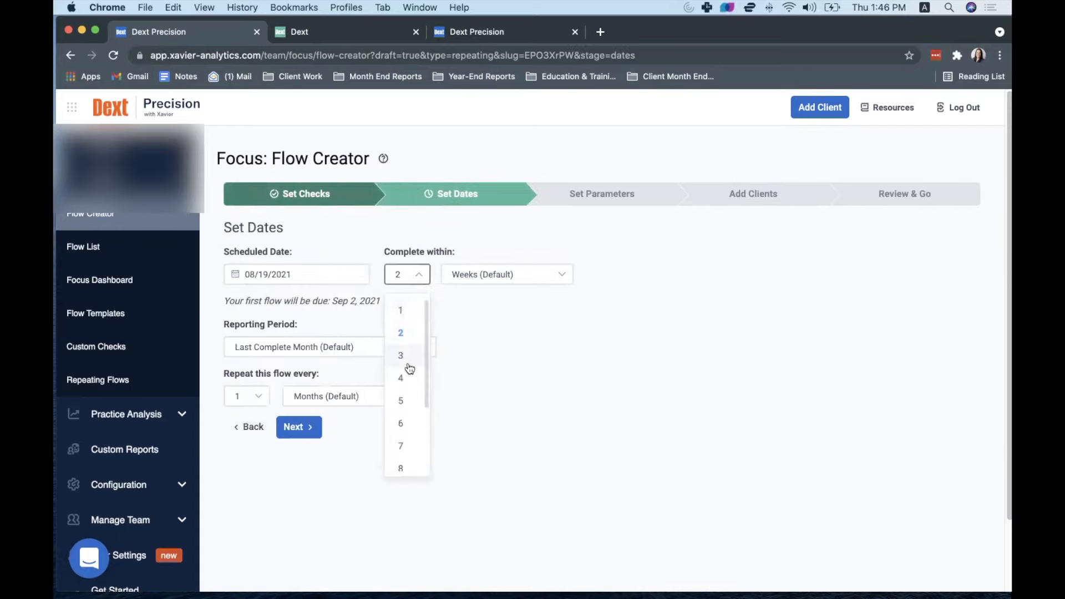
click(411, 311)
click(514, 277)
click(465, 310)
click(345, 348)
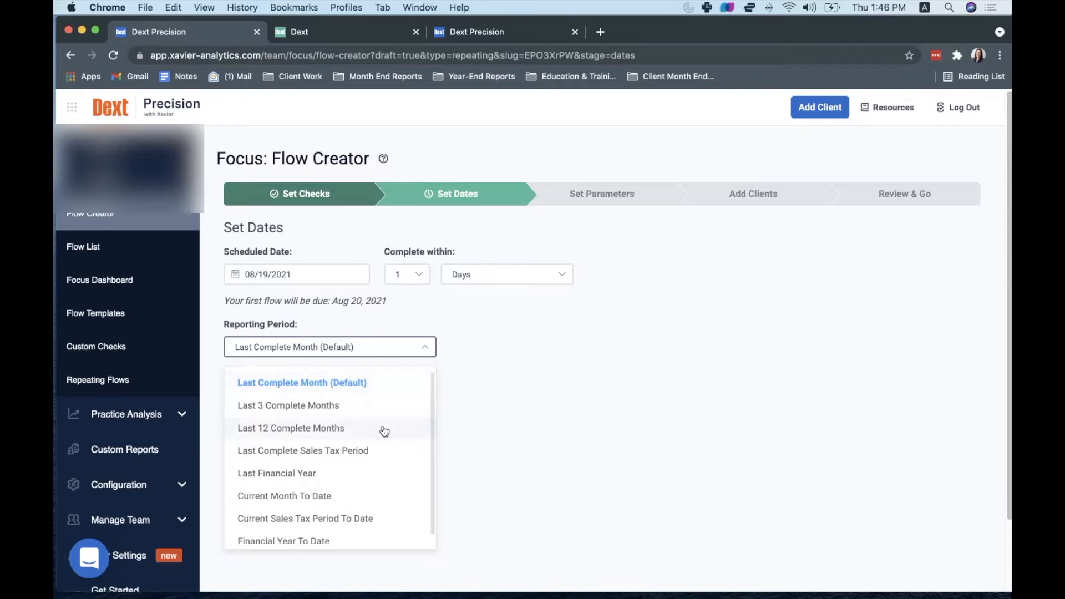
click(371, 387)
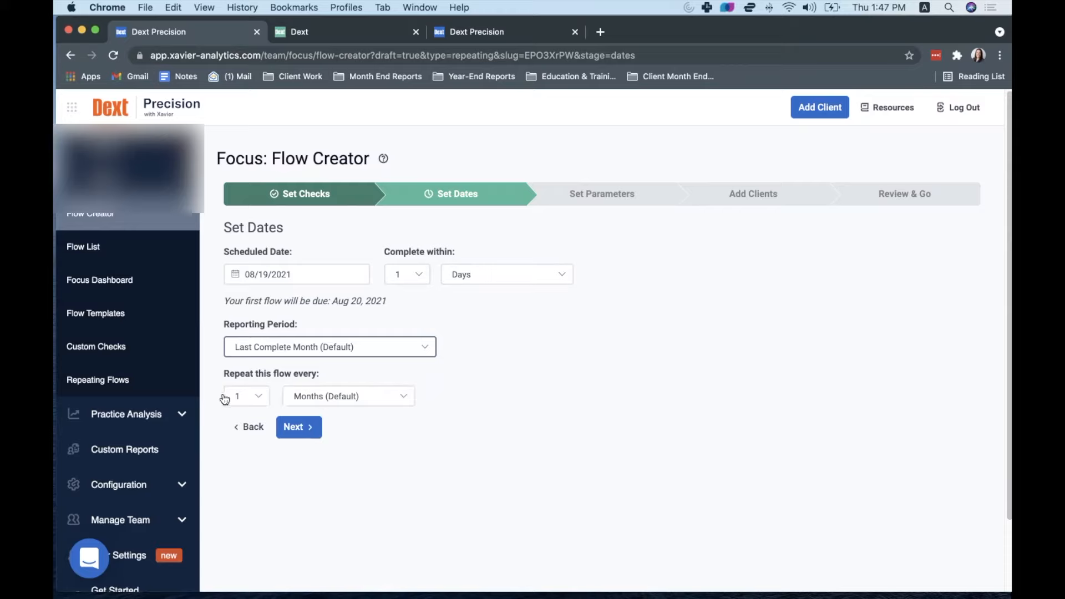
click(299, 432)
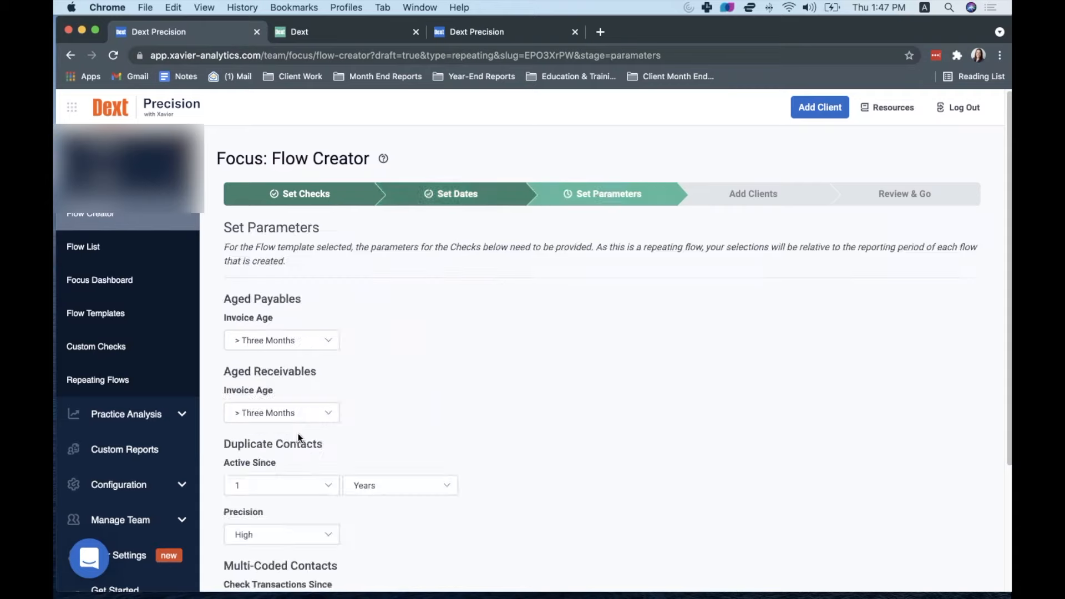
Step: Accept the default check parameters and add Geminai Inc. as the flow's client
scroll(328, 484, down, 2)
scroll(328, 484, down, 2)
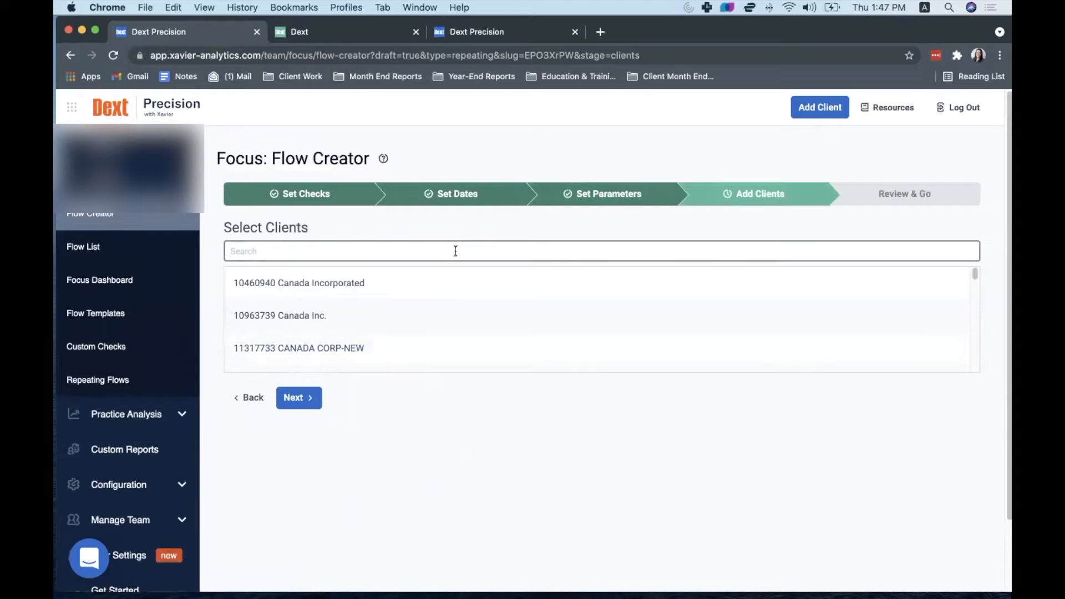
text(Gem)
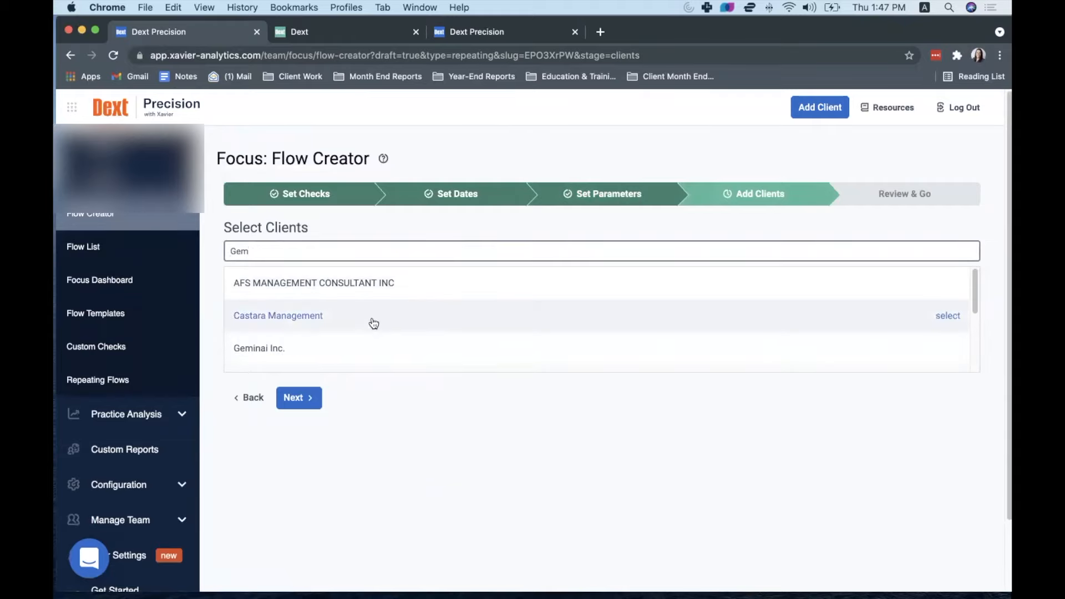
click(334, 345)
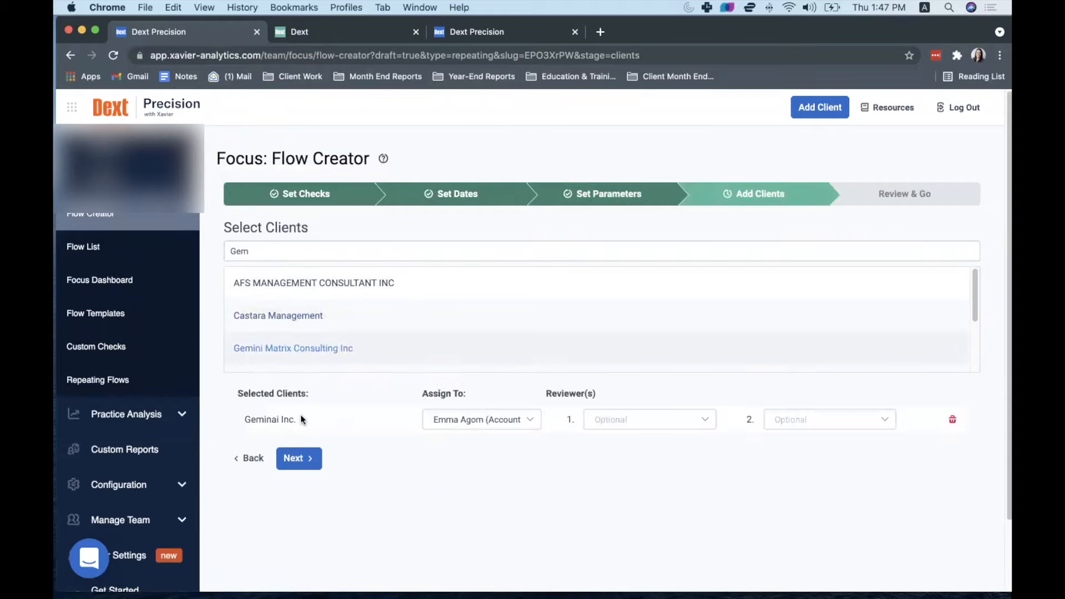
Step: Keep the default assignee for Geminai Inc., set Account Manager 2 as first reviewer, and review and create the flow
click(469, 422)
click(482, 302)
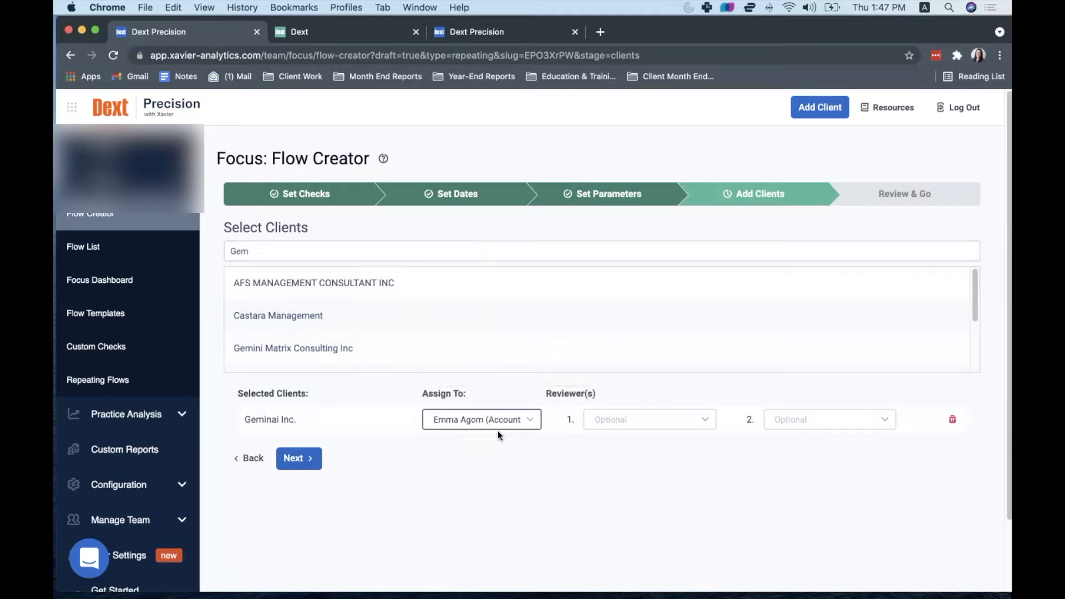
click(670, 424)
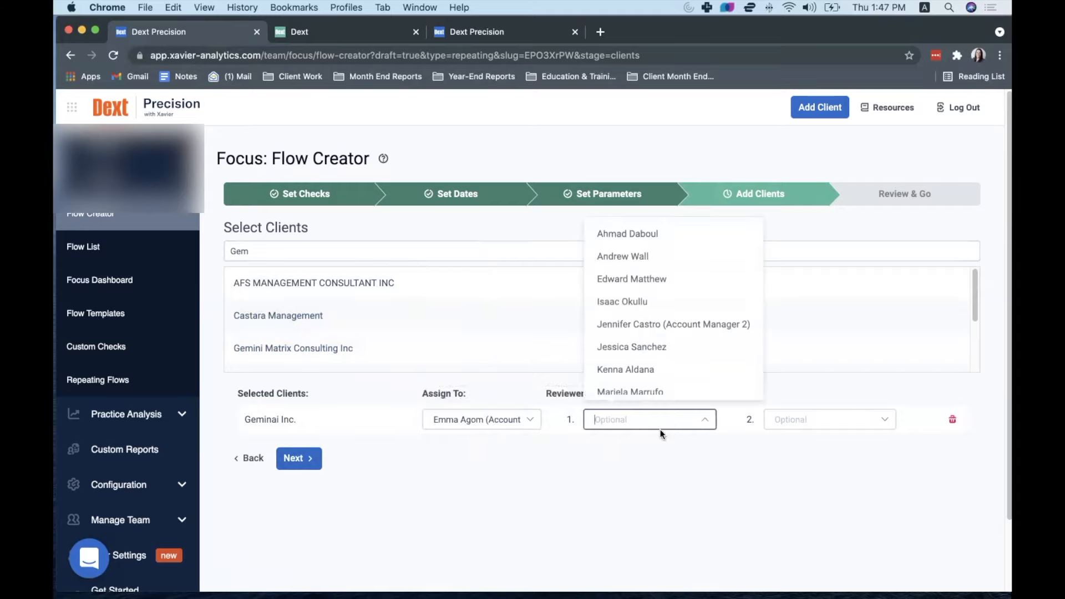
click(684, 331)
click(299, 456)
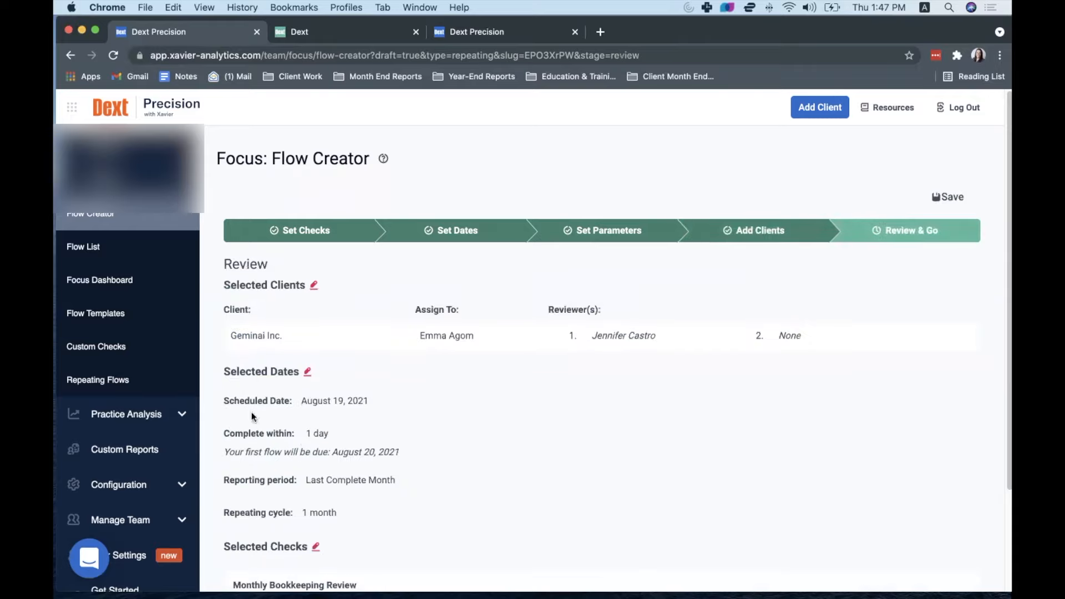
scroll(402, 454, down, 3)
click(300, 549)
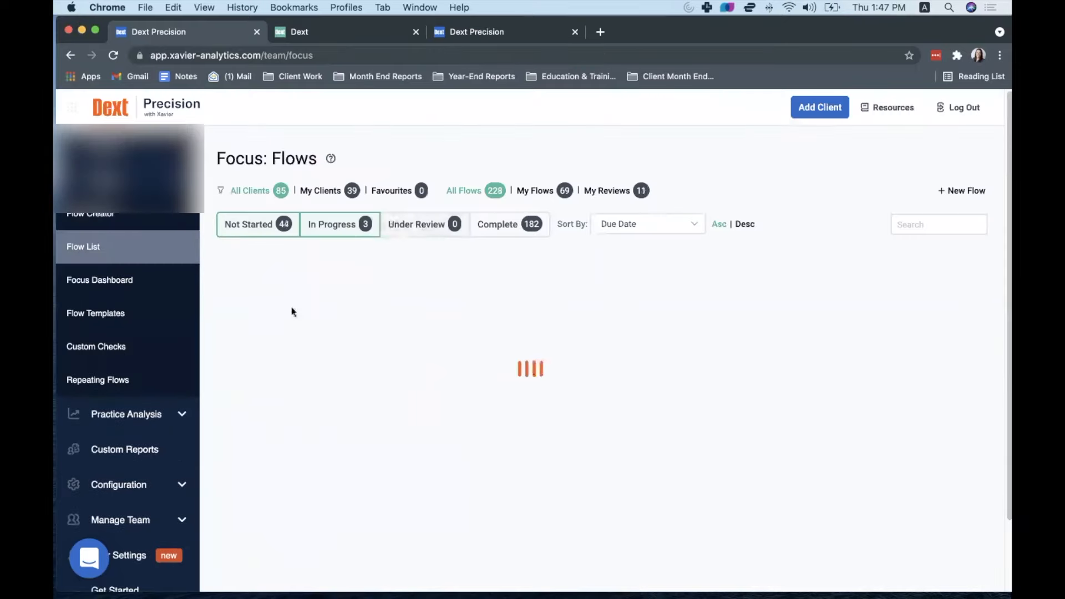
Step: Open the list of repeating flows and expand the checks of the first Friday Bookkeeping flow
click(98, 382)
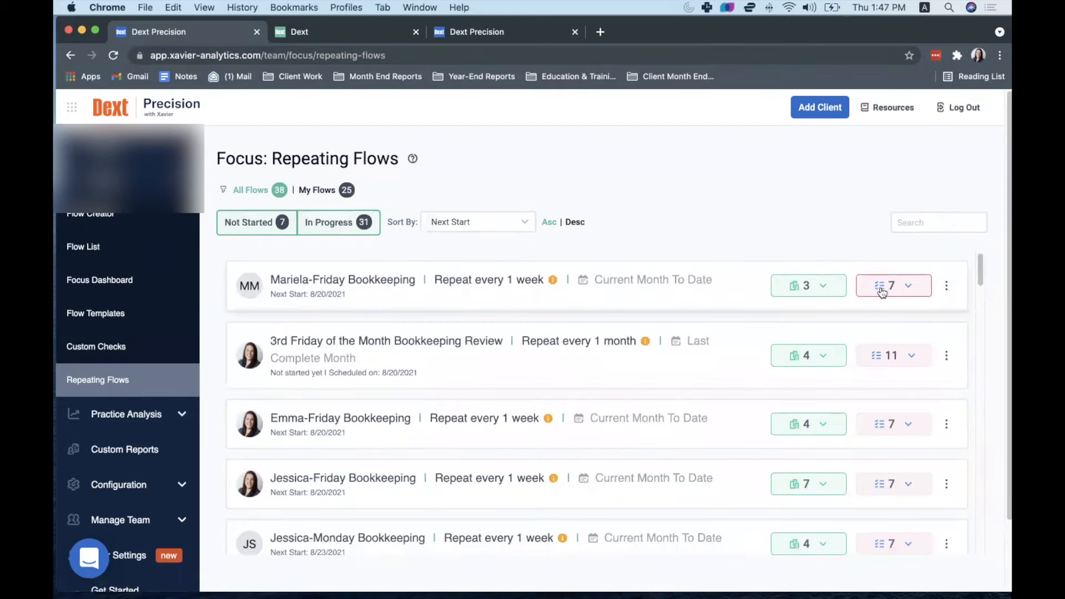
click(908, 287)
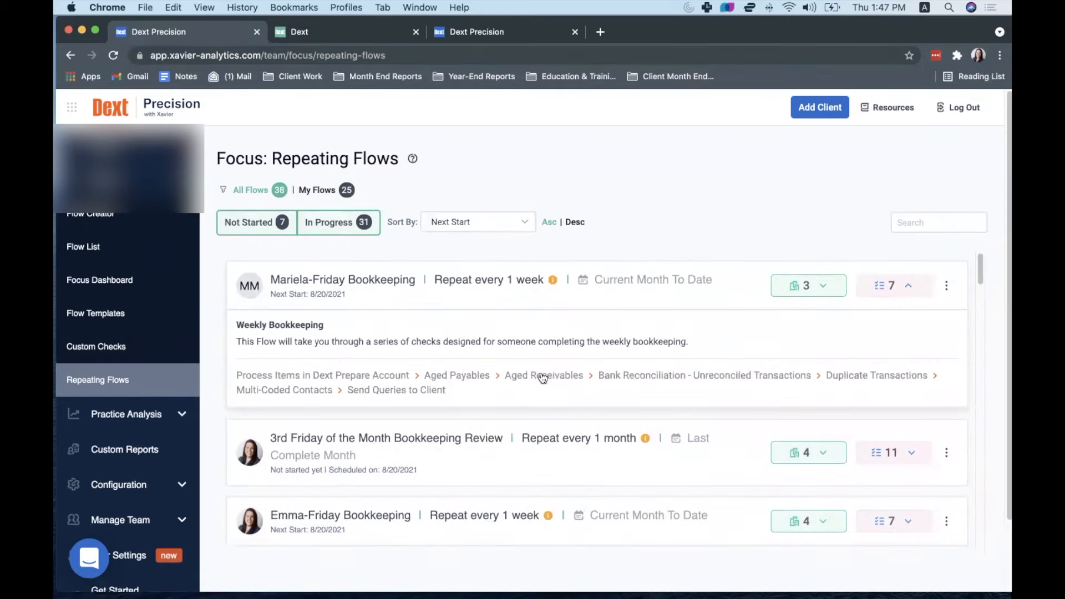
Step: Expand the clients of the first Friday Bookkeeping flow, open its options, and look through the other repeating flows
click(823, 286)
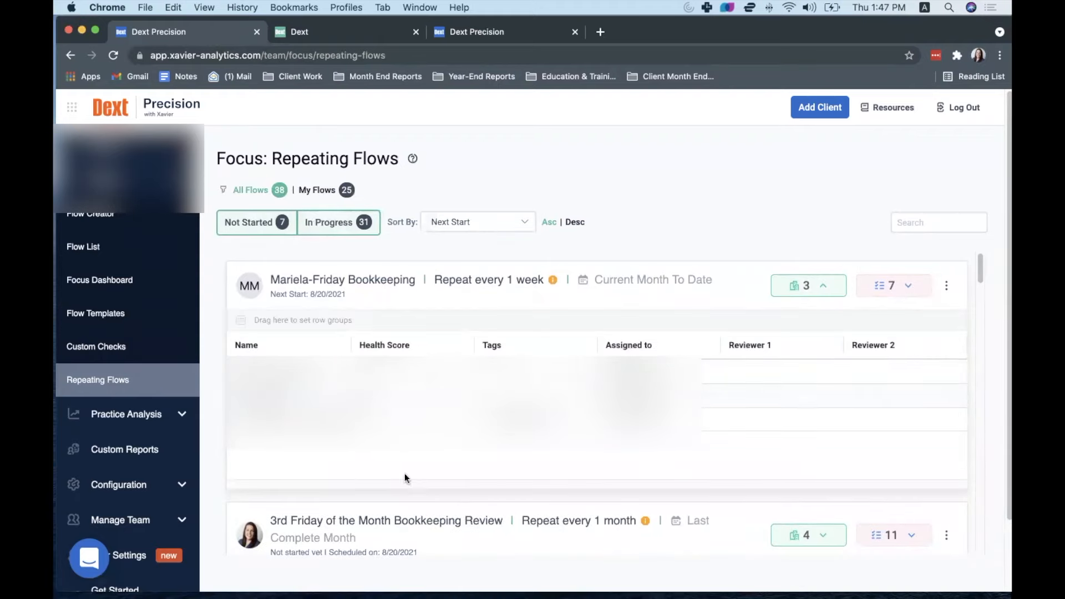
click(946, 286)
scroll(421, 450, down, 20)
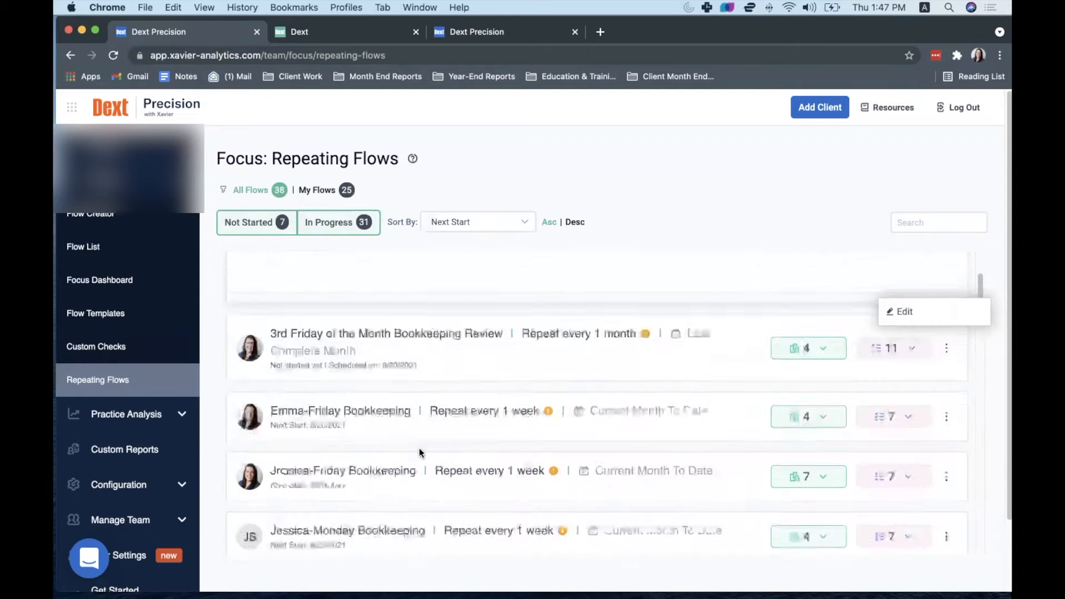
scroll(733, 500, down, 3)
scroll(732, 425, up, 12)
Step: Open the flow list and look through the not started and in-progress flows with their periods
click(166, 333)
click(155, 302)
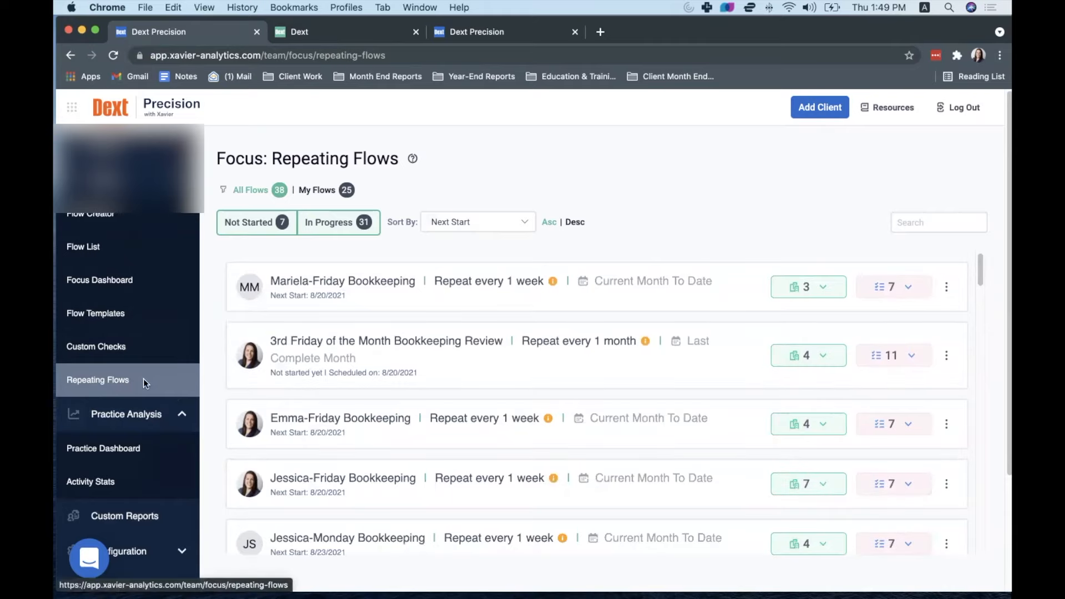
click(91, 248)
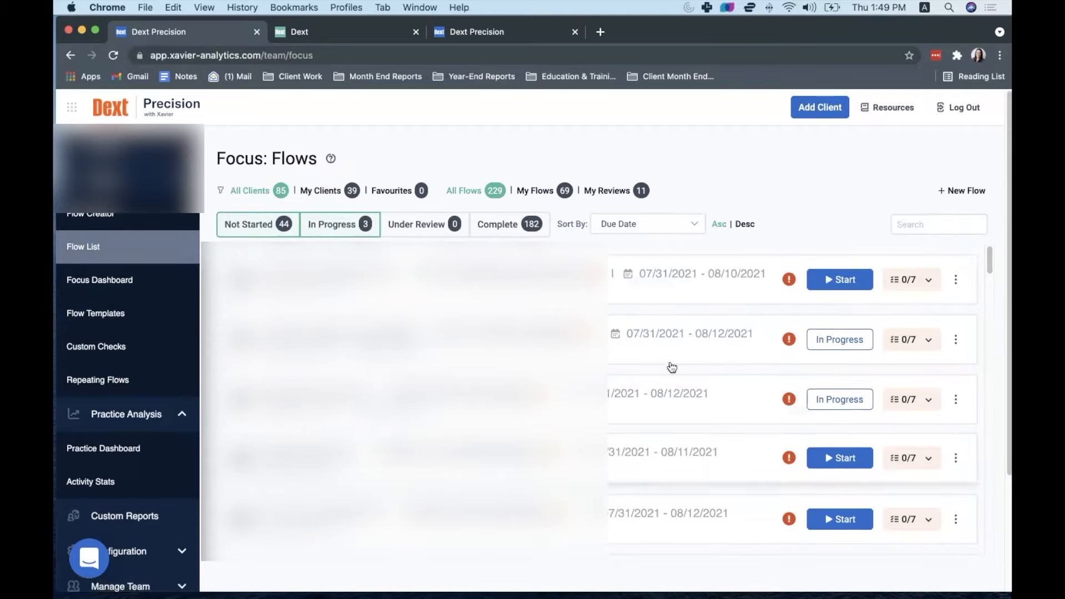
scroll(673, 534, down, 5)
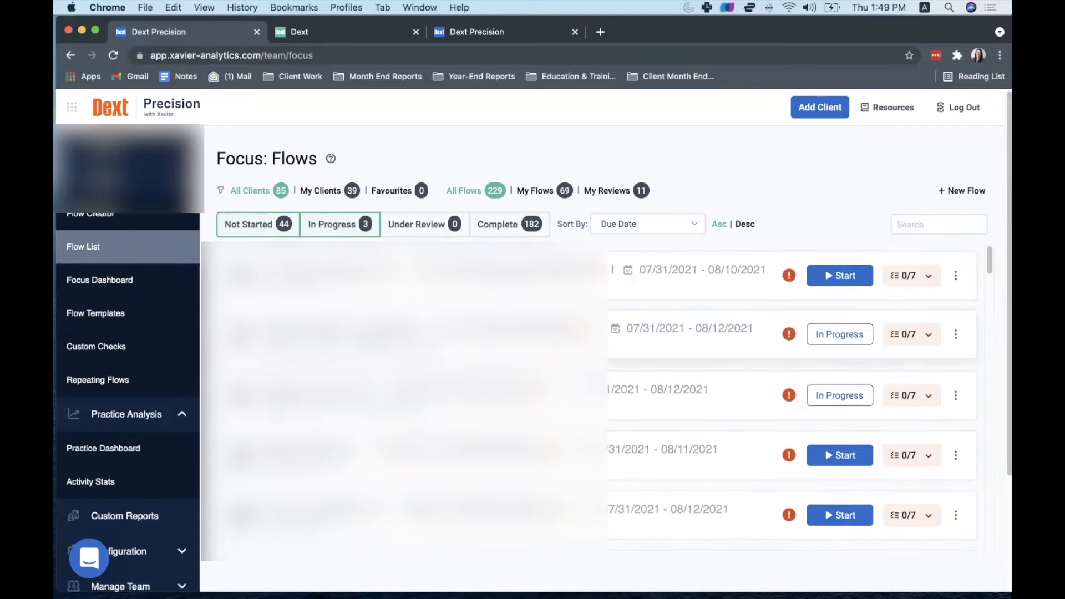
scroll(596, 399, up, 5)
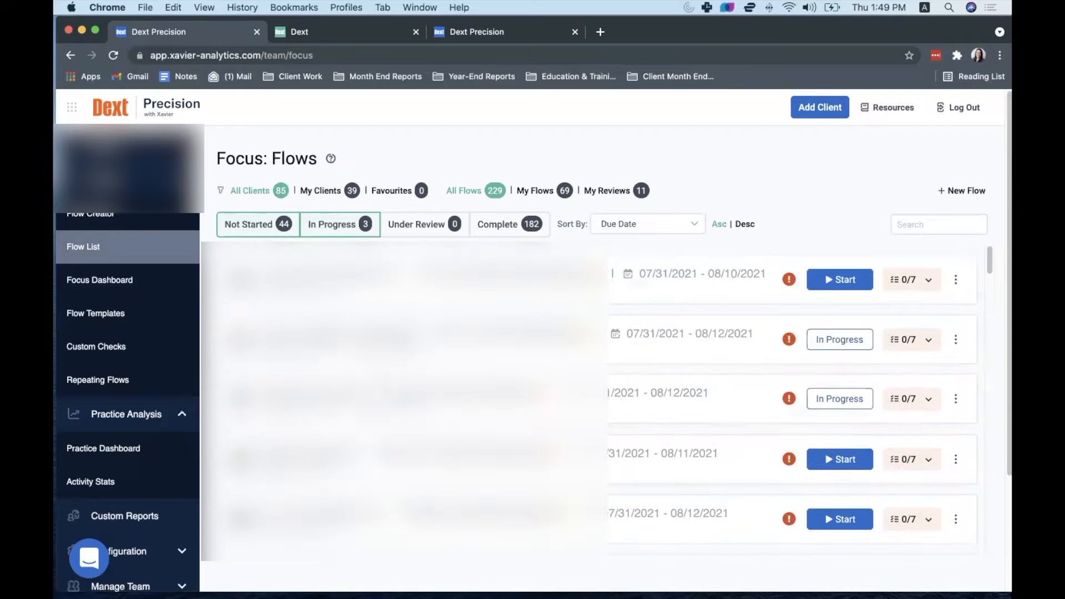
scroll(768, 551, down, 5)
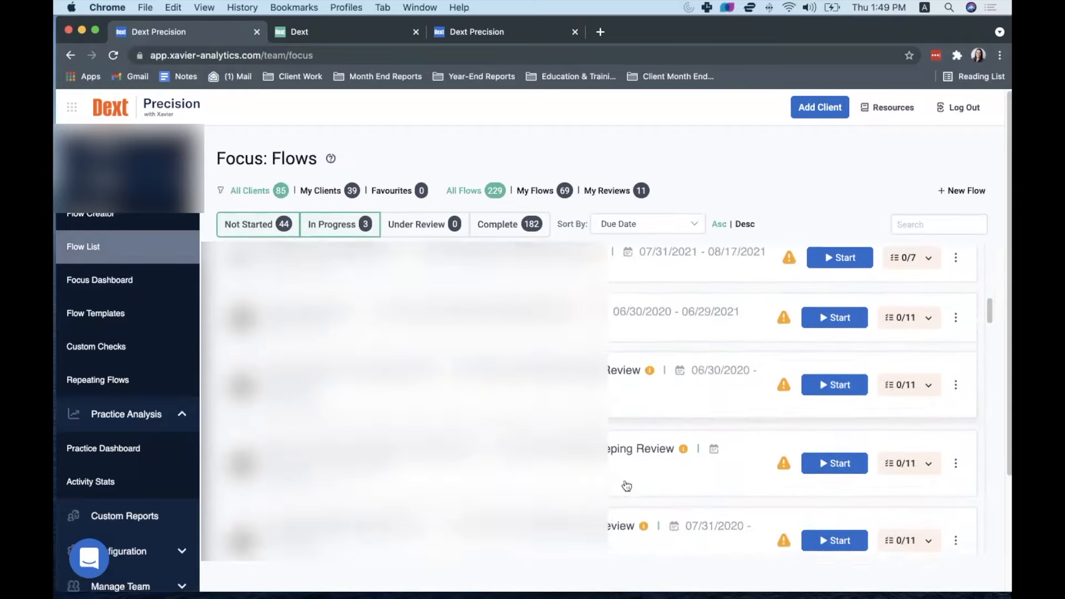
scroll(777, 399, up, 5)
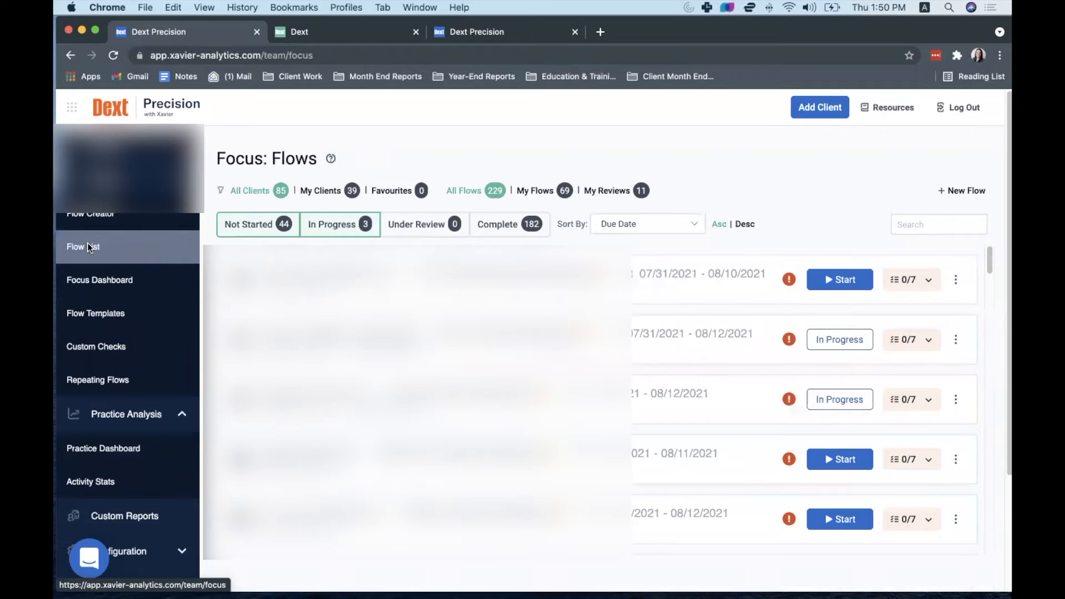
Step: Open the Focus Dashboard and examine its flows and the full range of columns
click(108, 284)
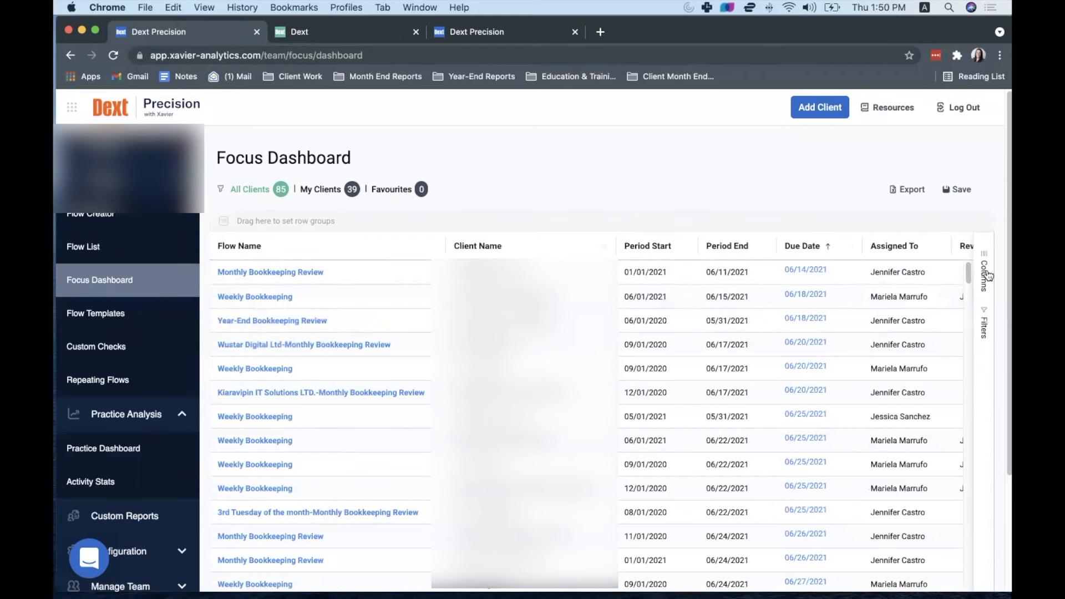
scroll(924, 427, down, 15)
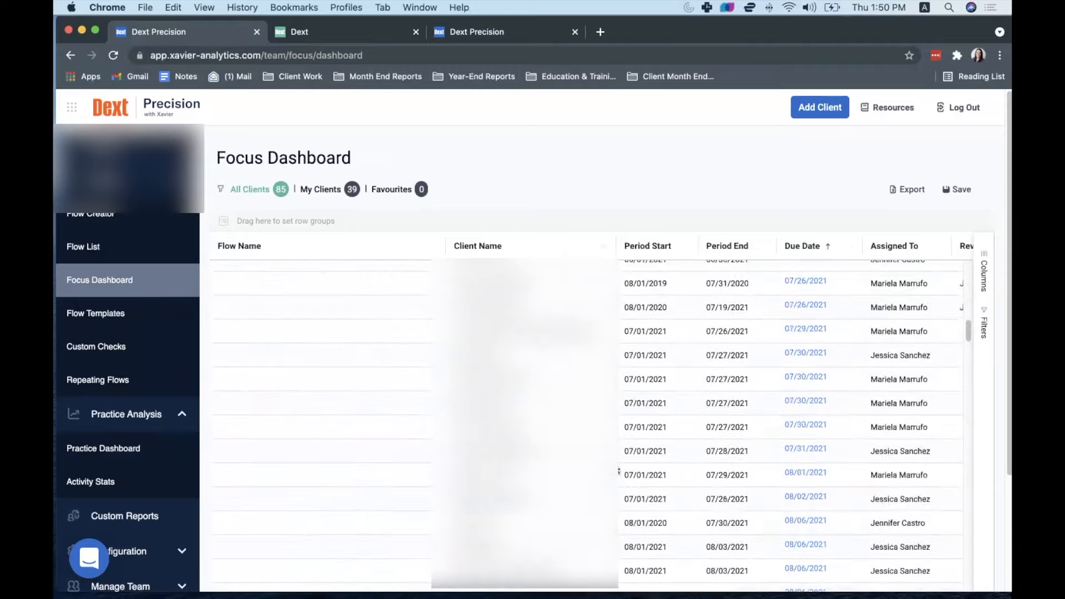
scroll(414, 495, right, 20)
scroll(833, 290, up, 20)
scroll(998, 276, up, 3)
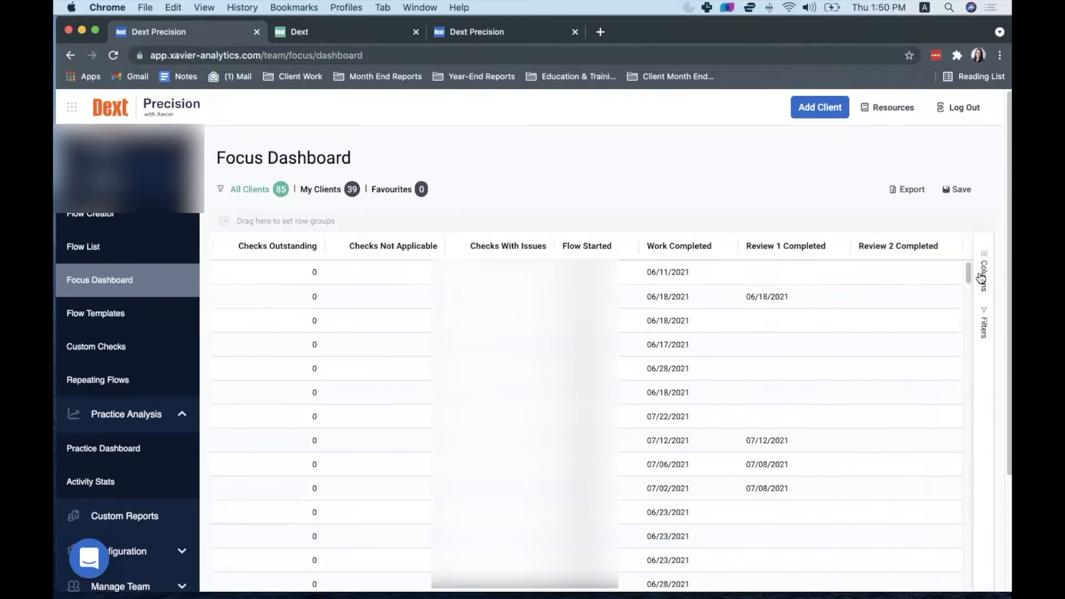
Step: Clear all Focus Dashboard columns and show only Flow Name, Client Name, Period Start and Due Date
click(983, 276)
click(849, 266)
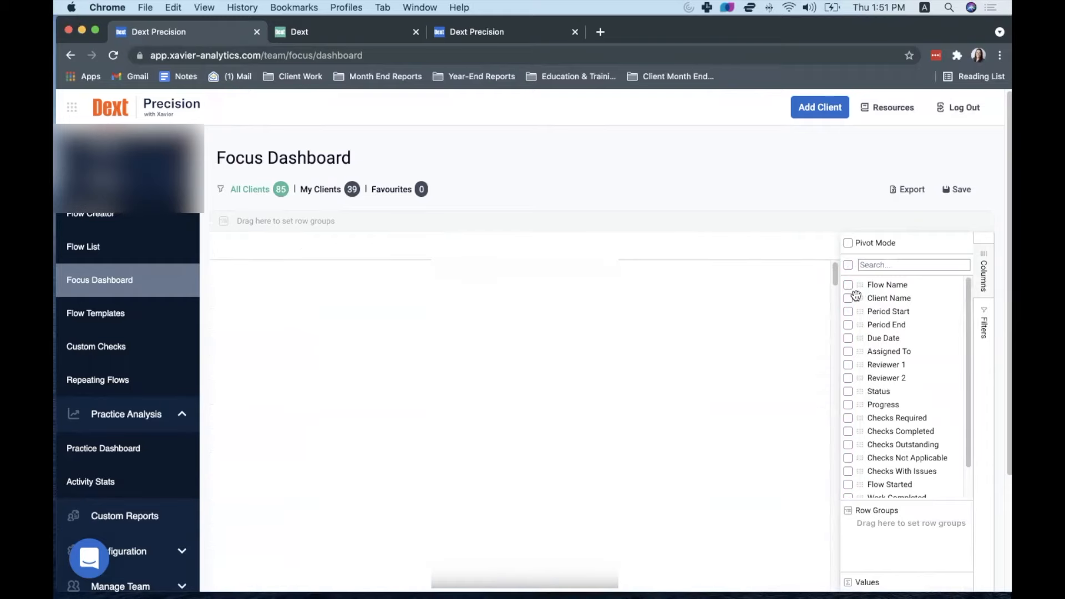
click(848, 286)
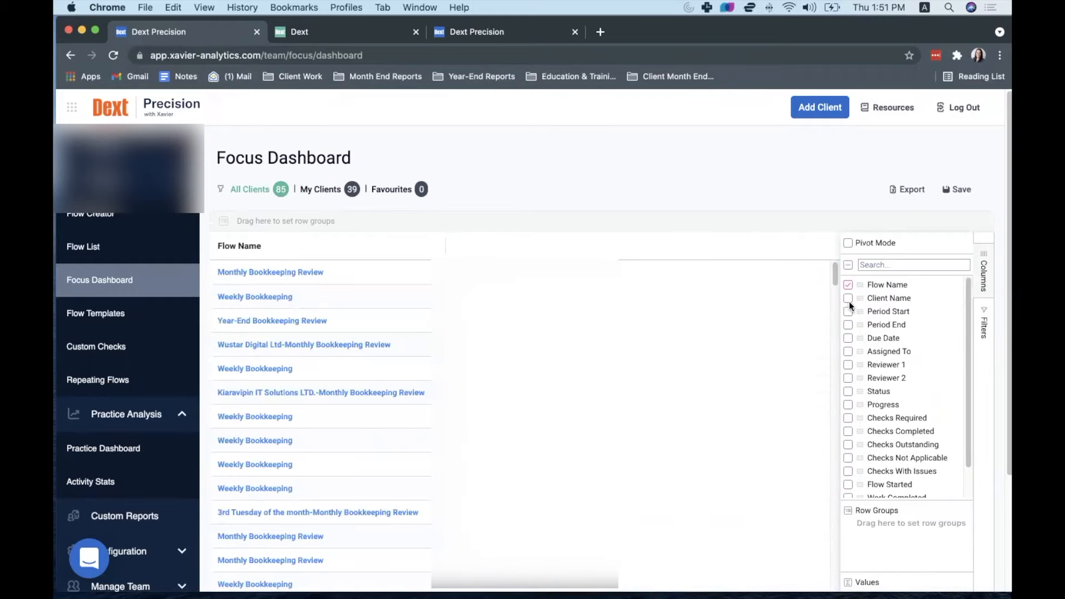
click(848, 299)
click(849, 312)
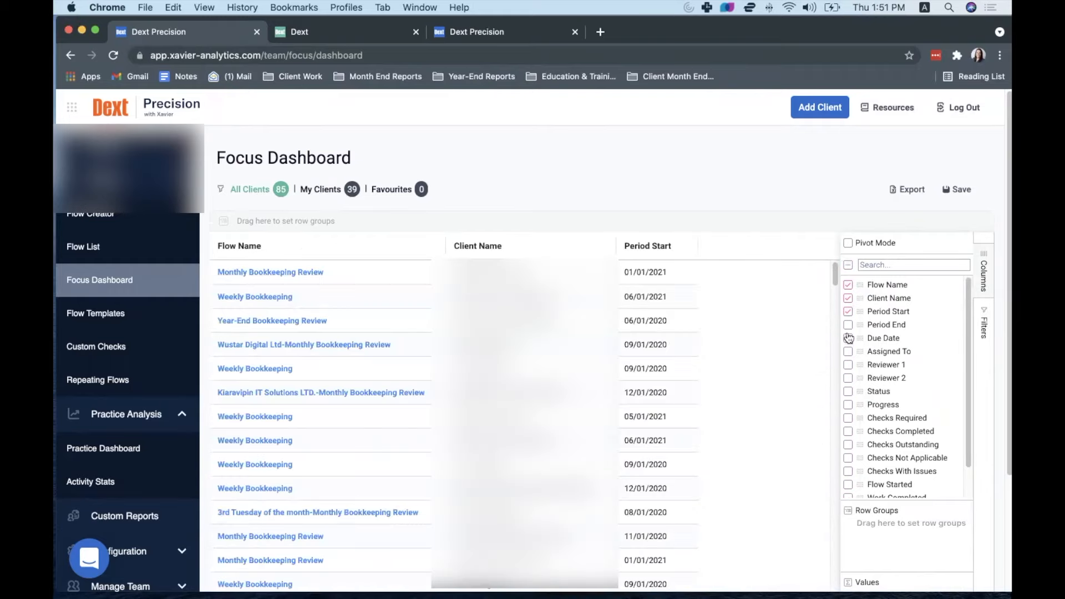
click(848, 339)
Step: Add the Status, Progress and Checks Outstanding columns to the Focus Dashboard grid
scroll(849, 355, down, 1)
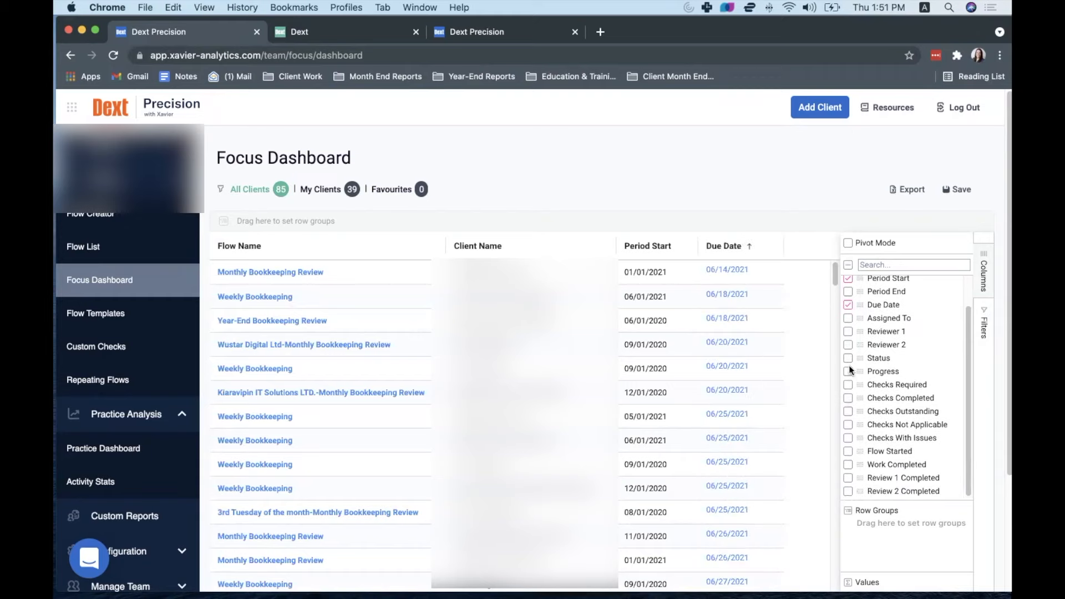
click(848, 358)
click(849, 371)
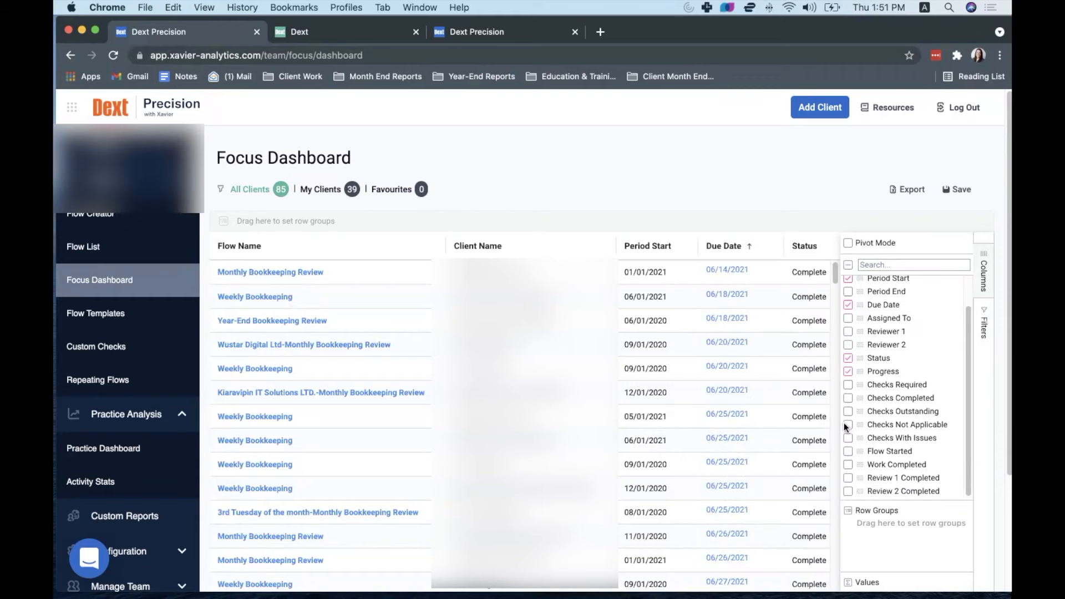
scroll(844, 422, down, 1)
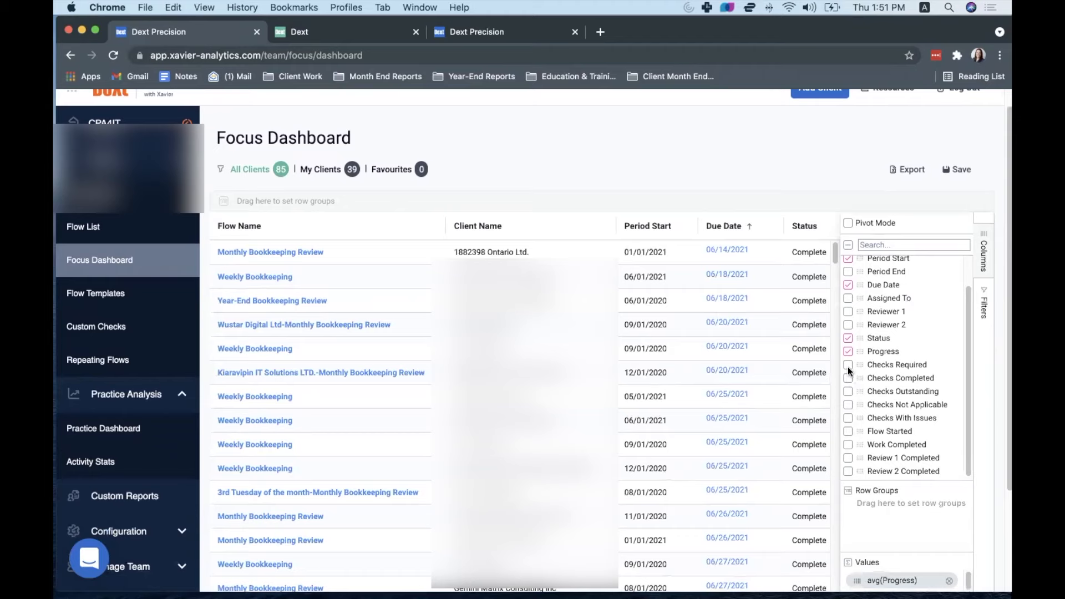
click(848, 392)
scroll(844, 470, down, 5)
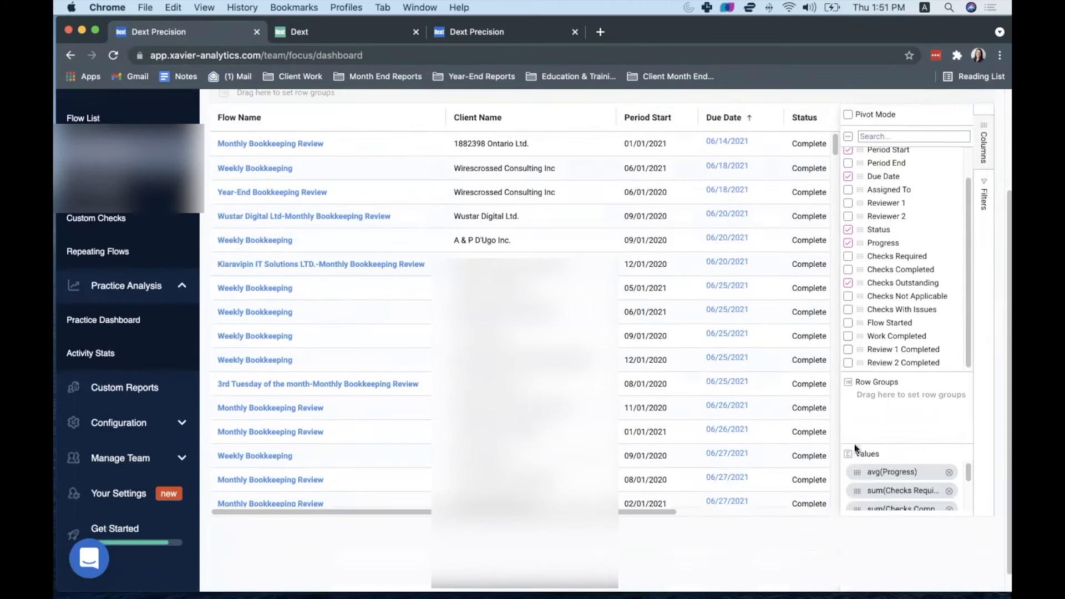
scroll(850, 347, up, 5)
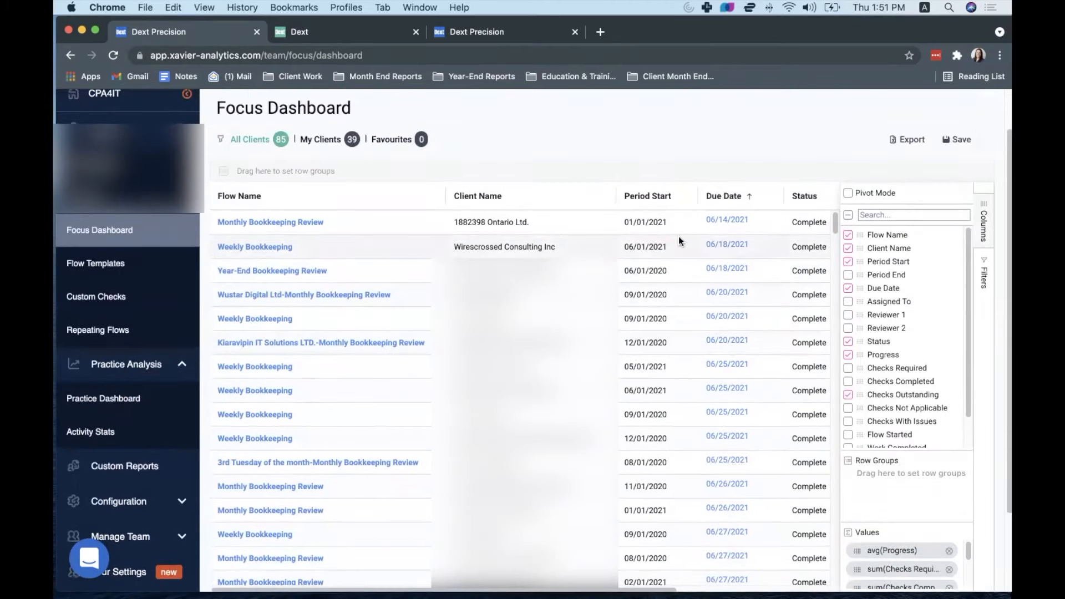
scroll(877, 405, up, 2)
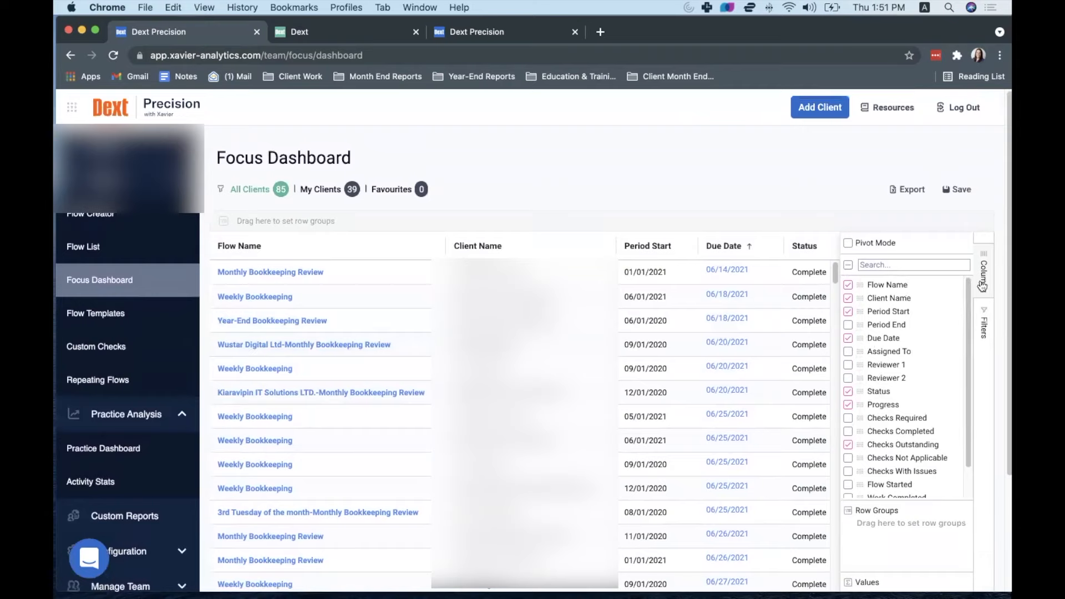
Step: Filter the dashboard by Status to exclude Complete flows, keeping In Progress and Not Started
click(986, 326)
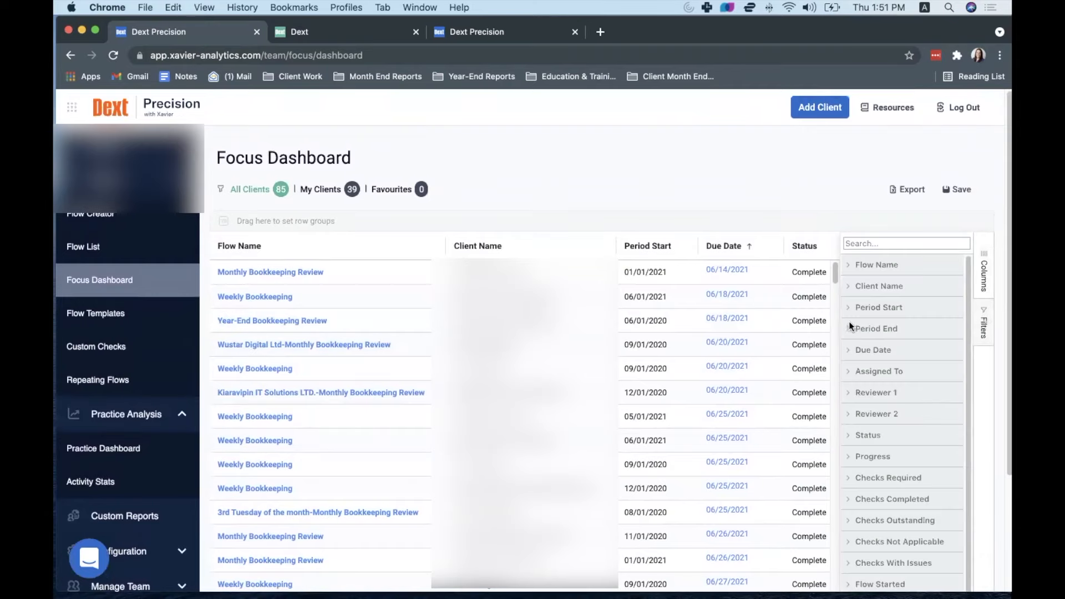
scroll(851, 417, down, 1)
click(851, 421)
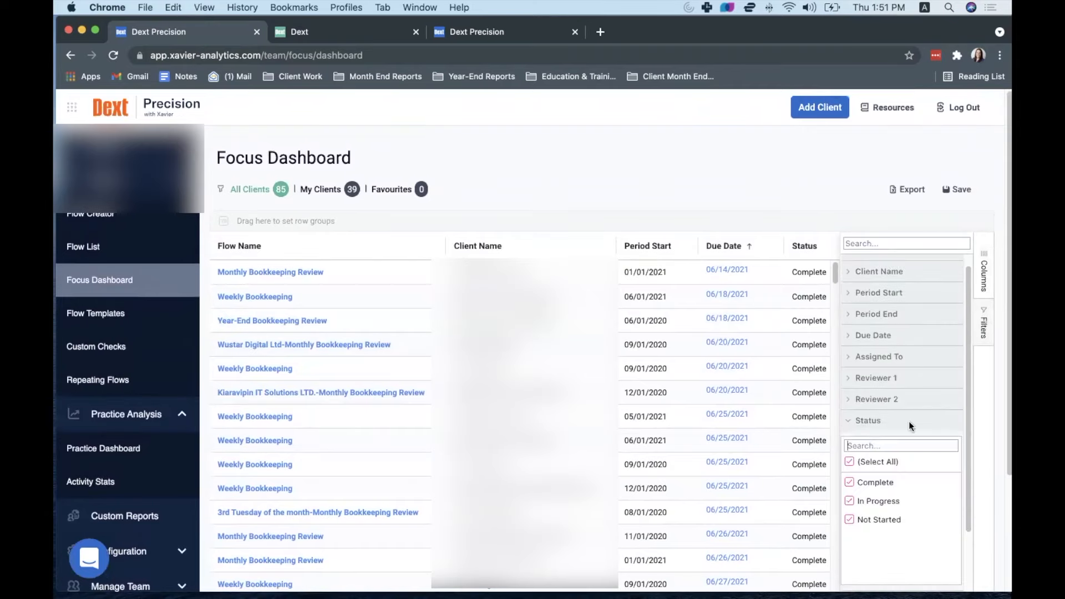
click(849, 467)
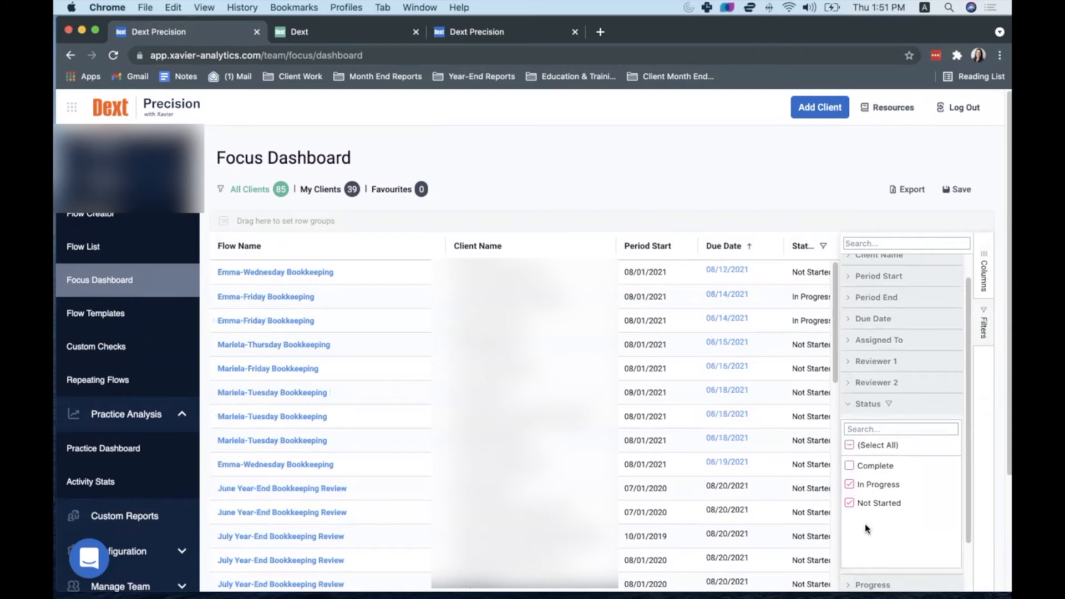
scroll(962, 384, down, 3)
click(985, 326)
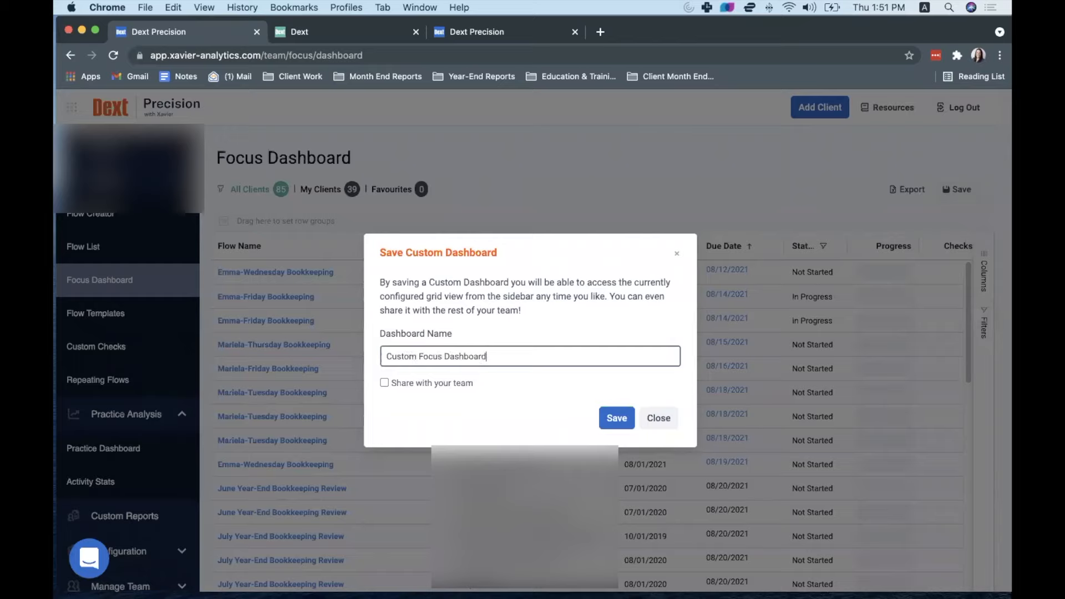
Step: Save the configured view as Custom Focus Dashboard without sharing it, and open the list of custom reports
click(613, 421)
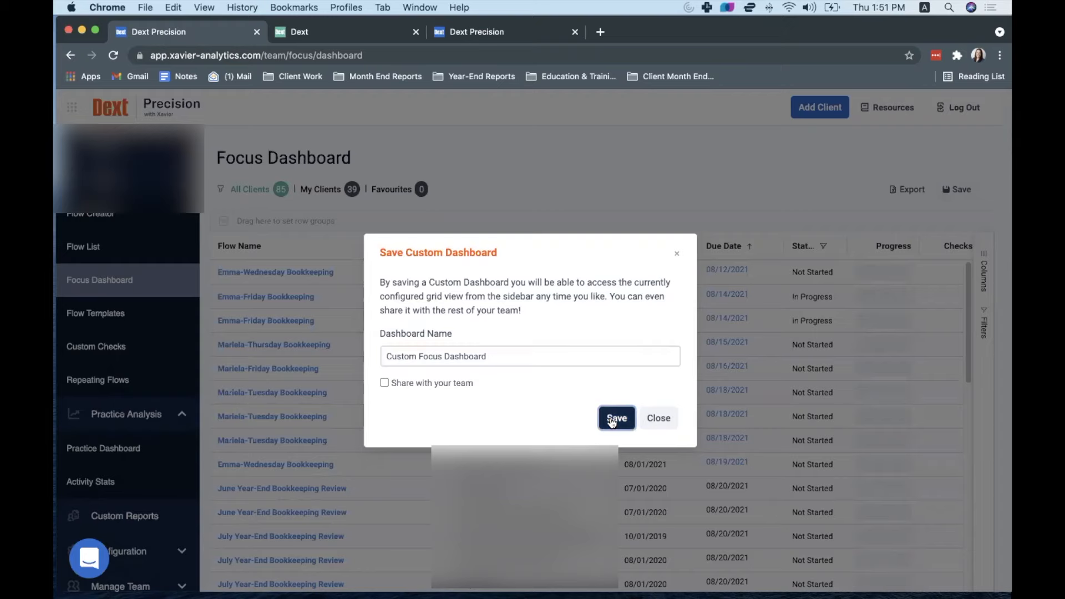
click(129, 522)
click(113, 282)
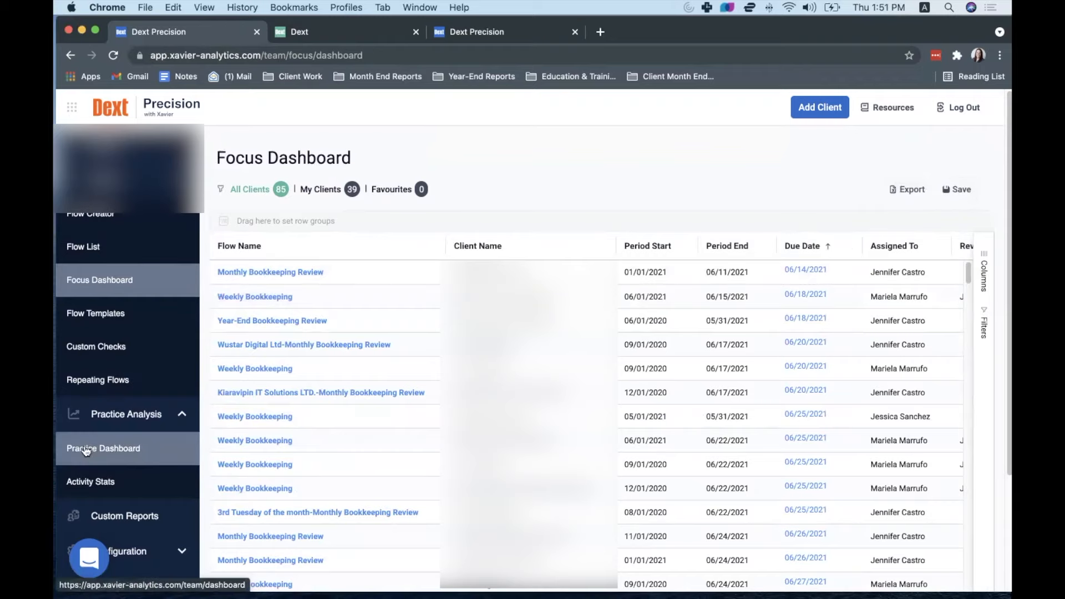
scroll(123, 467, down, 2)
click(123, 459)
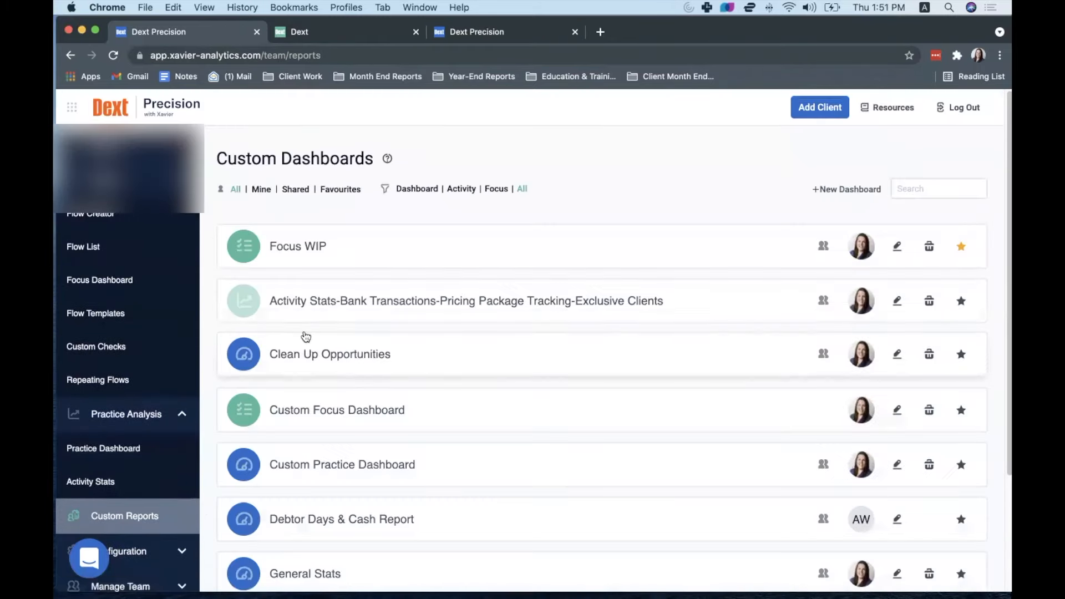
Step: Look through the saved custom dashboards and open Custom Focus Dashboard
scroll(355, 436, down, 3)
scroll(310, 355, up, 3)
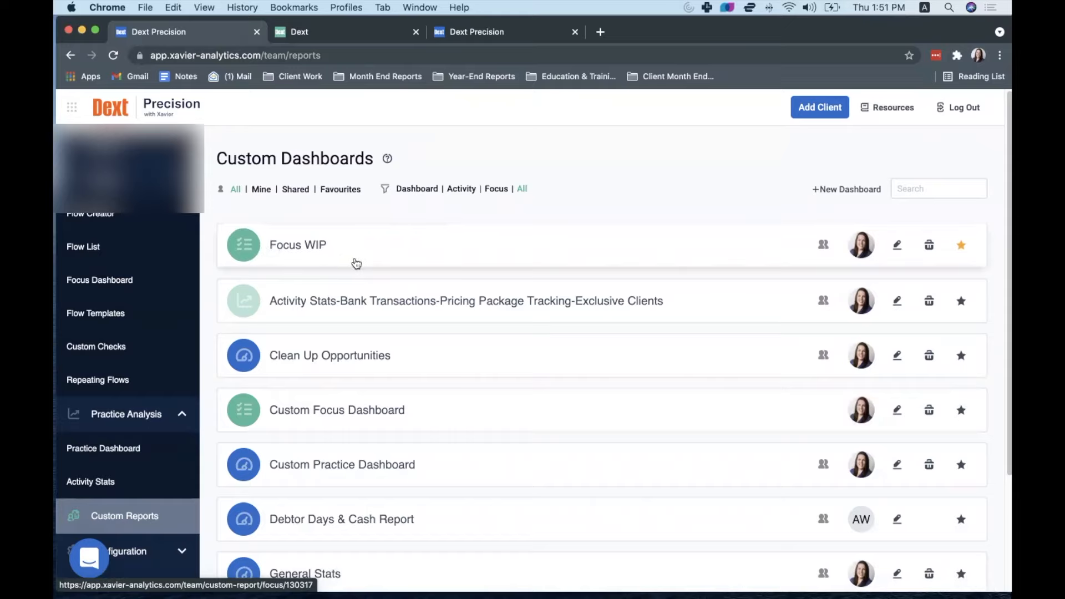
scroll(373, 380, down, 3)
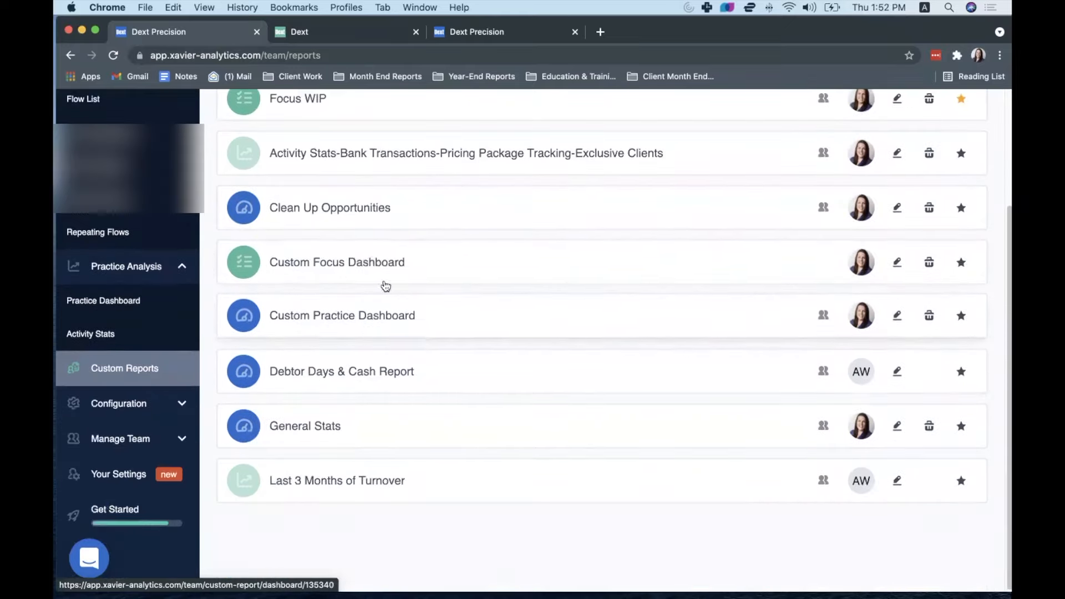
click(357, 259)
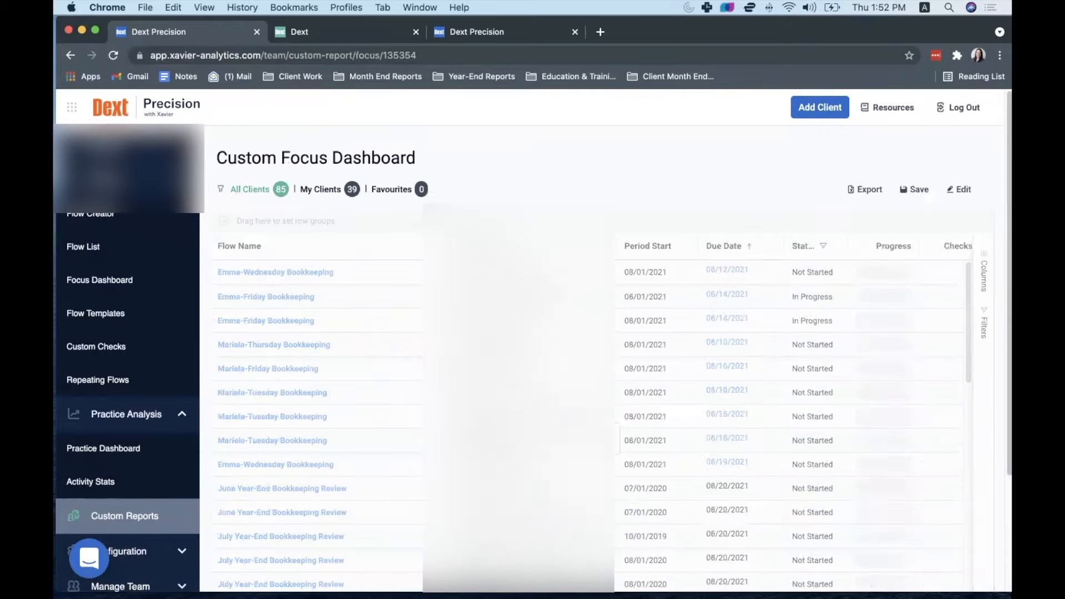
Step: Look through the flows and columns of the Custom Focus Dashboard and open its column settings
scroll(414, 345, down, 1)
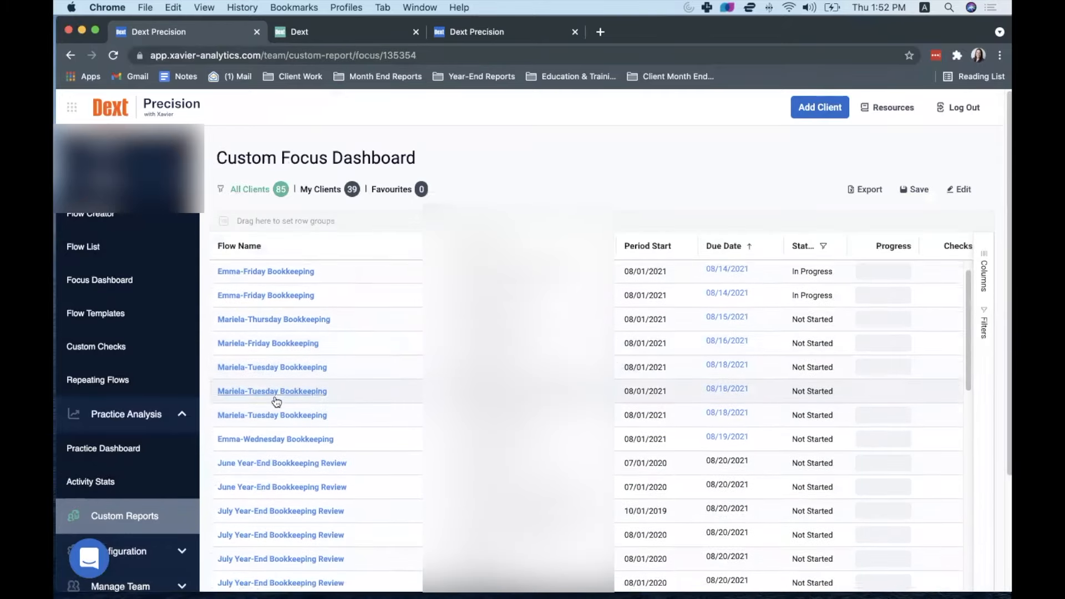
scroll(276, 401, down, 15)
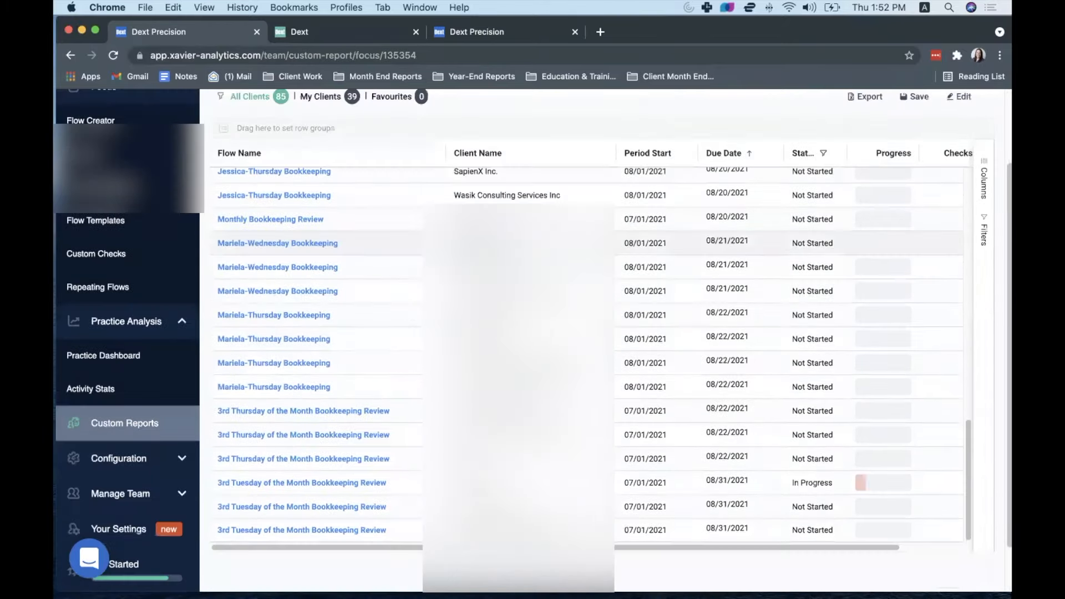
scroll(280, 302, up, 10)
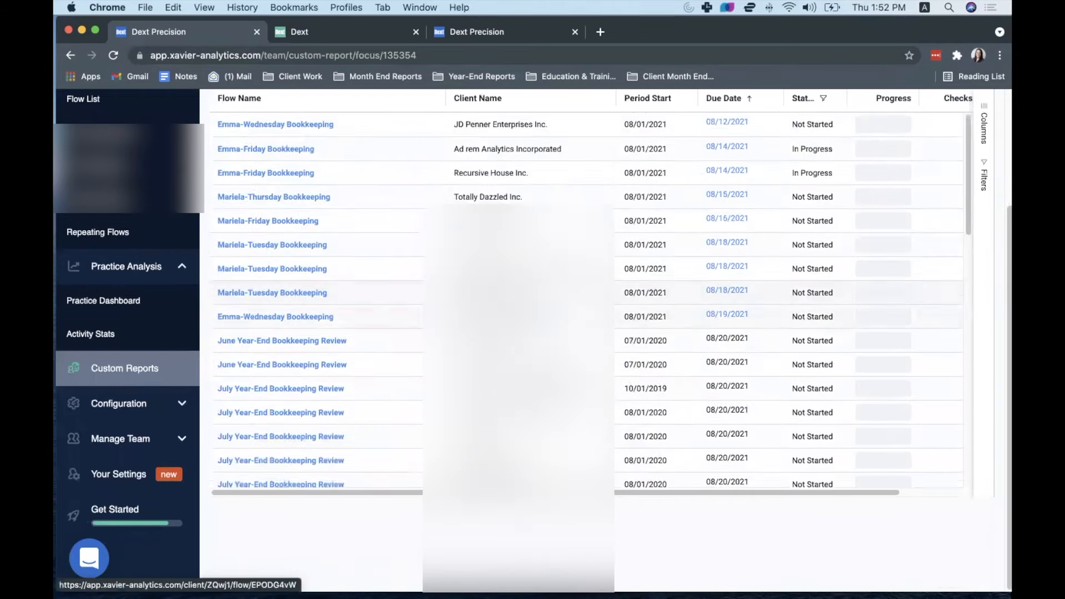
scroll(960, 280, up, 3)
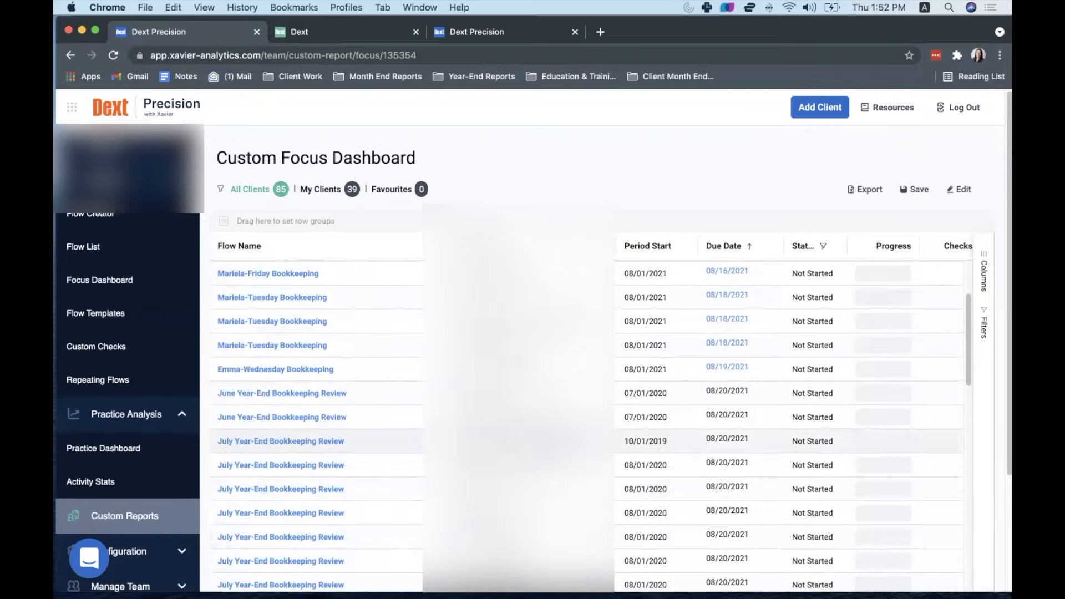
scroll(650, 293, down, 10)
scroll(864, 476, right, 3)
scroll(861, 428, up, 10)
click(981, 254)
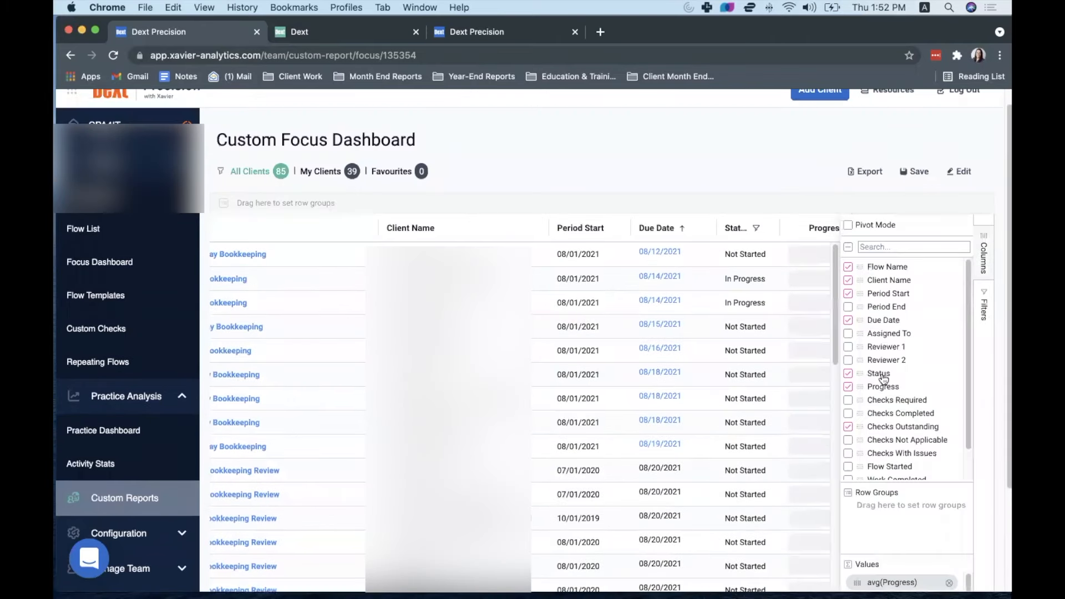
Step: Show the Assigned To column in the Custom Focus Dashboard and group the rows by it
click(848, 328)
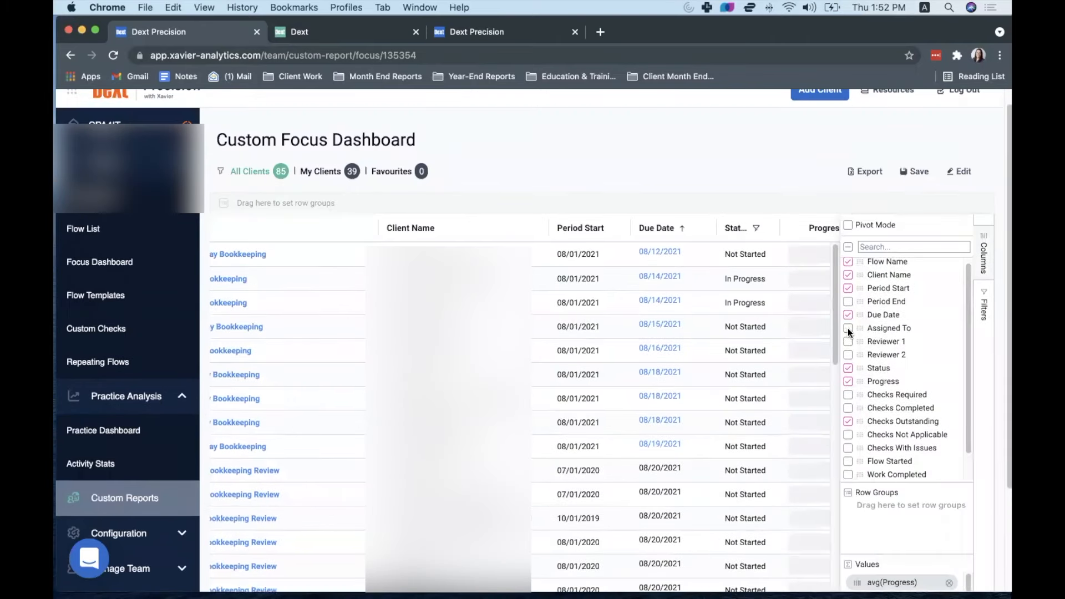
click(983, 254)
drag(749, 228, 293, 209)
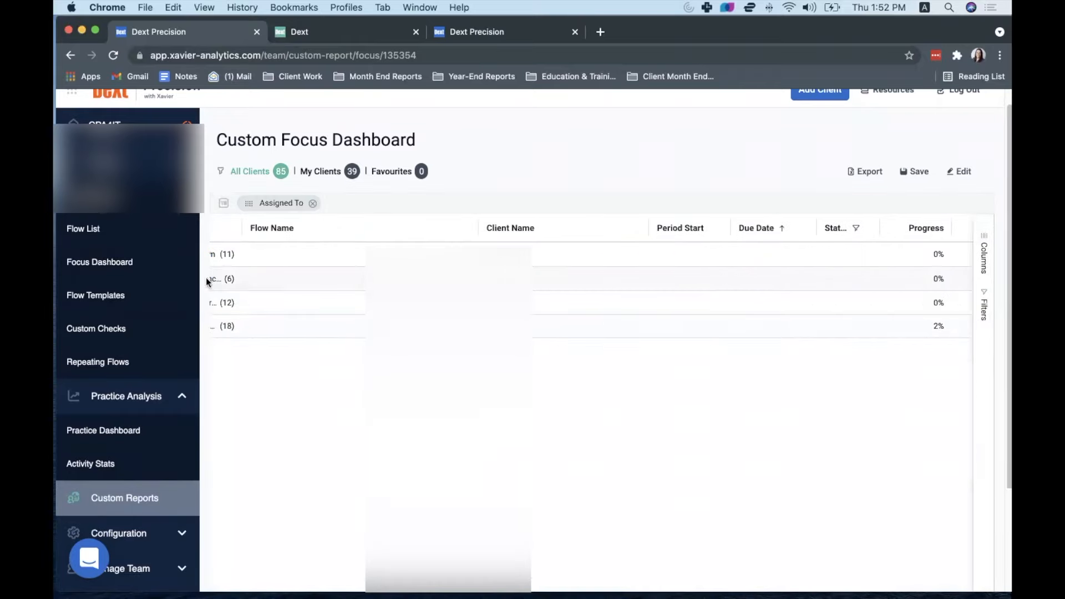
Step: Expand the fourth and third assignee groups one after the other to examine their flows and due dates, collapsing each again
scroll(551, 538, down, 3)
drag(533, 493, 321, 376)
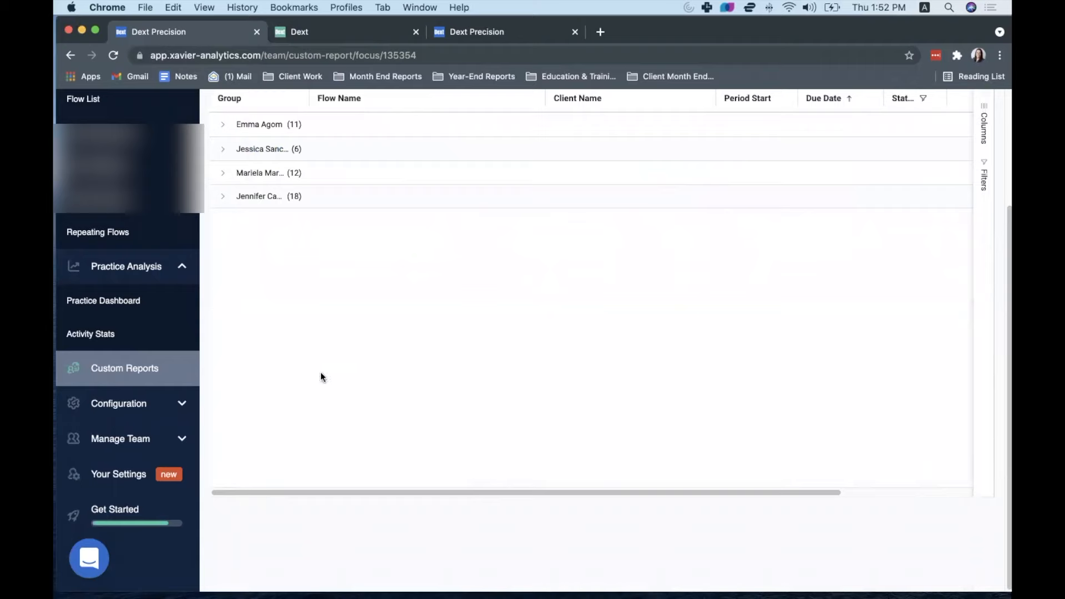
scroll(321, 376, up, 4)
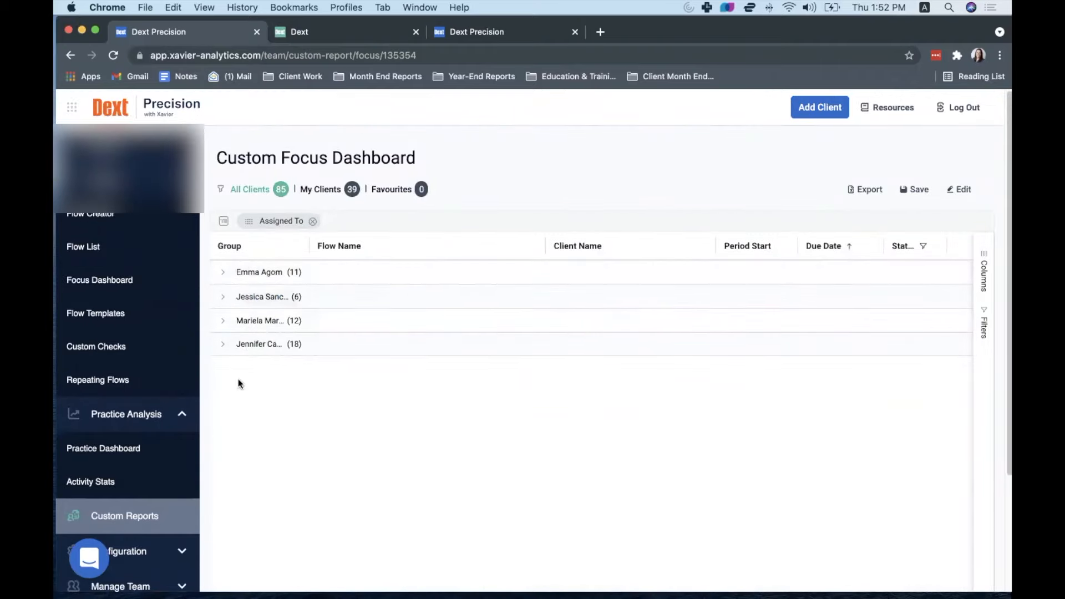
click(222, 347)
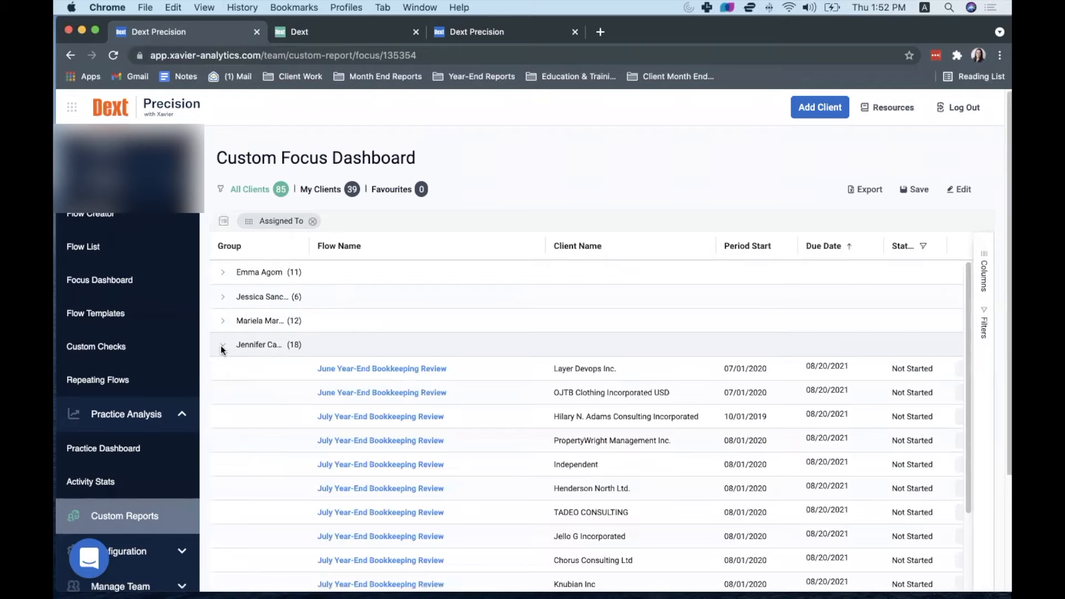
click(220, 344)
click(224, 320)
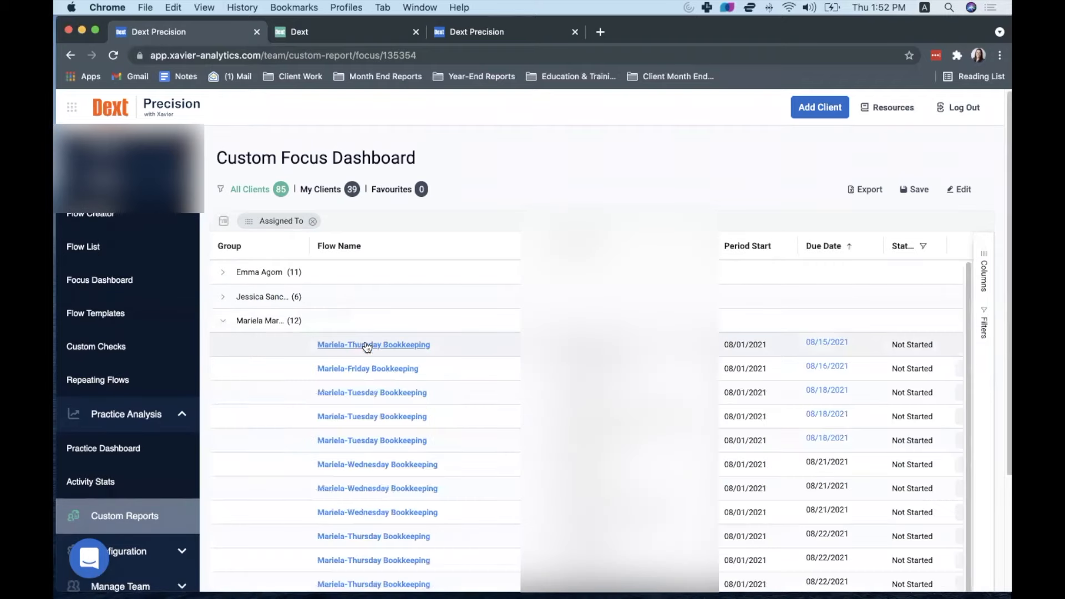
scroll(370, 381, down, 4)
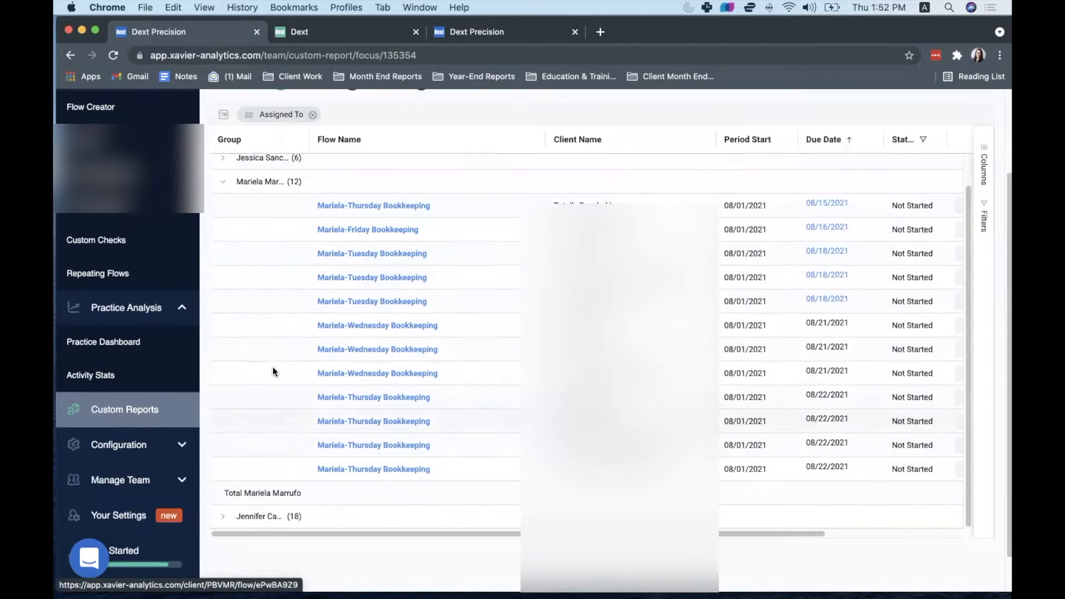
scroll(234, 267, up, 4)
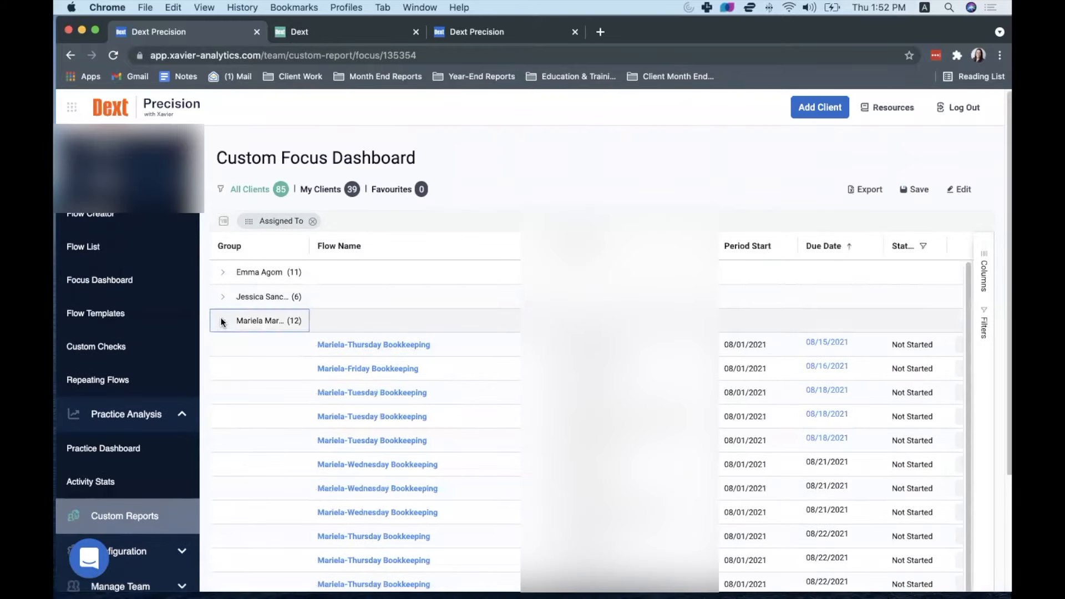
click(222, 321)
Step: Expand the second and first assignee groups to check their flows, and collapse both again
click(223, 297)
click(223, 273)
click(223, 273)
click(223, 298)
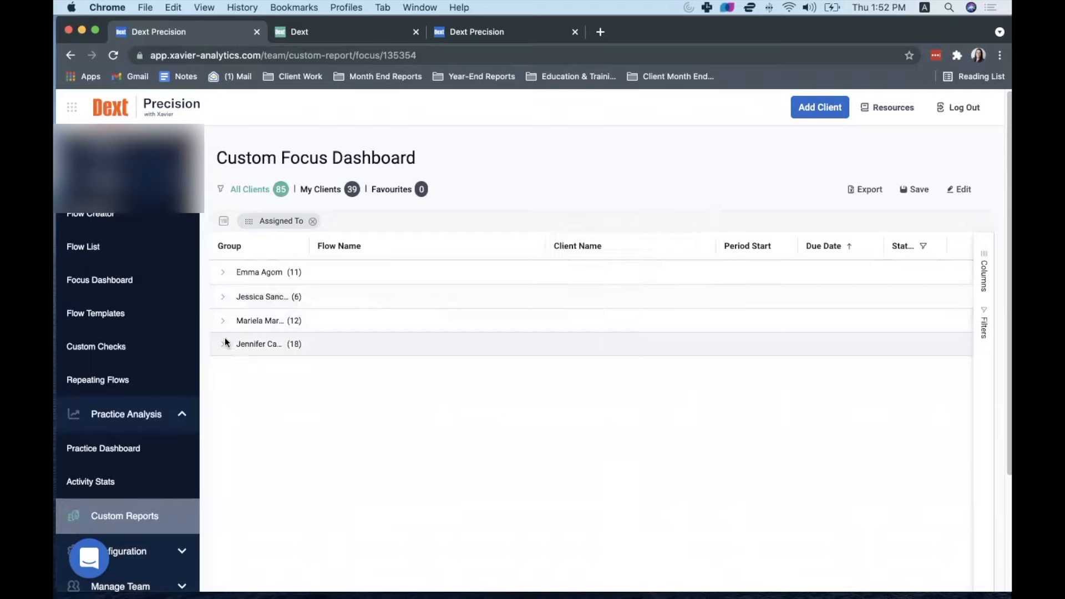